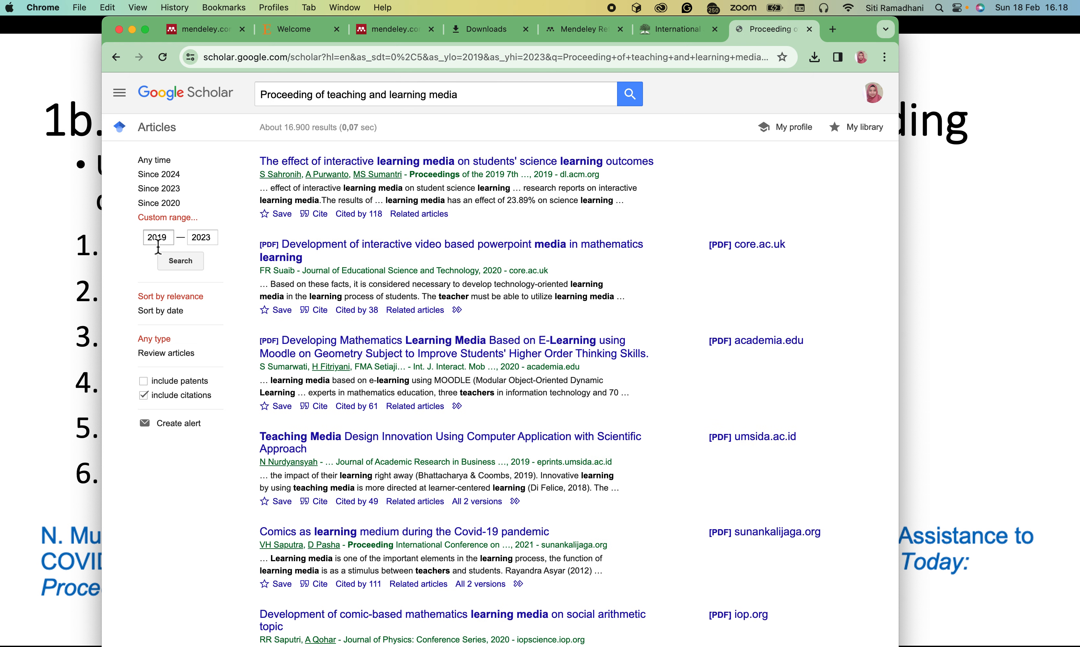
Look through the 2019–2023 results for a proceedings paper and copy the title "Comics as learning medium during the Covid-19 pandemic"
{"action": "left_click", "coordinate": [198, 240]}
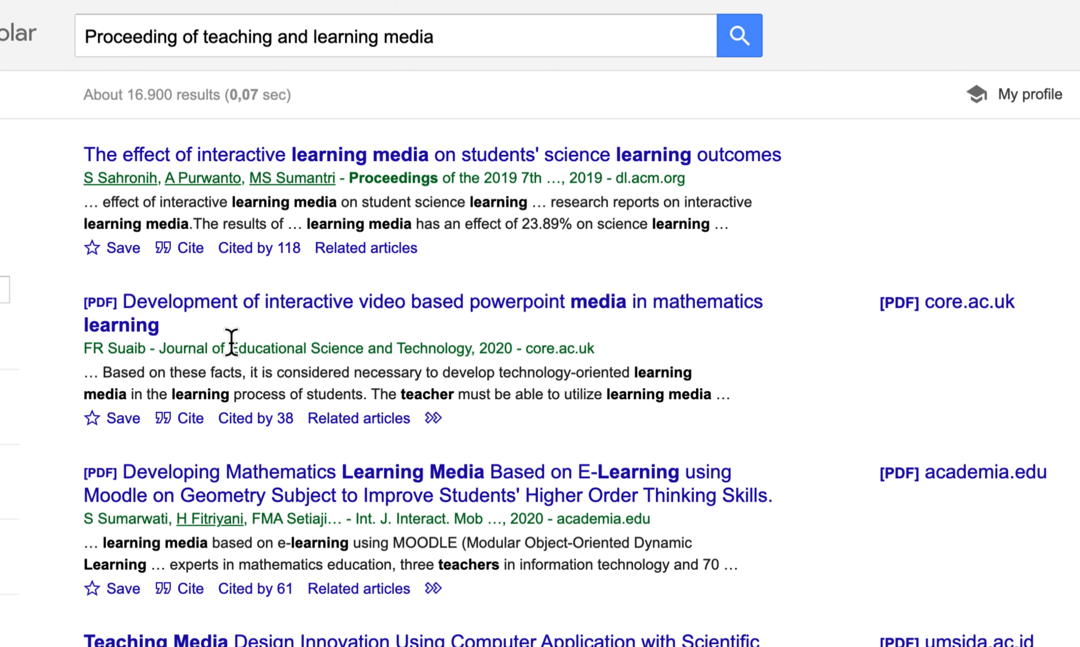
{"action": "scroll", "coordinate": [390, 180], "scroll_direction": "down", "scroll_amount": 5}
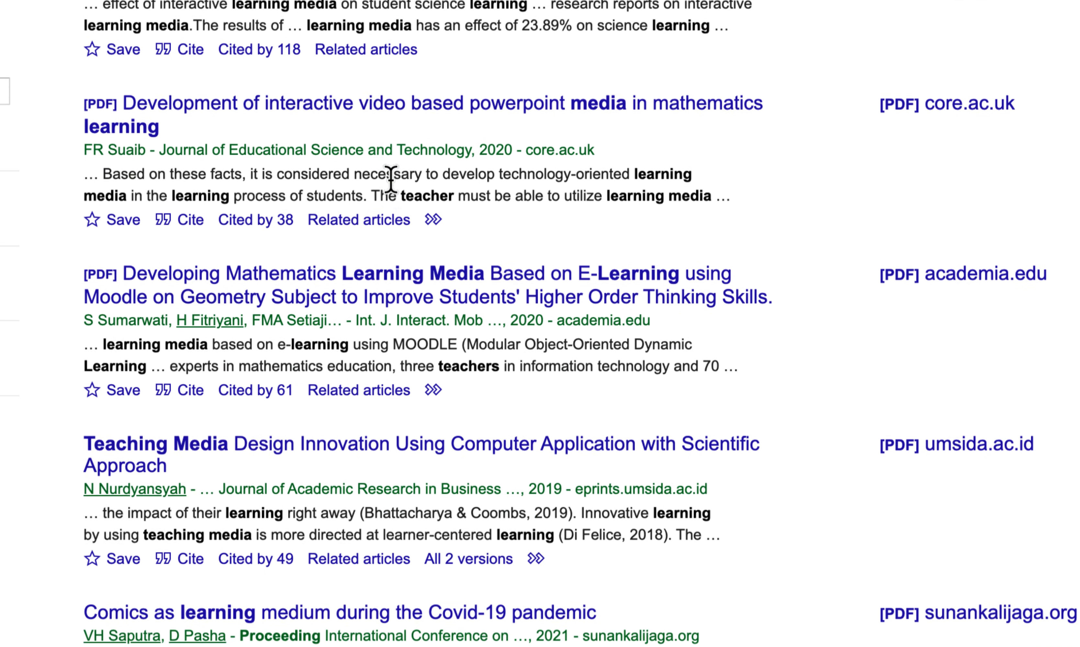
{"action": "scroll", "coordinate": [390, 180], "scroll_direction": "down", "scroll_amount": 5}
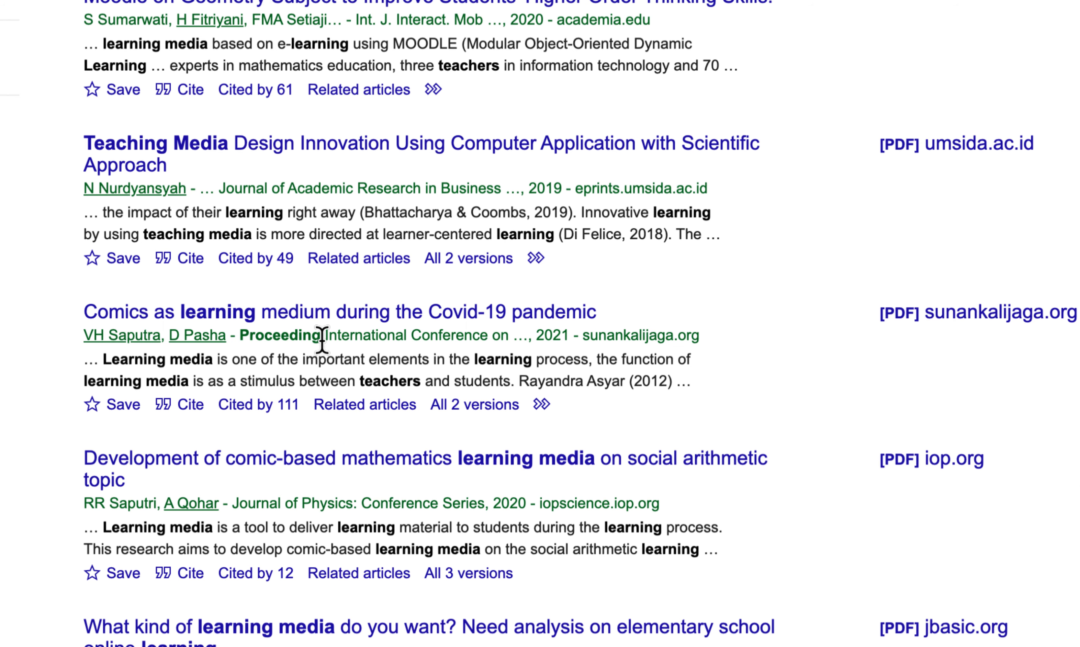
{"action": "scroll", "coordinate": [323, 340], "scroll_direction": "up", "scroll_amount": 10}
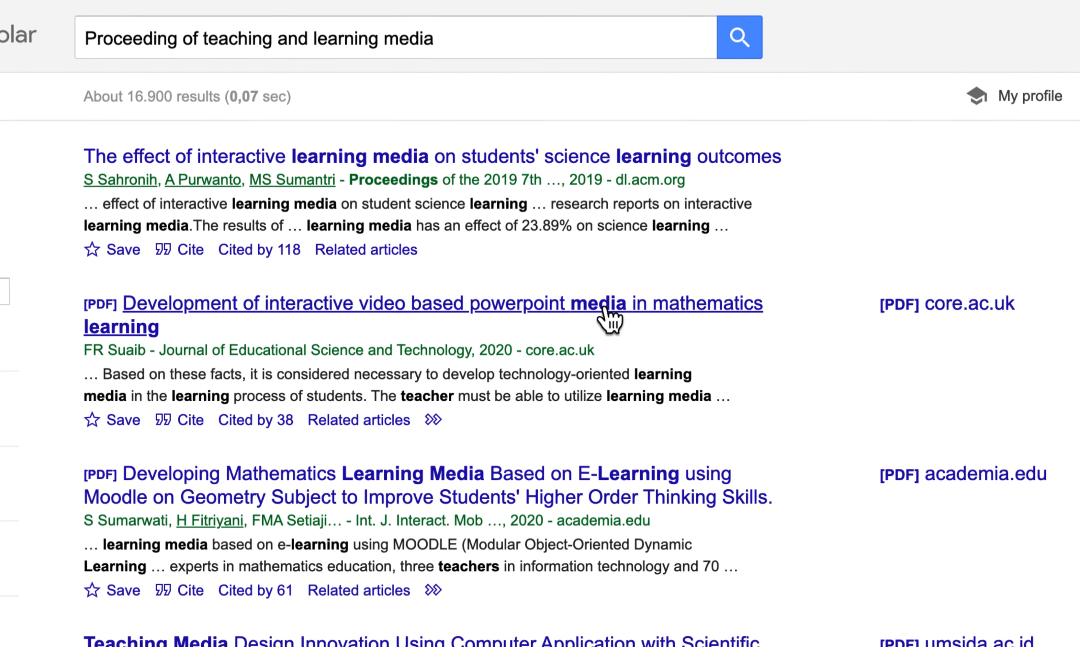
{"action": "scroll", "coordinate": [468, 463], "scroll_direction": "down", "scroll_amount": 10}
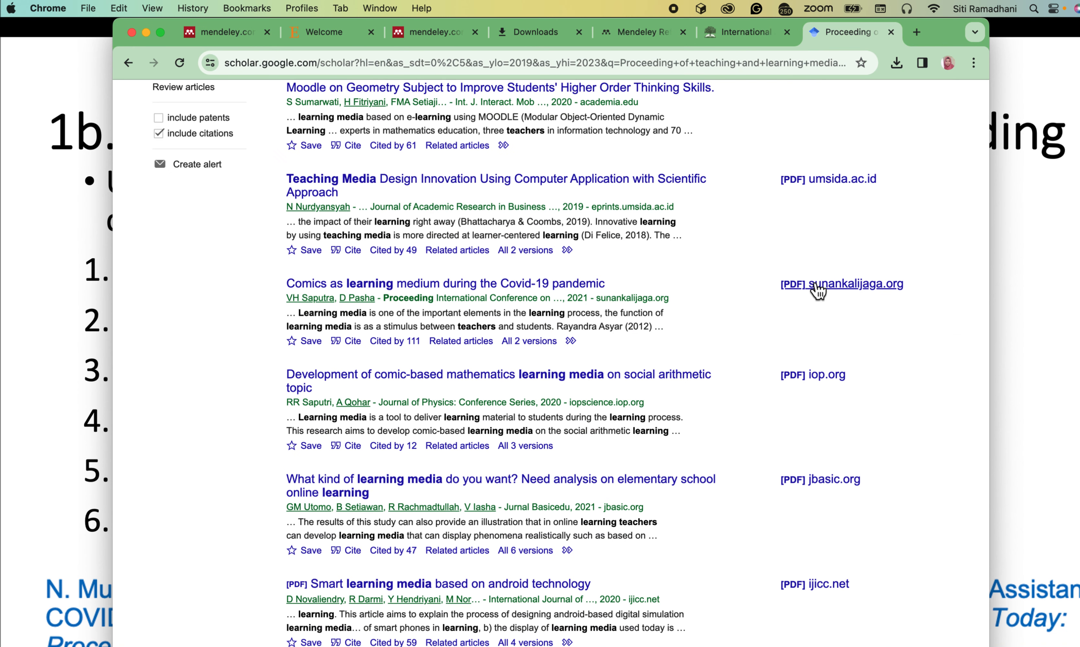
{"action": "left_click_drag", "start_coordinate": [607, 283], "coordinate": [286, 292]}
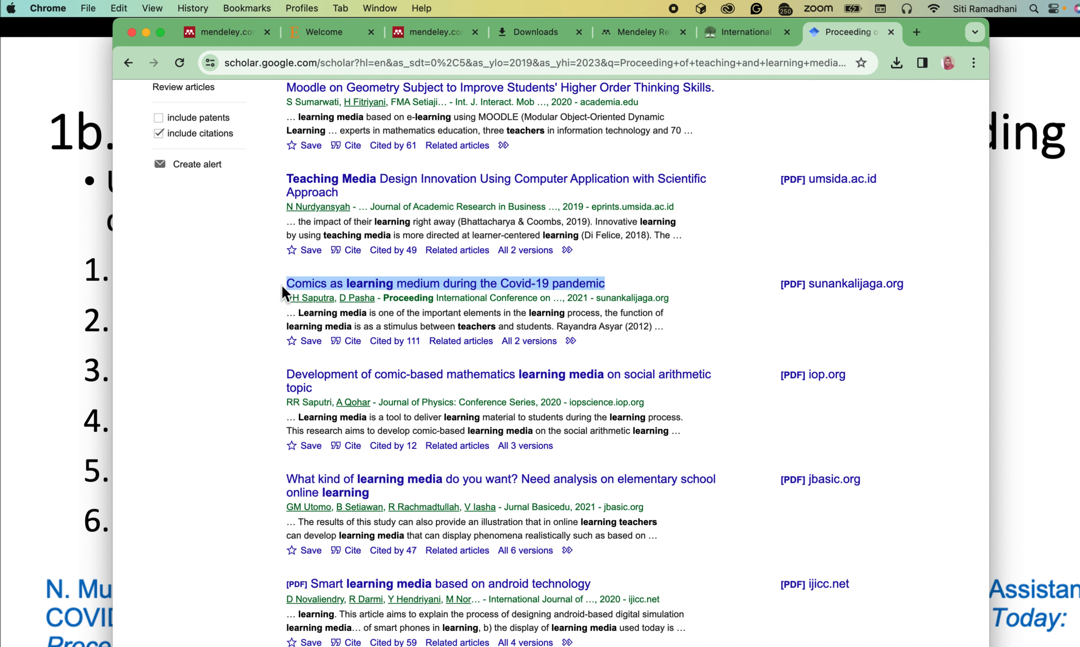
Try the comics paper's sunankalijaga.org PDF link and show the latest download in its folder, allowing Chrome access to the Google Drive files
{"action": "left_click", "coordinate": [793, 287]}
{"action": "left_click", "coordinate": [896, 63]}
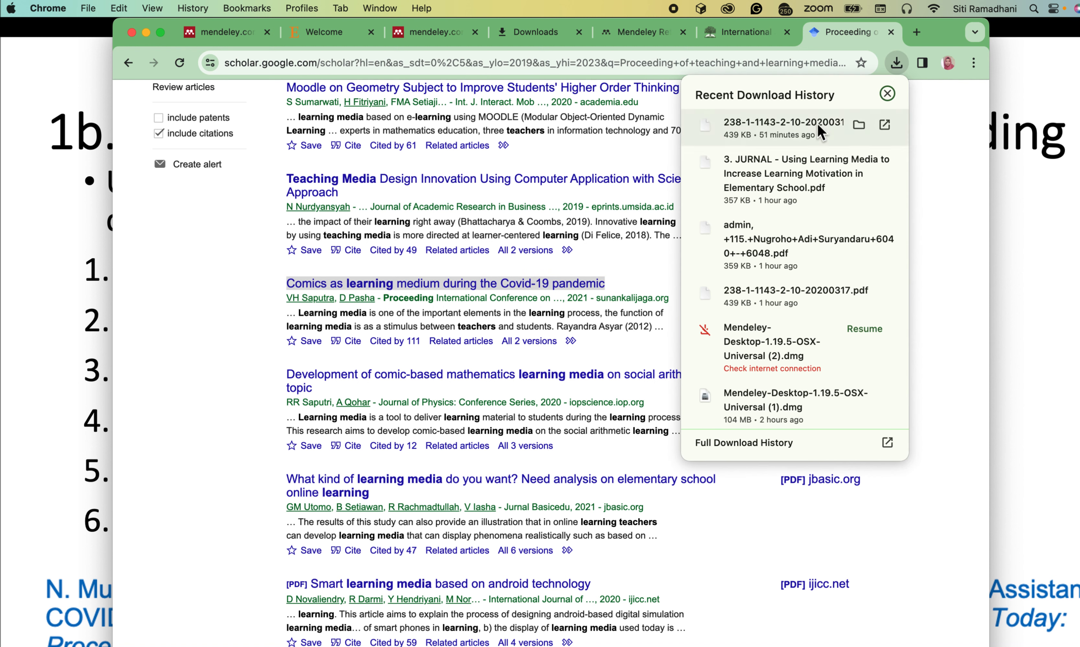
{"action": "left_click", "coordinate": [859, 125]}
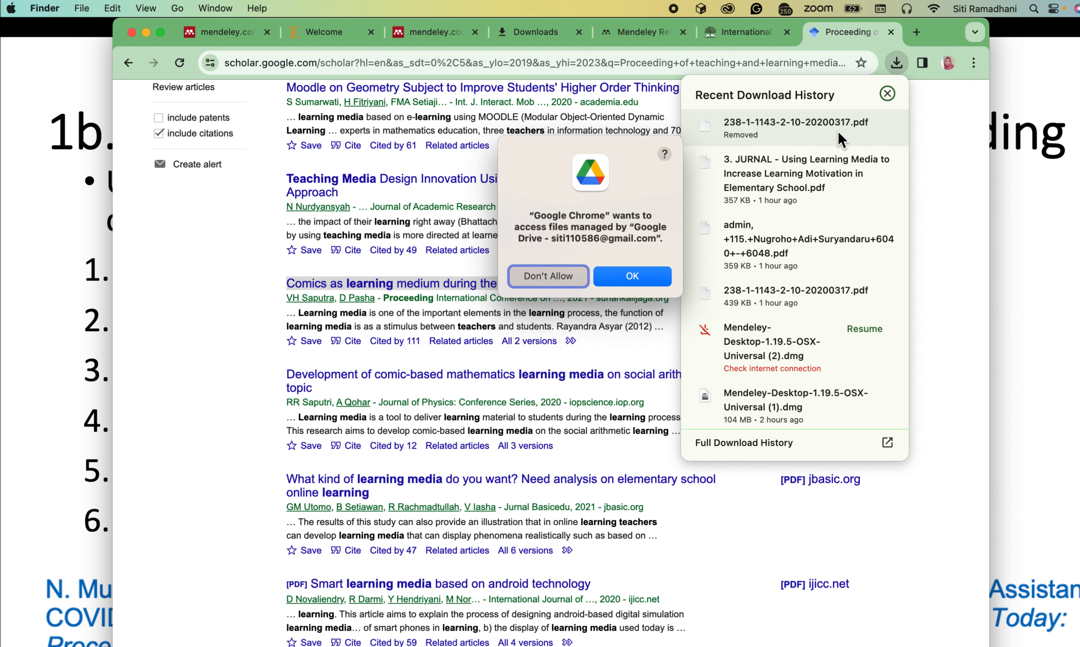
{"action": "left_click", "coordinate": [647, 276]}
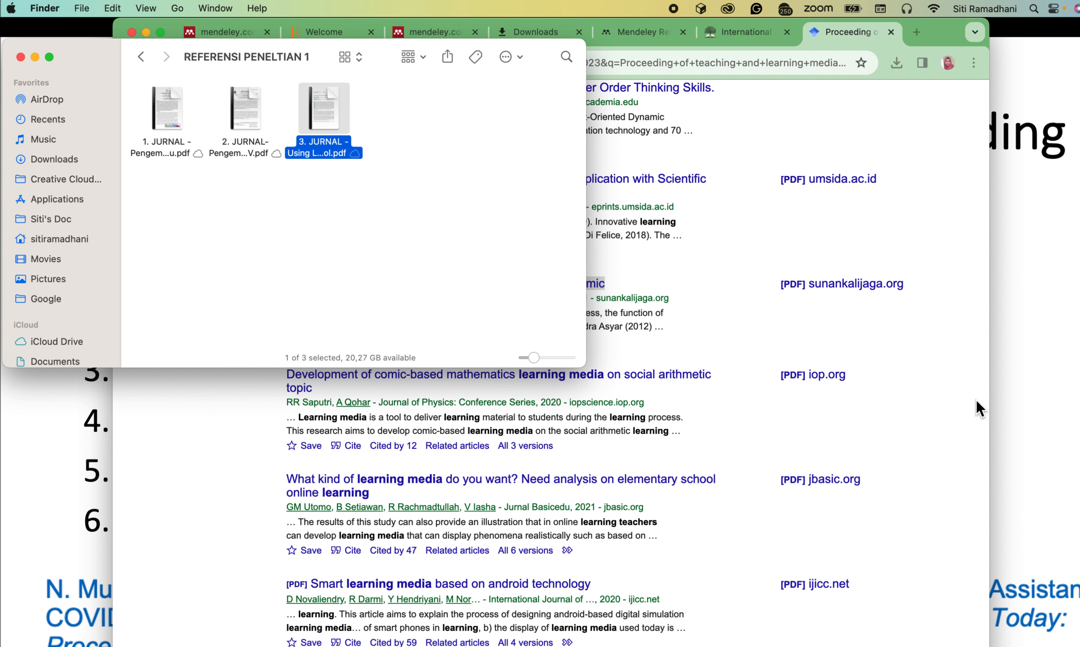
{"action": "left_click", "coordinate": [976, 400]}
Try the comics paper's sunankalijaga.org PDF link again and check the recent downloads for the file
{"action": "left_click", "coordinate": [874, 288]}
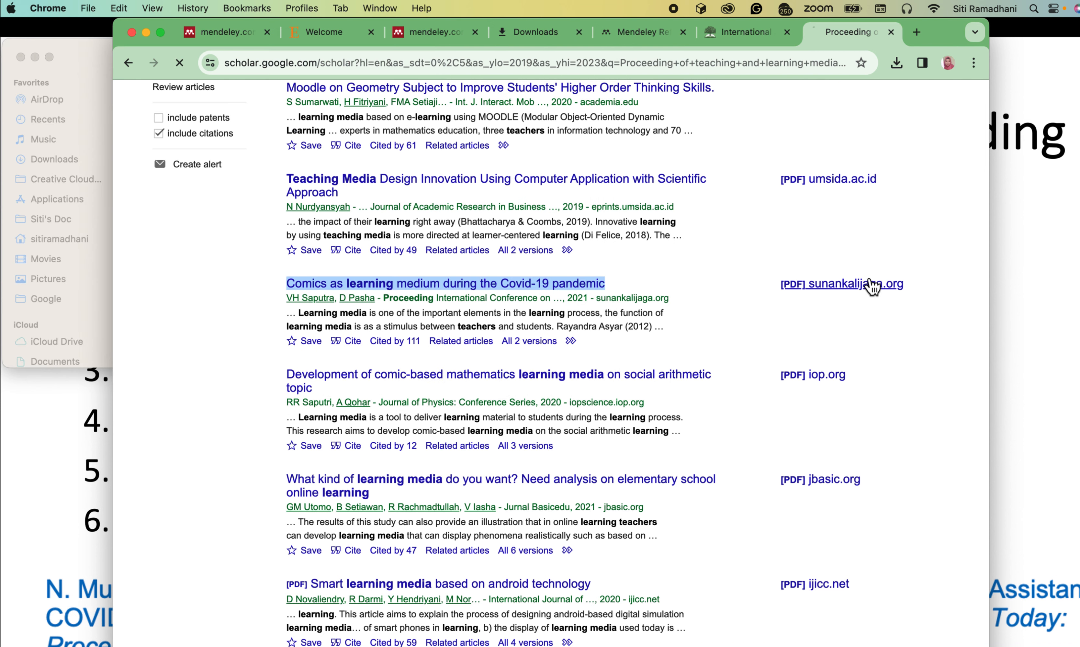
{"action": "left_click", "coordinate": [896, 64]}
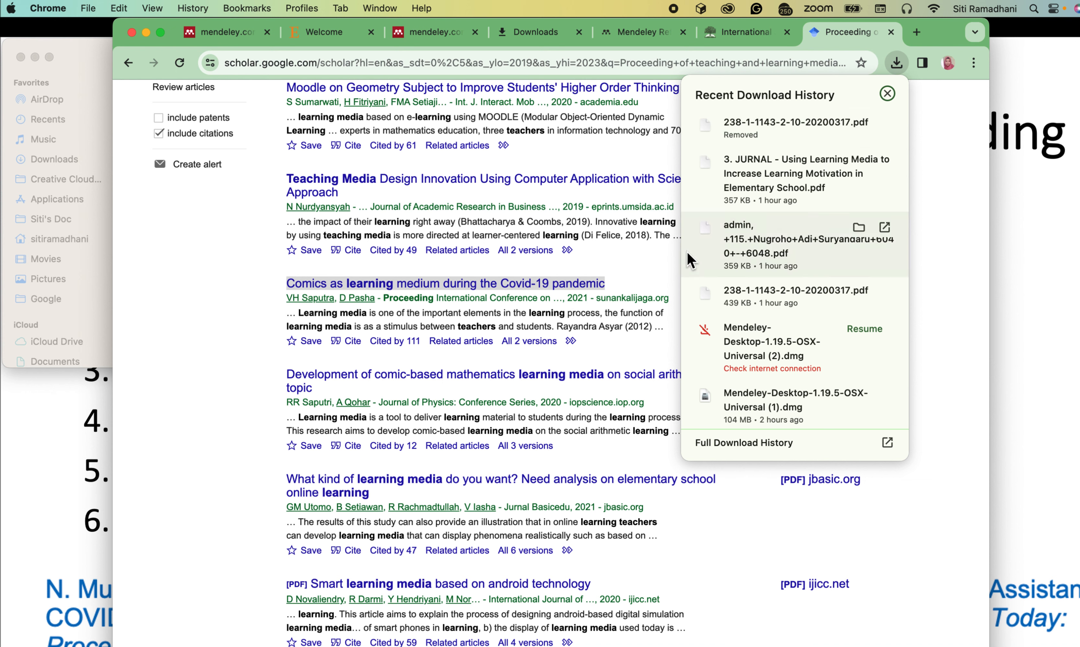
{"action": "left_click", "coordinate": [636, 272]}
Open the article page of "Comics as learning medium during the Covid-19 pandemic" and download its full-text PDF
{"action": "left_click", "coordinate": [512, 284]}
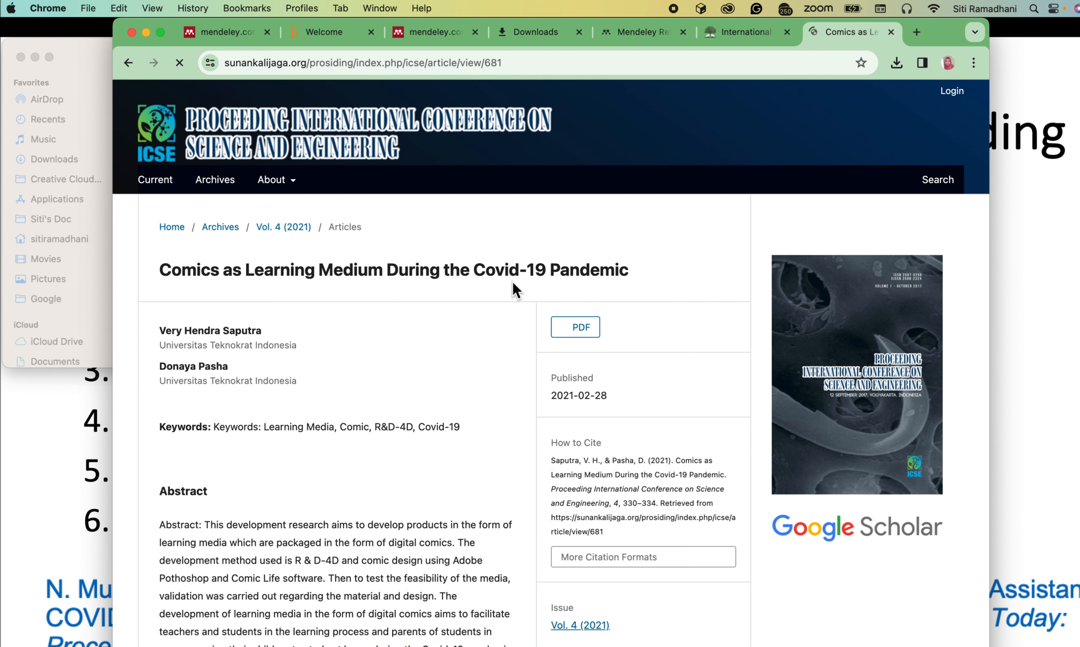
{"action": "left_click_drag", "start_coordinate": [511, 282], "coordinate": [511, 3]}
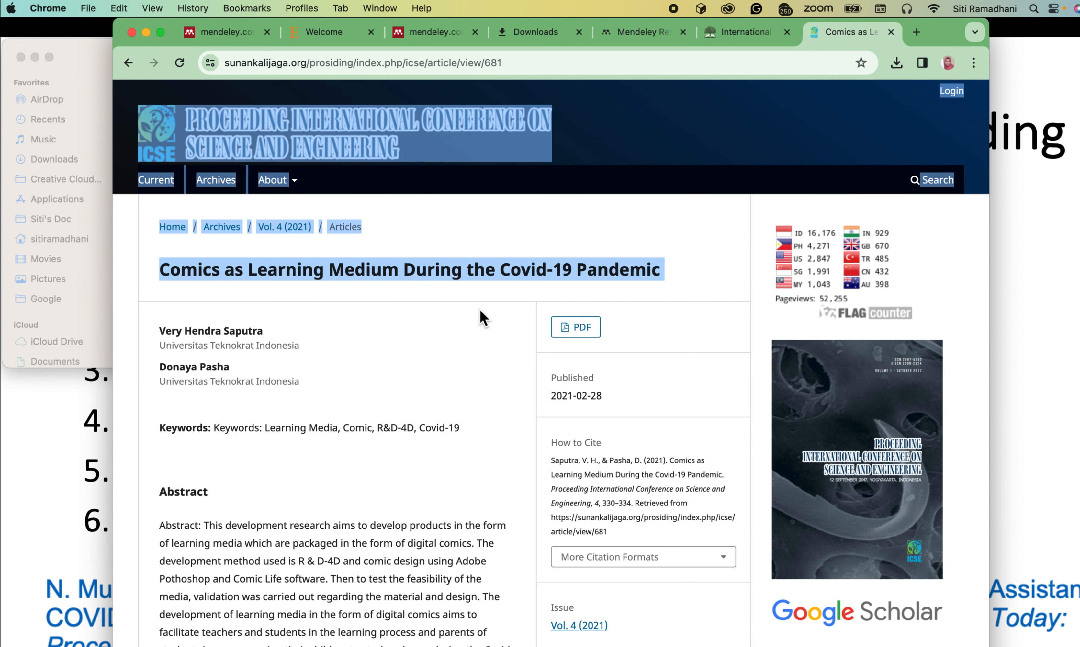
{"action": "left_click", "coordinate": [458, 386]}
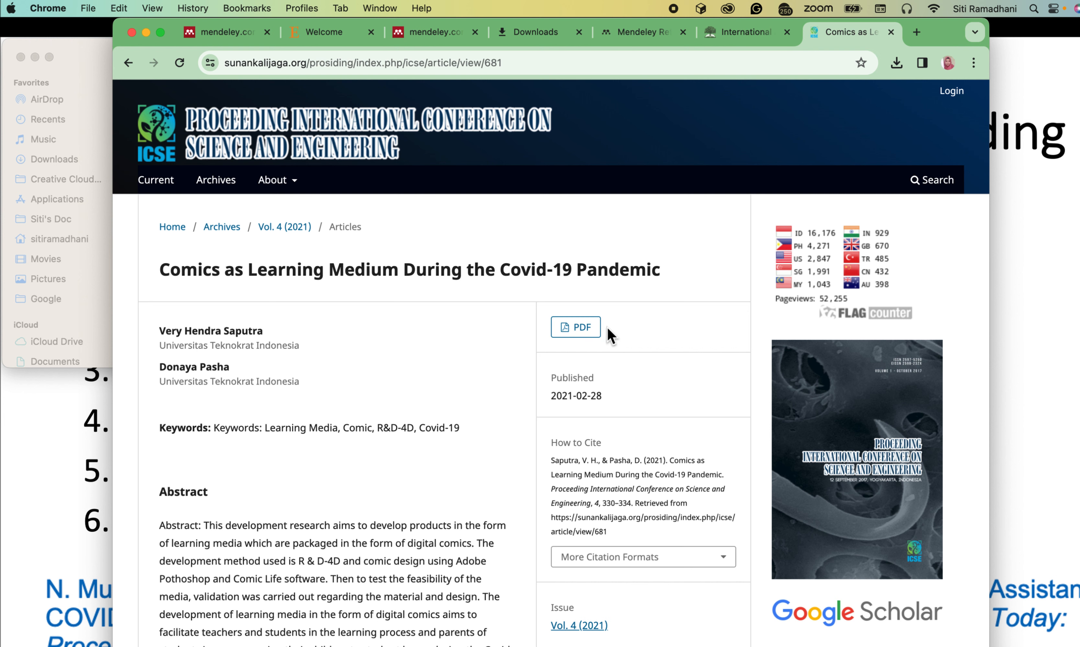
{"action": "left_click", "coordinate": [584, 335]}
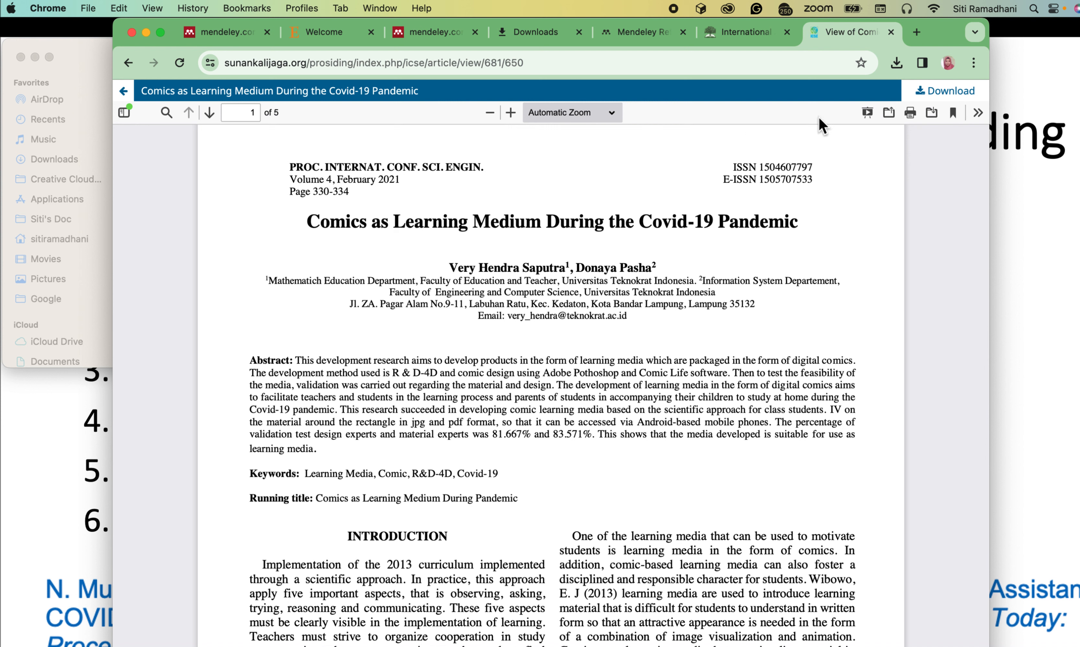
{"action": "left_click", "coordinate": [936, 92]}
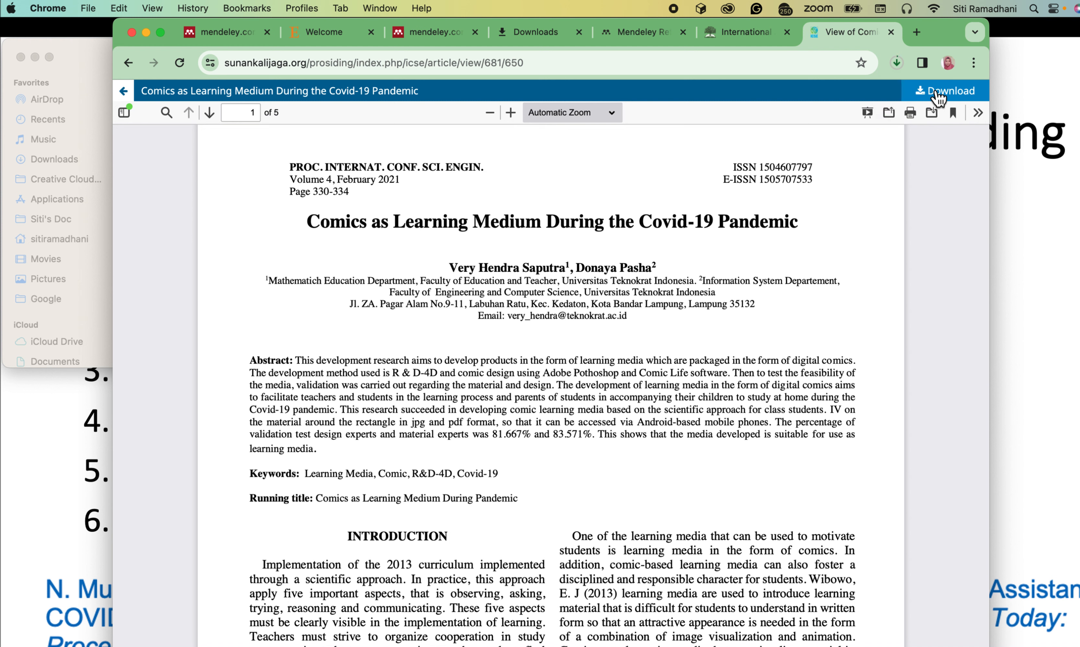
Locate the downloaded admin,+353-357.pdf in its folder and move it into the REFERENSI PENELTIAN 1 folder, then open that folder
{"action": "left_click", "coordinate": [890, 61]}
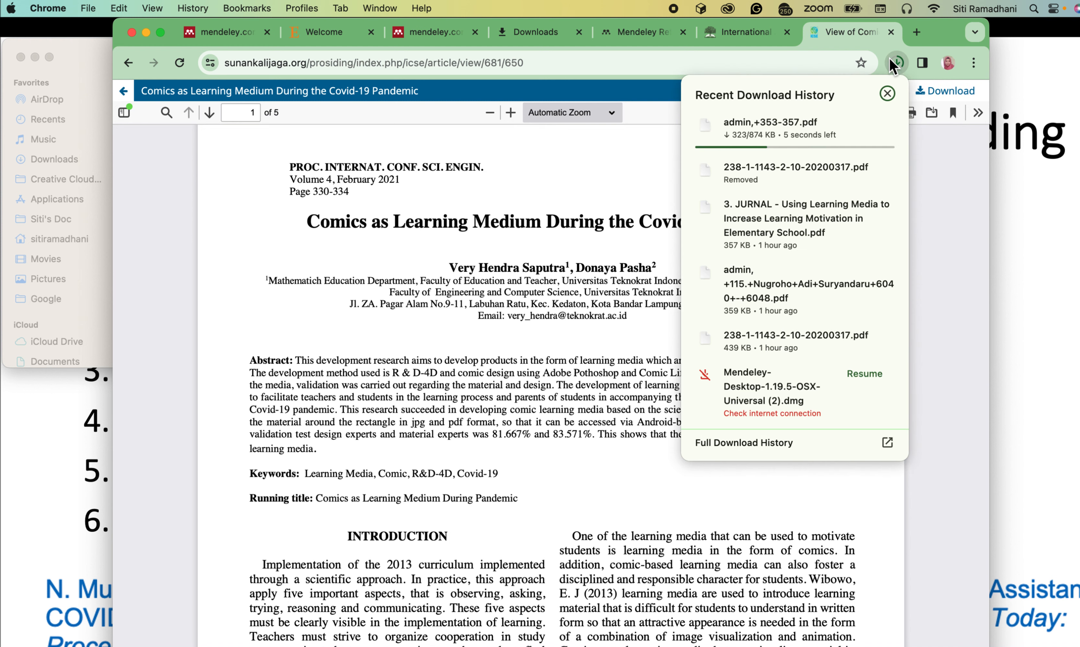
{"action": "mouse_move", "coordinate": [815, 131]}
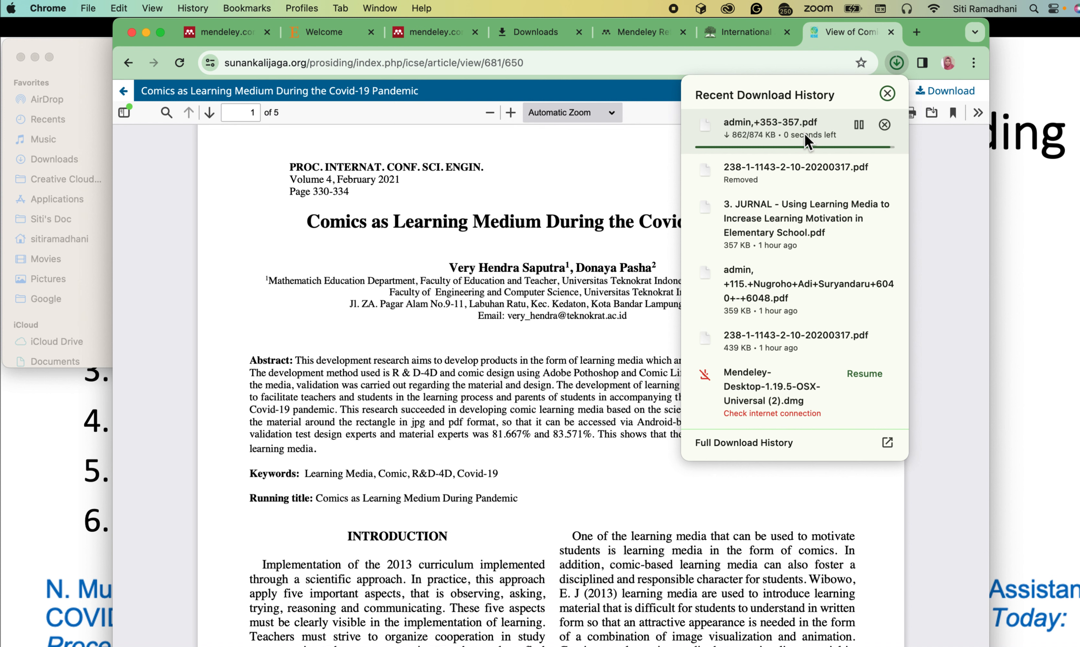
{"action": "left_click", "coordinate": [859, 122]}
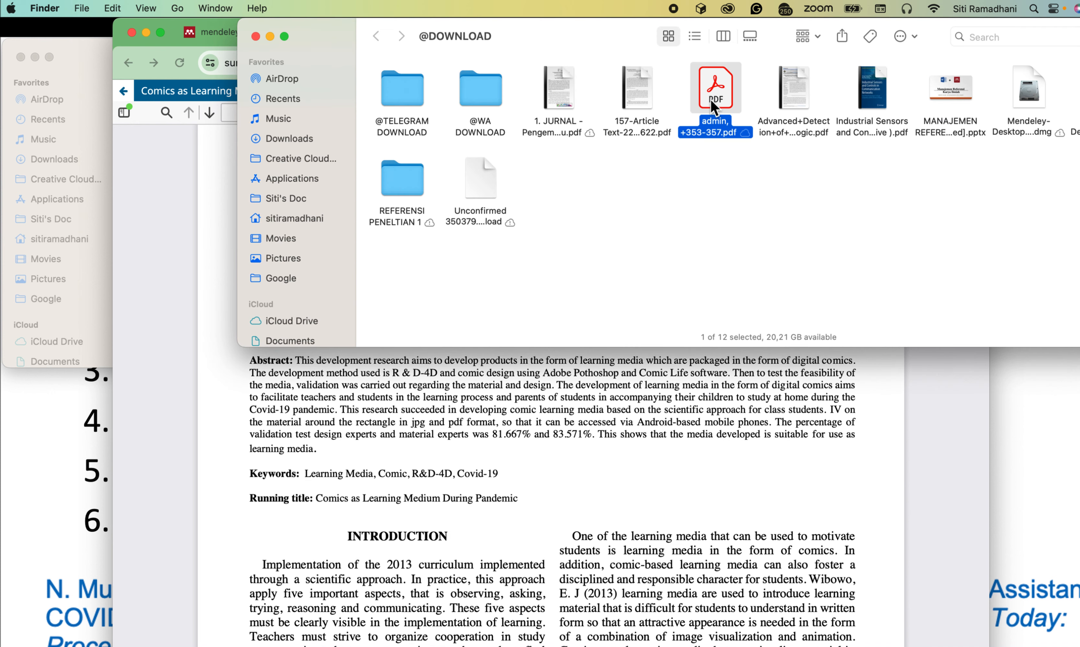
{"action": "left_click_drag", "start_coordinate": [716, 85], "coordinate": [398, 176]}
{"action": "double_click", "coordinate": [407, 186]}
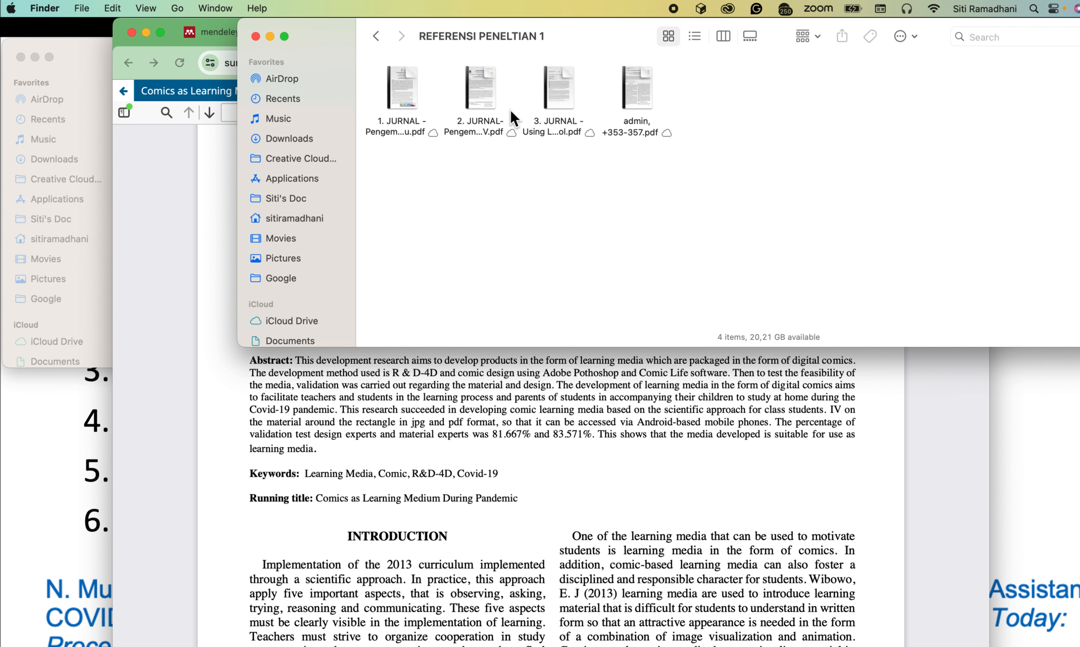
Rename admin,+353-357.pdf to "4. PROCEEDING - Comics as learning medium during the Covid-19 pandemic.pdf" and show the folder as a list
{"action": "left_click", "coordinate": [639, 79]}
{"action": "right_click", "coordinate": [639, 78]}
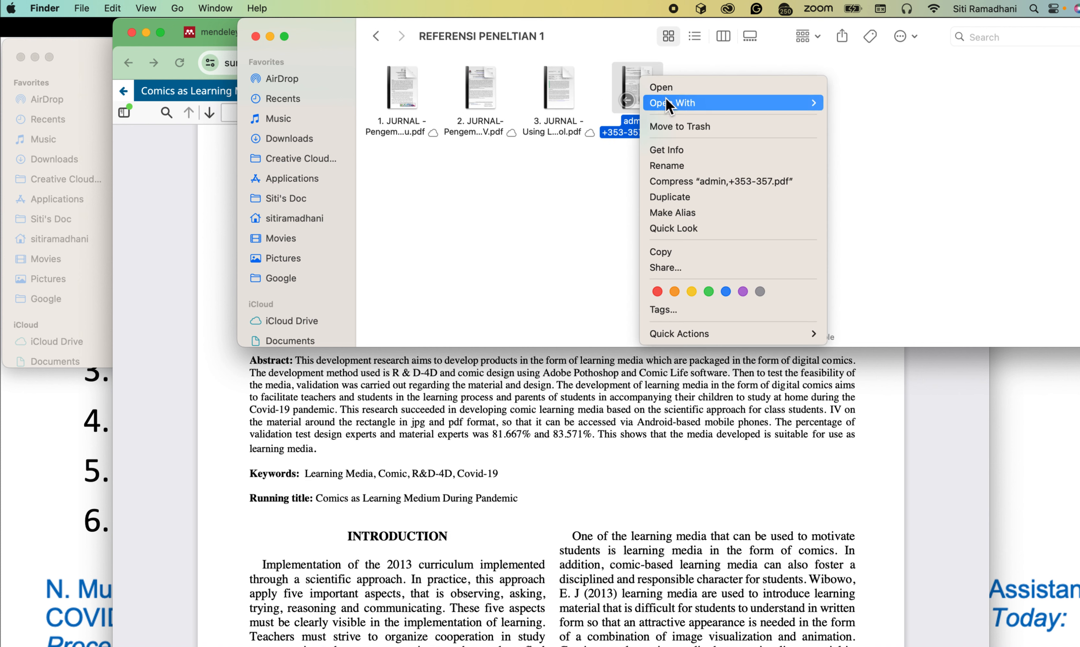
{"action": "left_click", "coordinate": [662, 168]}
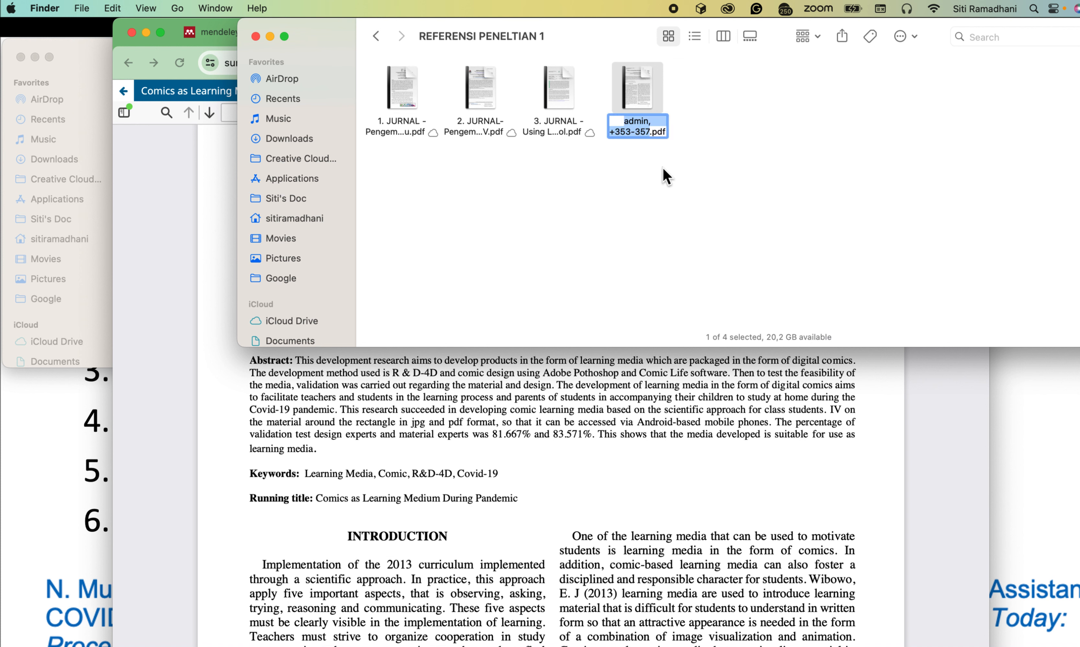
{"action": "type", "text": "4. pro"}
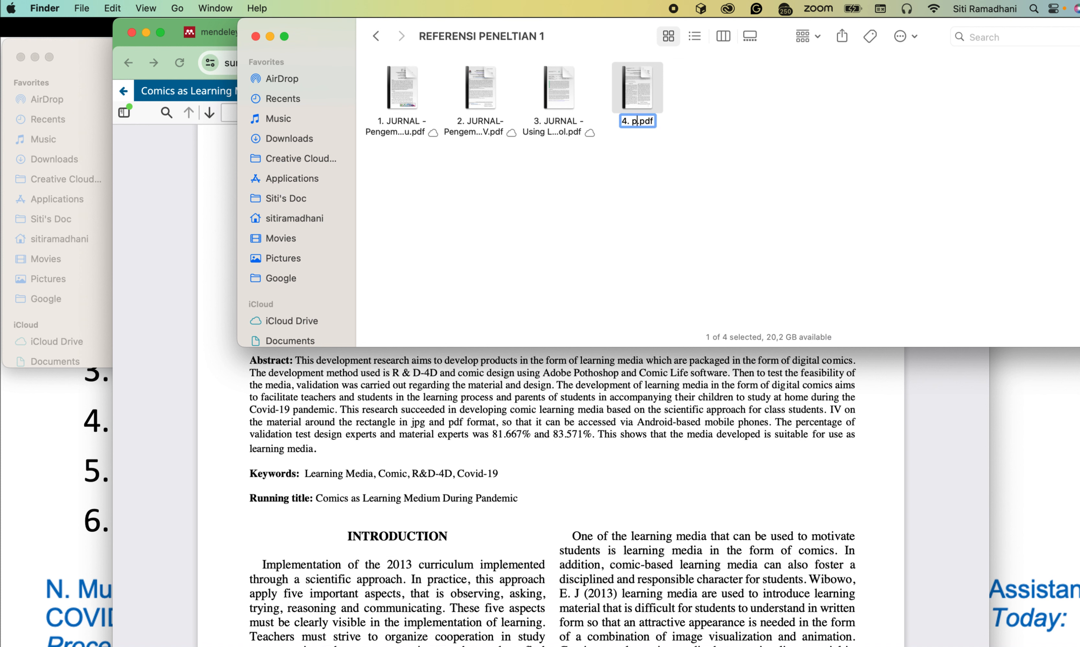
{"action": "key", "text": "BackSpace"}
{"action": "key", "text": "BackSpace"}
{"action": "key", "text": "BackSpace"}
{"action": "type", "text": "PR"}
{"action": "type", "text": "OCEEDI"}
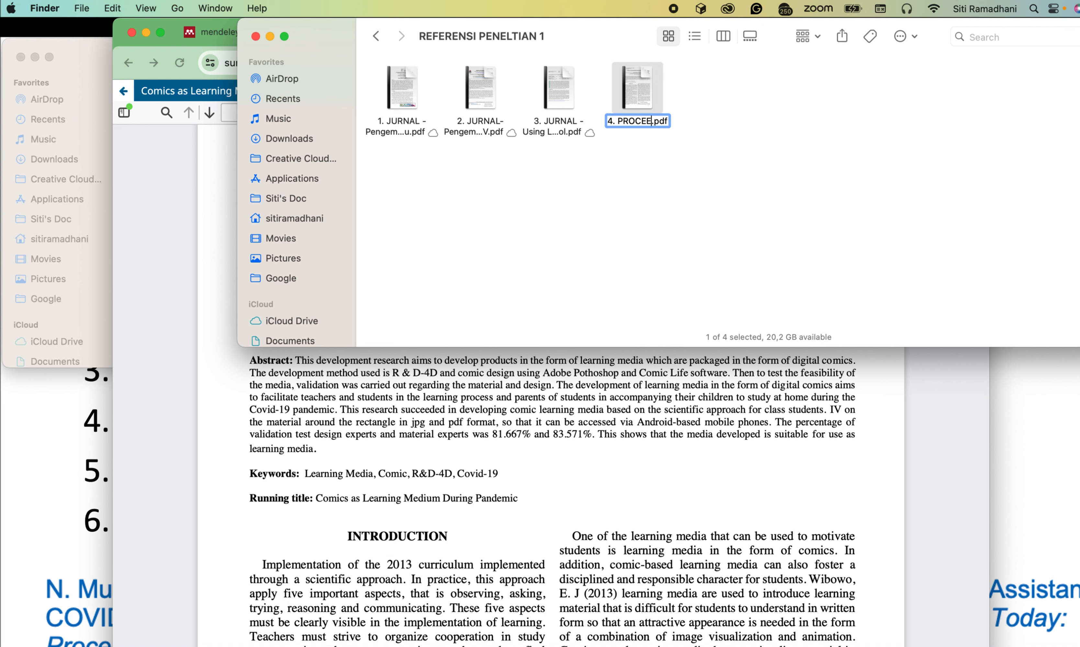
{"action": "type", "text": "NG -"}
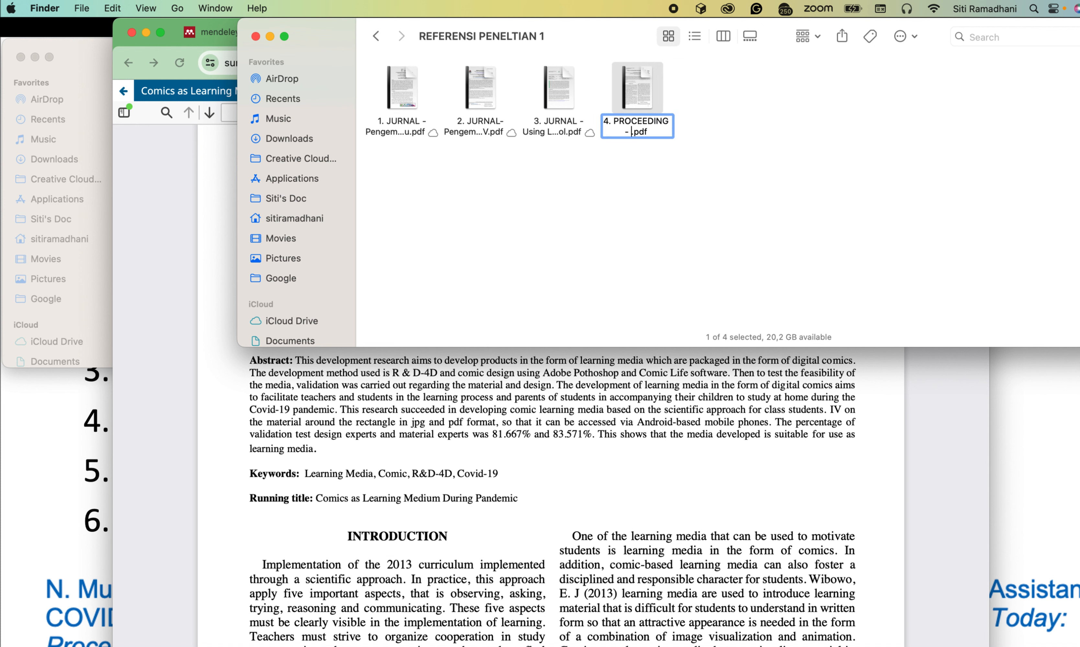
{"action": "key", "text": "super+v"}
{"action": "key", "text": "Return"}
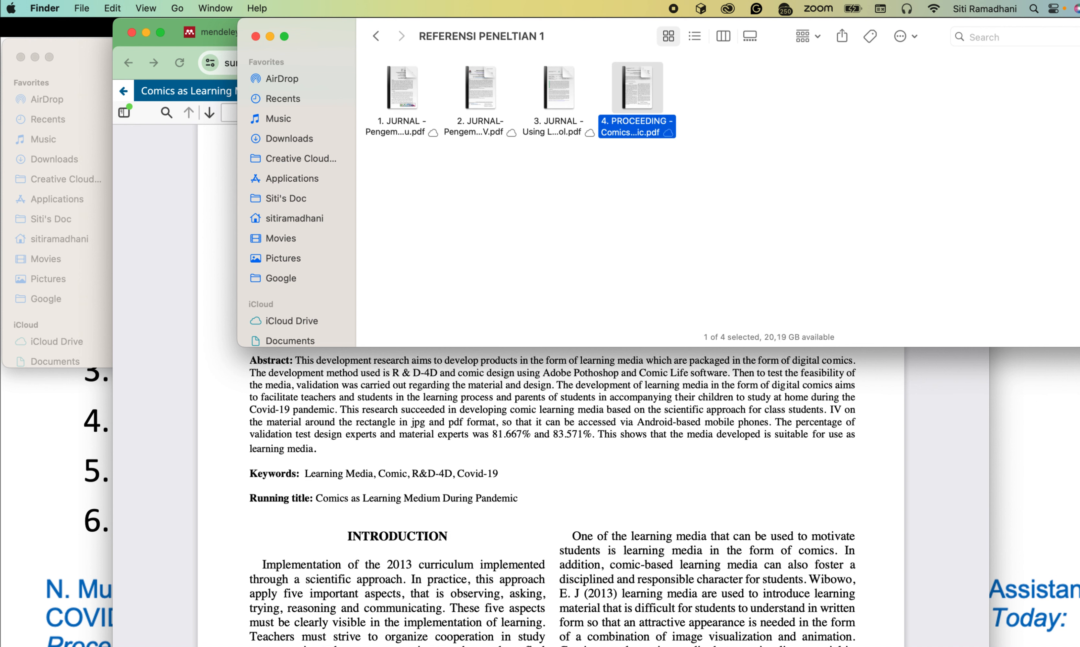
{"action": "left_click", "coordinate": [694, 38]}
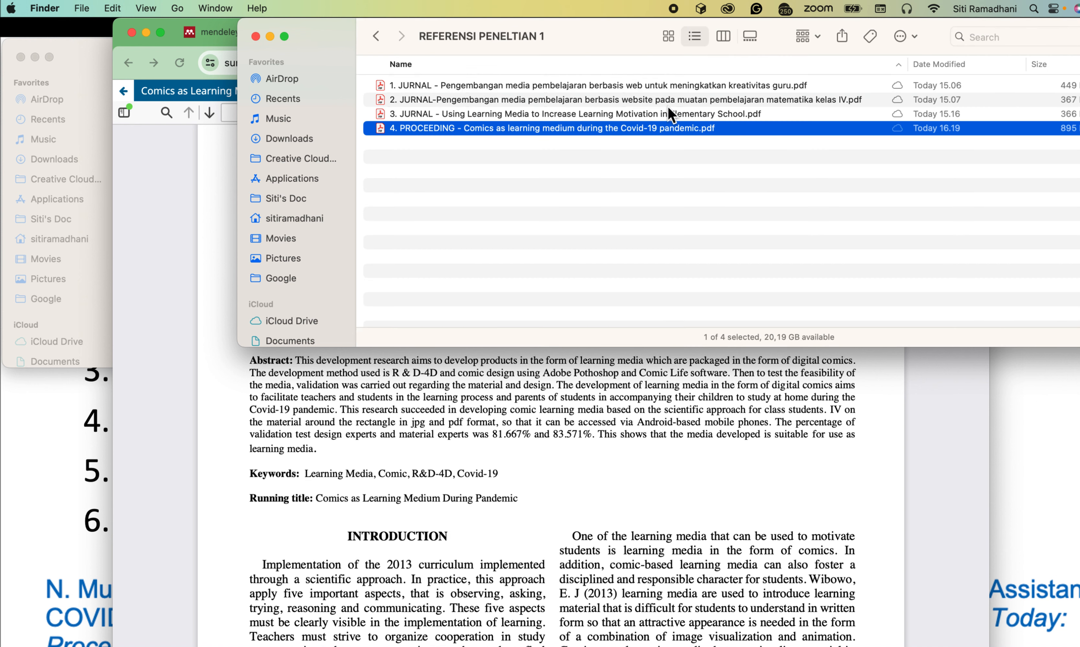
Return to the Google Scholar results in Chrome and look through the rest of the page for another proceedings paper
{"action": "key", "text": "super+Tab"}
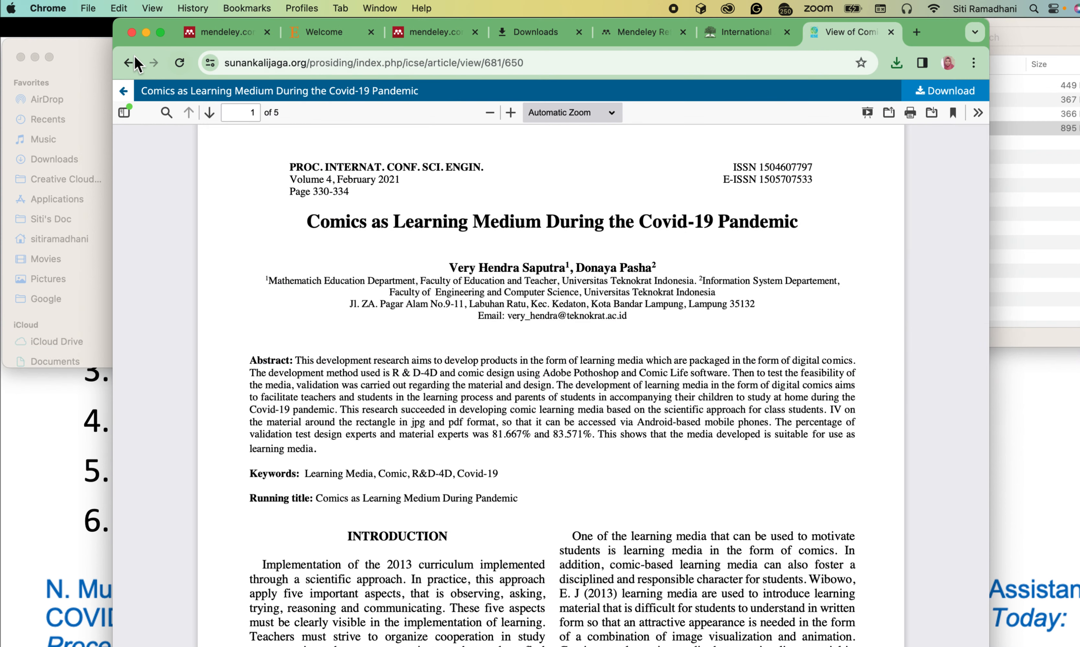
{"action": "left_click", "coordinate": [125, 64]}
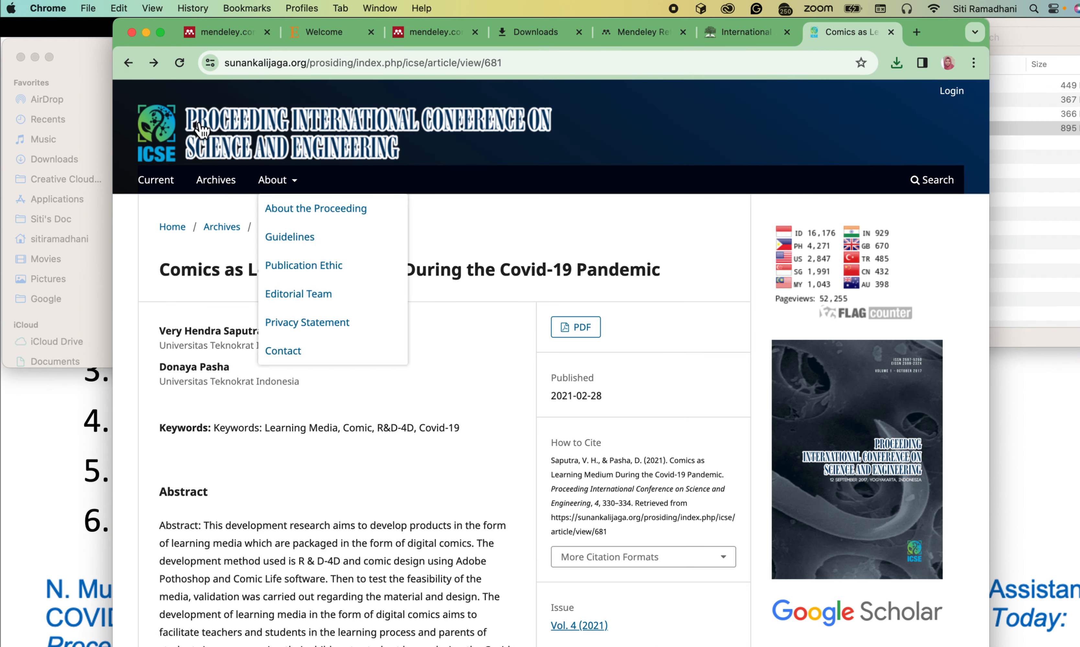
{"action": "left_click", "coordinate": [127, 65]}
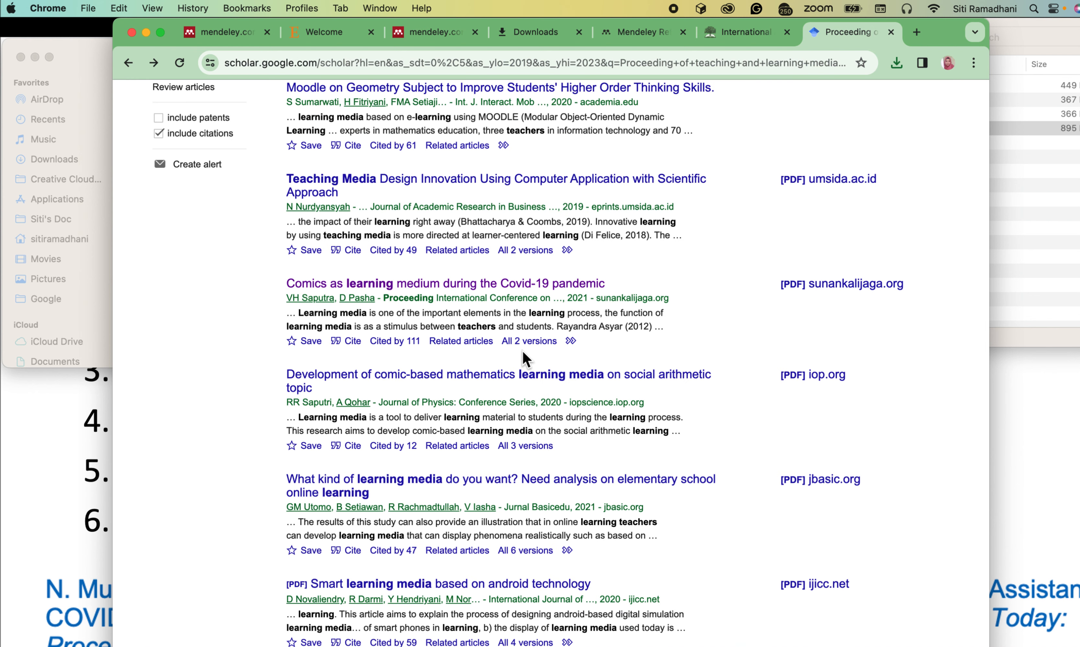
{"action": "scroll", "coordinate": [522, 351], "scroll_direction": "down", "scroll_amount": 4}
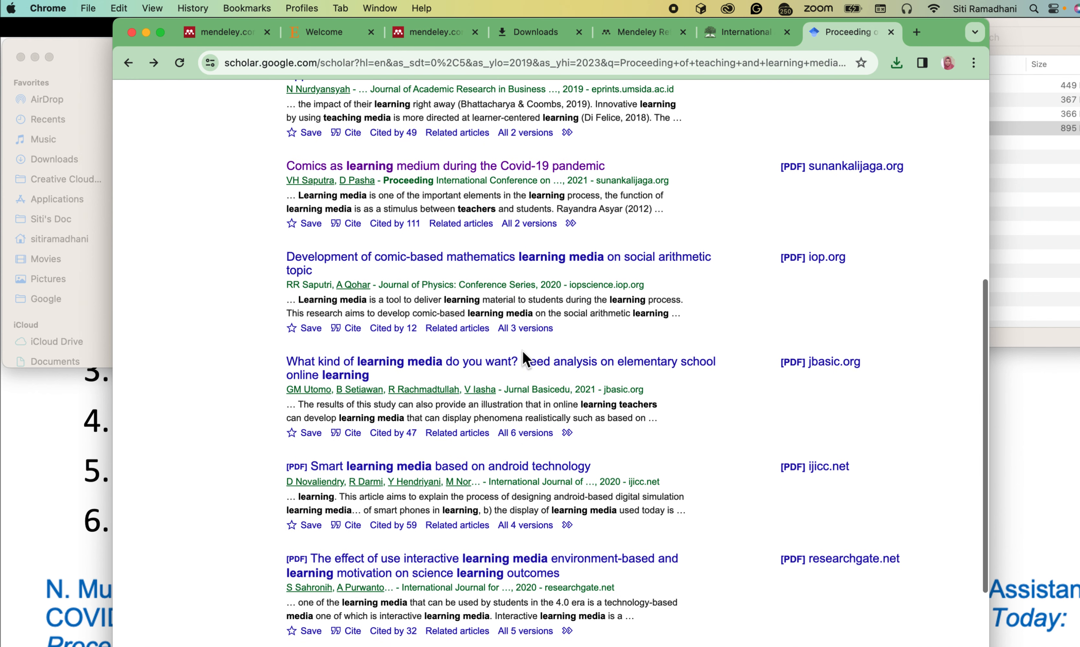
{"action": "scroll", "coordinate": [529, 456], "scroll_direction": "down", "scroll_amount": 5}
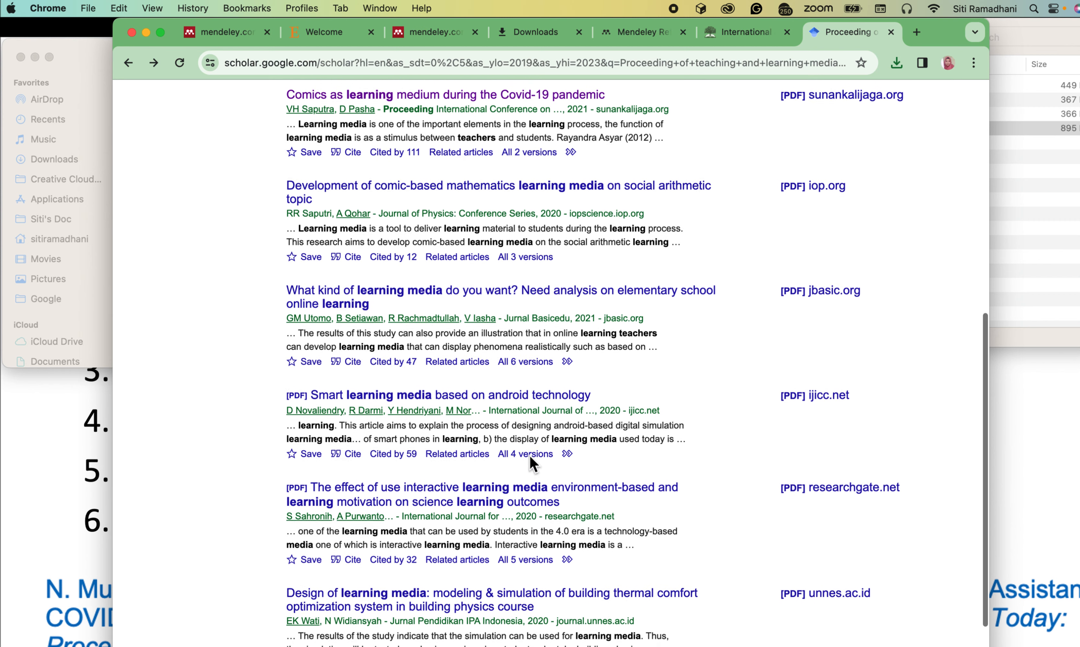
{"action": "scroll", "coordinate": [531, 462], "scroll_direction": "down", "scroll_amount": 7}
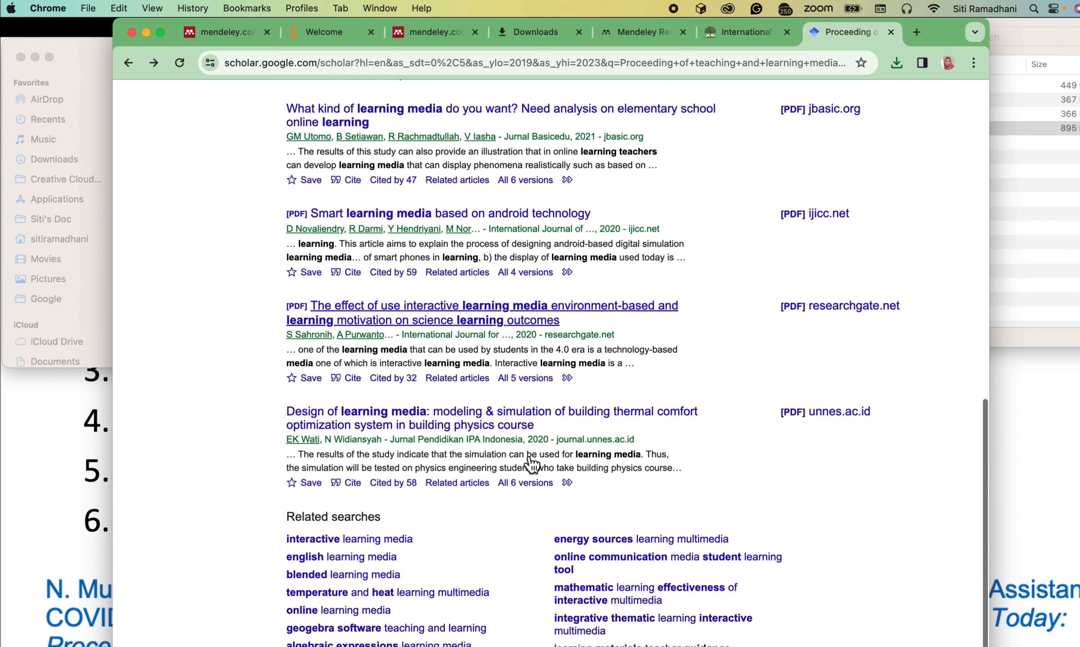
{"action": "scroll", "coordinate": [532, 463], "scroll_direction": "up", "scroll_amount": 8}
{"action": "scroll", "coordinate": [531, 463], "scroll_direction": "up", "scroll_amount": 20}
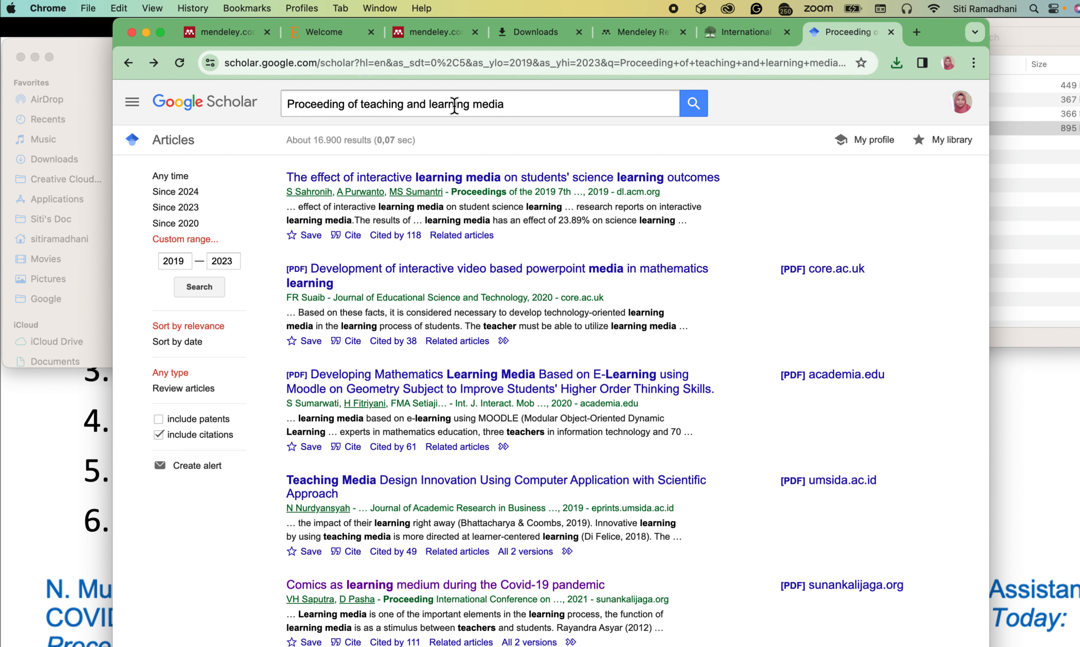
Change the Google Scholar query to "Proceeding of media pembelajaran" and run the search
{"action": "left_click_drag", "start_coordinate": [524, 103], "coordinate": [365, 103]}
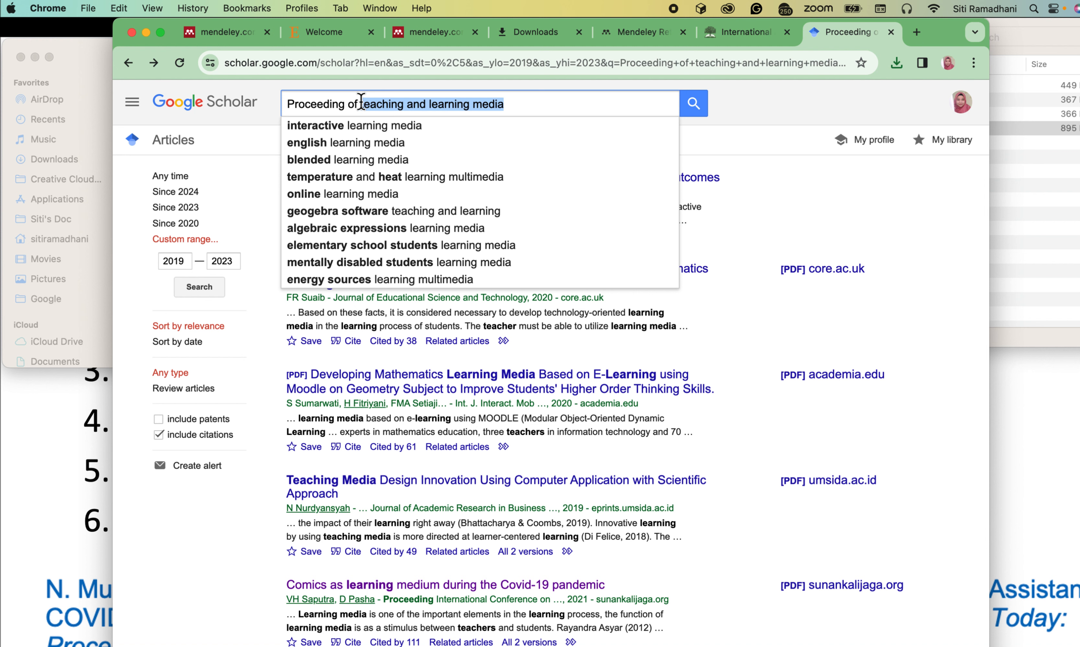
{"action": "type", "text": "MEDIA\\\\\\"}
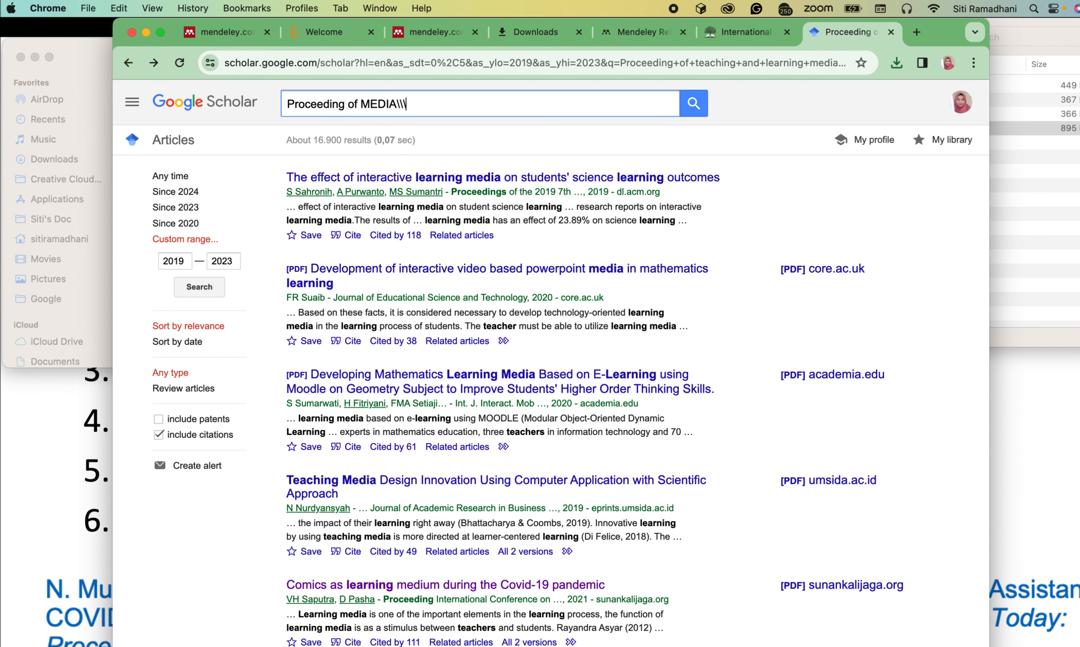
{"action": "key", "text": "BackSpace"}
{"action": "key", "text": "BackSpace"}
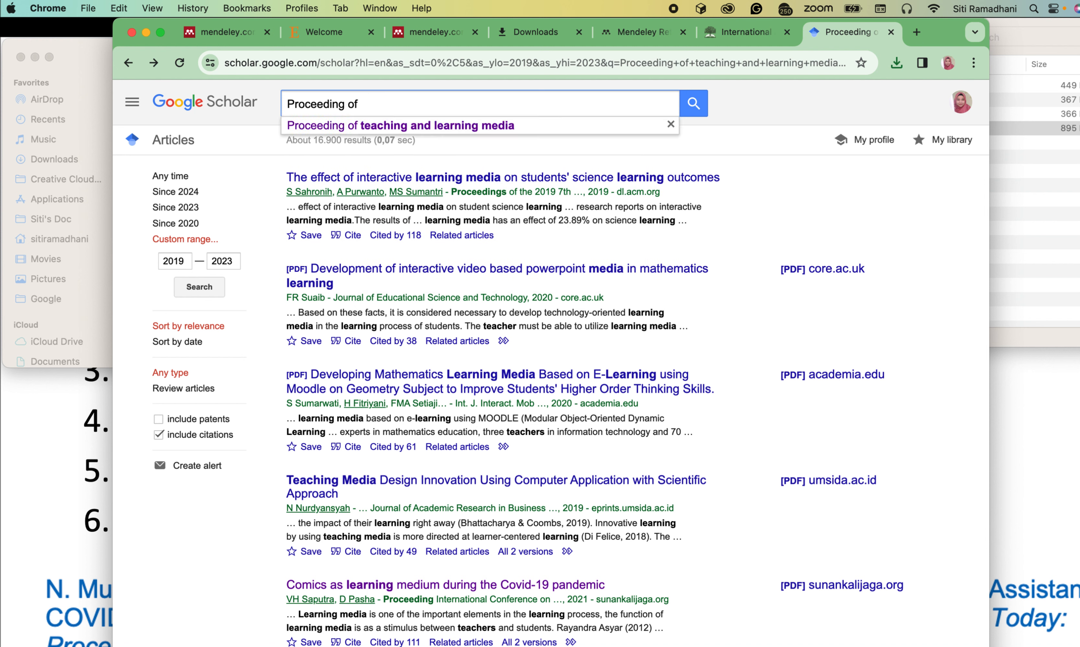
{"action": "type", "text": "media pembelajaran"}
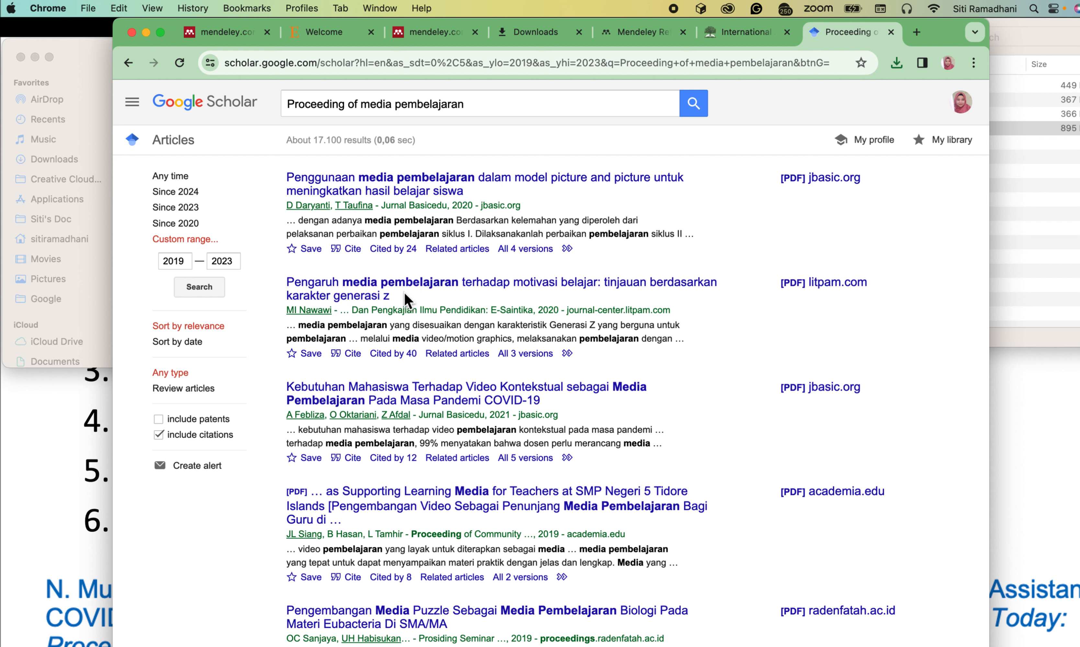
Reword the Scholar query to "seminar nasional media pembelajaran", replacing "Proceeding" and removing "of"
{"action": "left_click", "coordinate": [309, 103]}
{"action": "double_click", "coordinate": [310, 103]}
{"action": "type", "text": "seminar"}
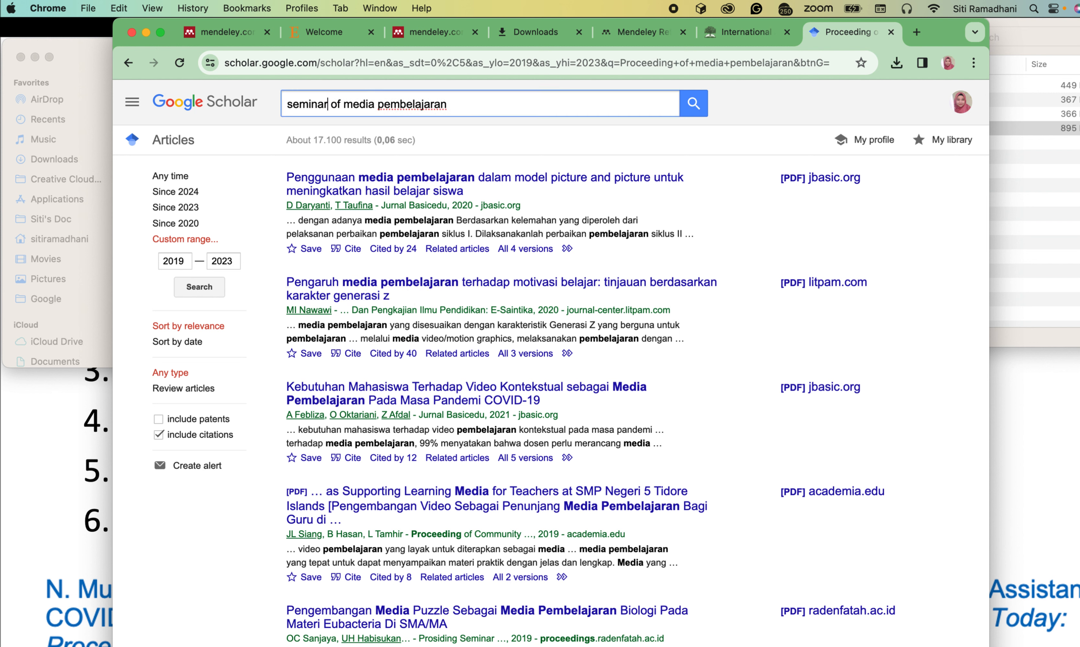
{"action": "type", "text": " nasion"}
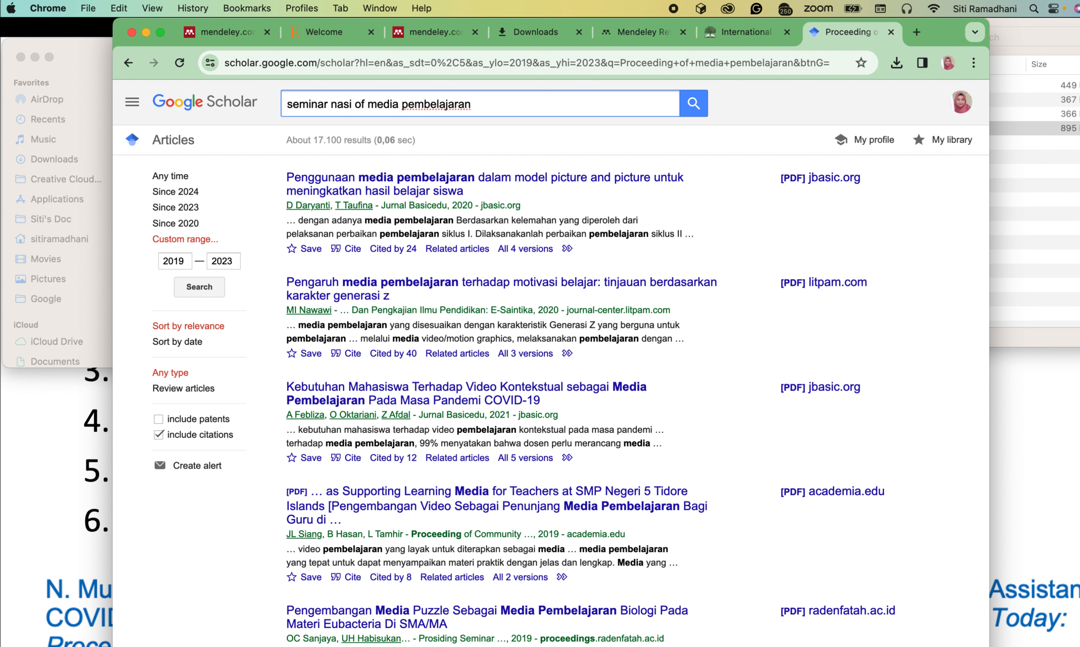
{"action": "type", "text": "al"}
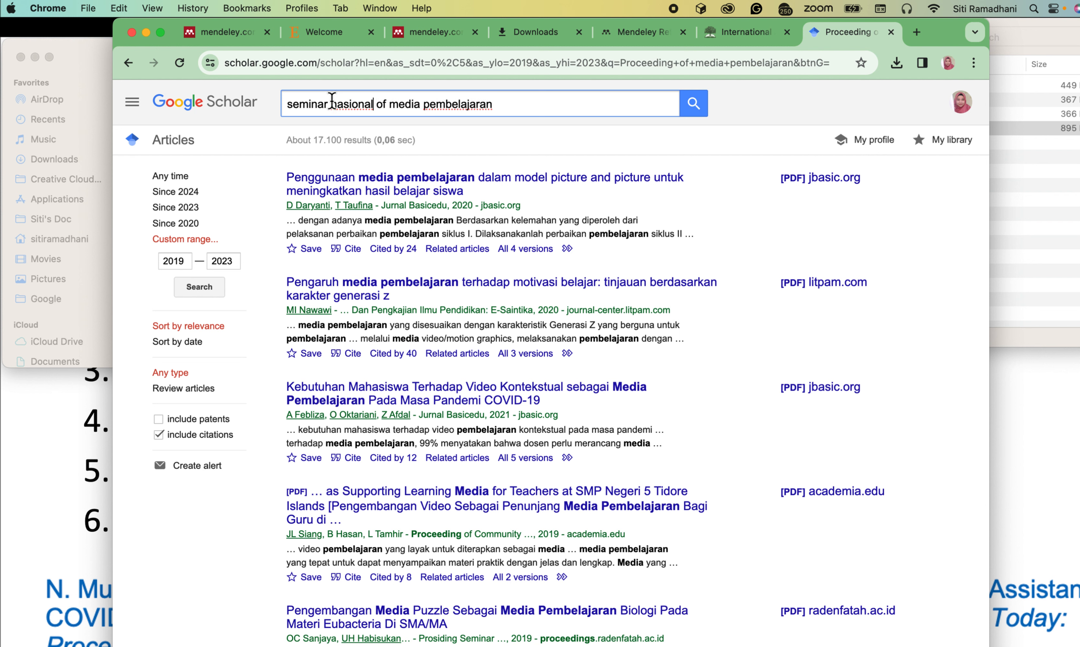
{"action": "left_click", "coordinate": [388, 105]}
{"action": "key", "text": "BackSpace"}
{"action": "key", "text": "BackSpace"}
{"action": "key", "text": "BackSpace"}
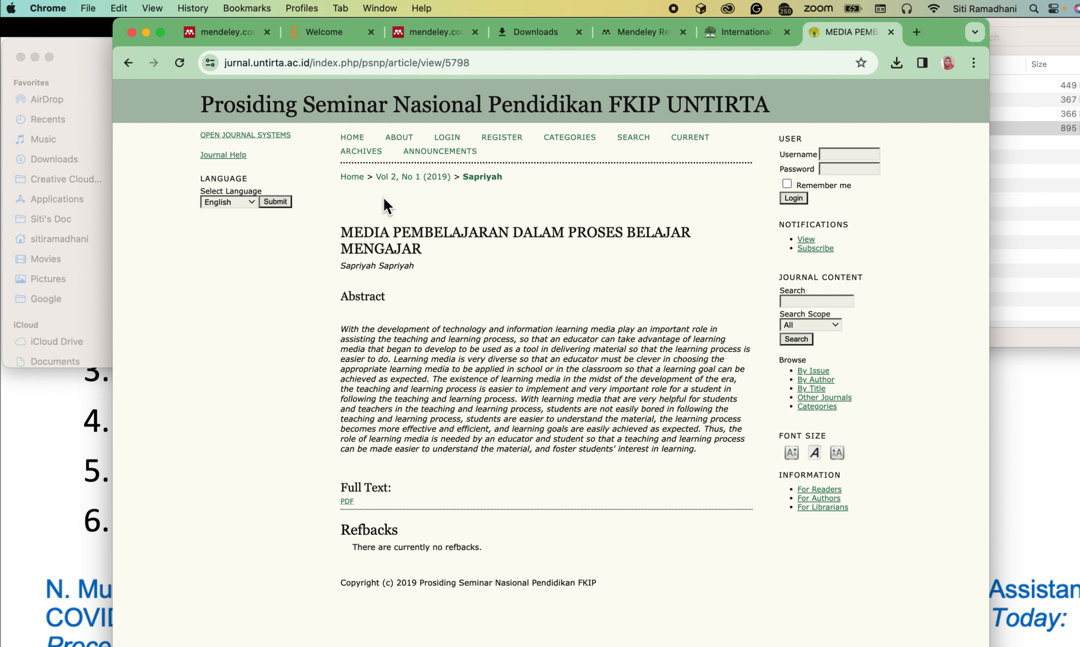
Open the full text of "Media Pembelajaran dalam Proses Belajar Mengajar" and download its PDF
{"action": "scroll", "coordinate": [385, 206], "scroll_direction": "down", "scroll_amount": 1}
{"action": "left_click", "coordinate": [347, 499]}
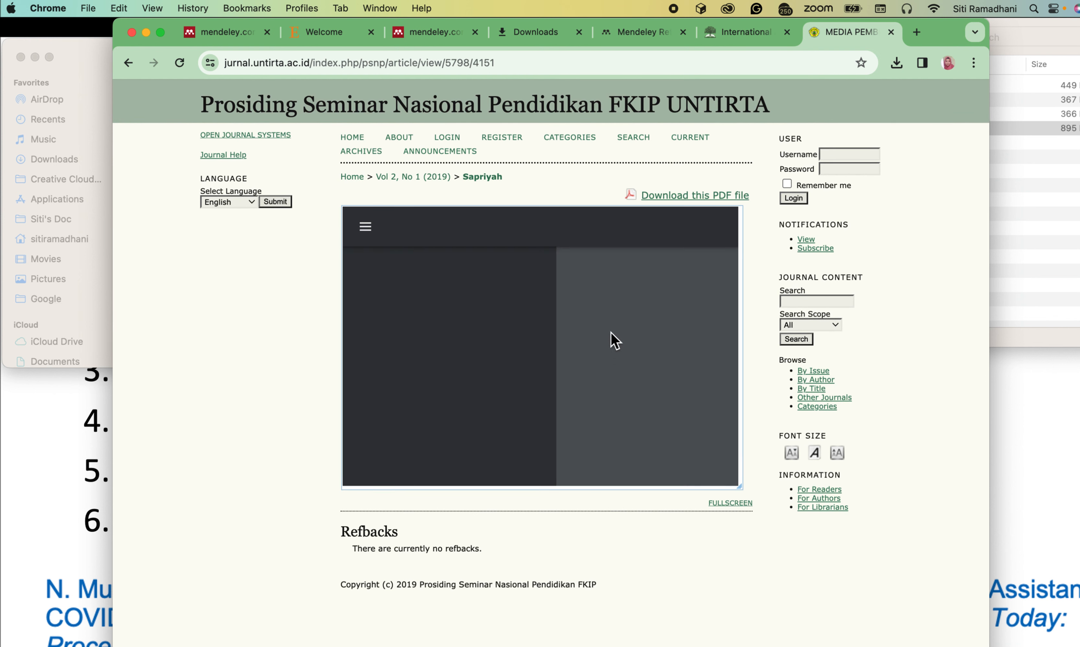
{"action": "left_click", "coordinate": [690, 197]}
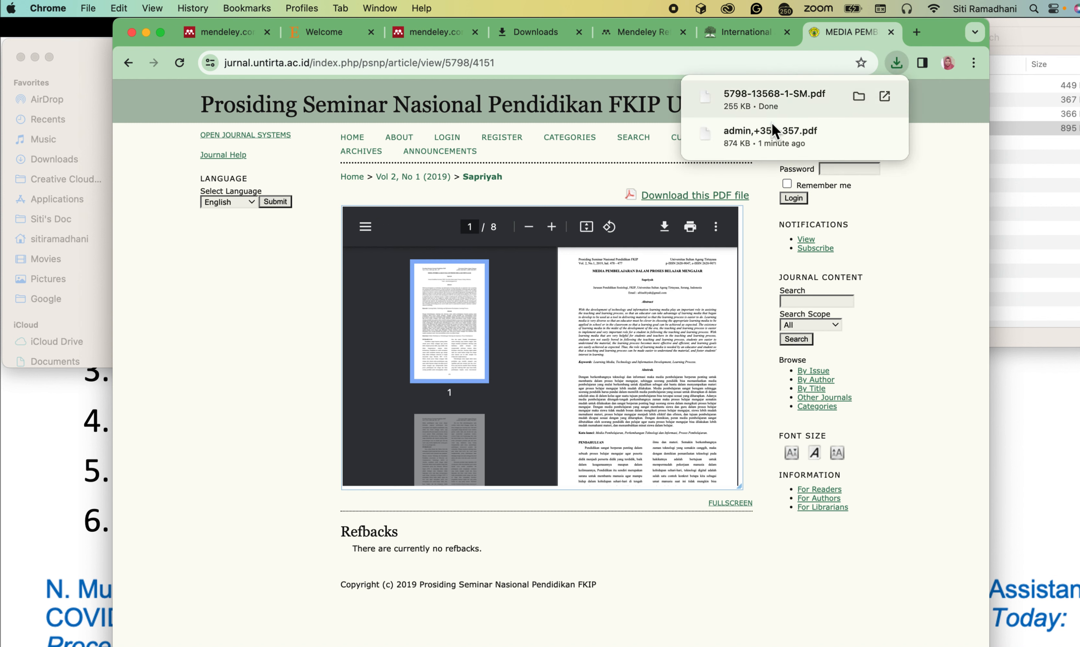
{"action": "left_click", "coordinate": [857, 97]}
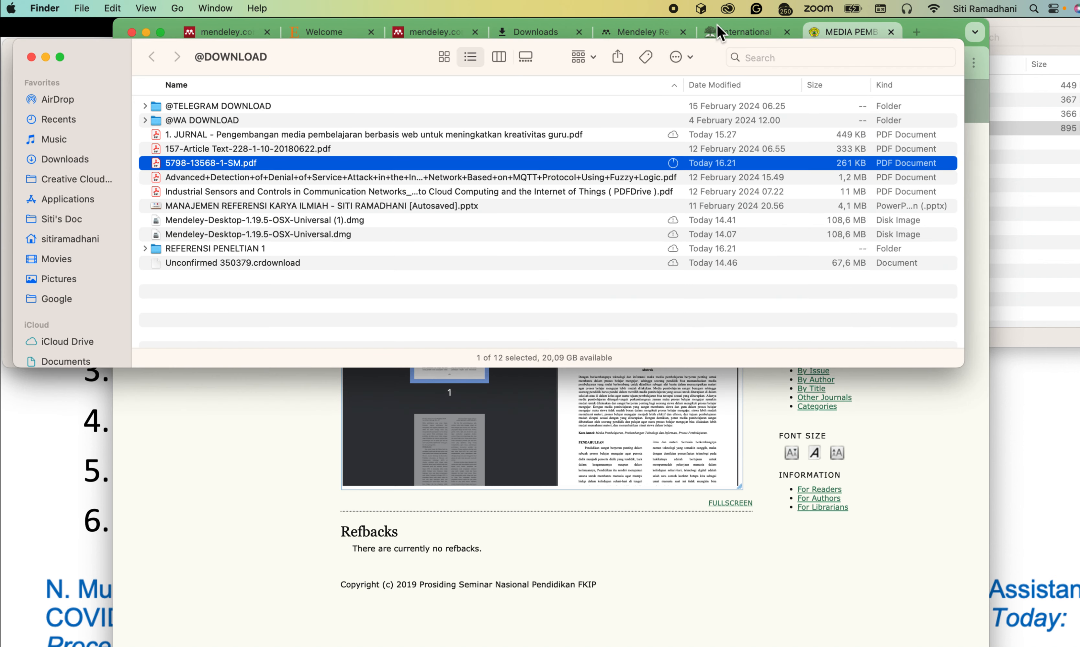
{"action": "left_click", "coordinate": [730, 32]}
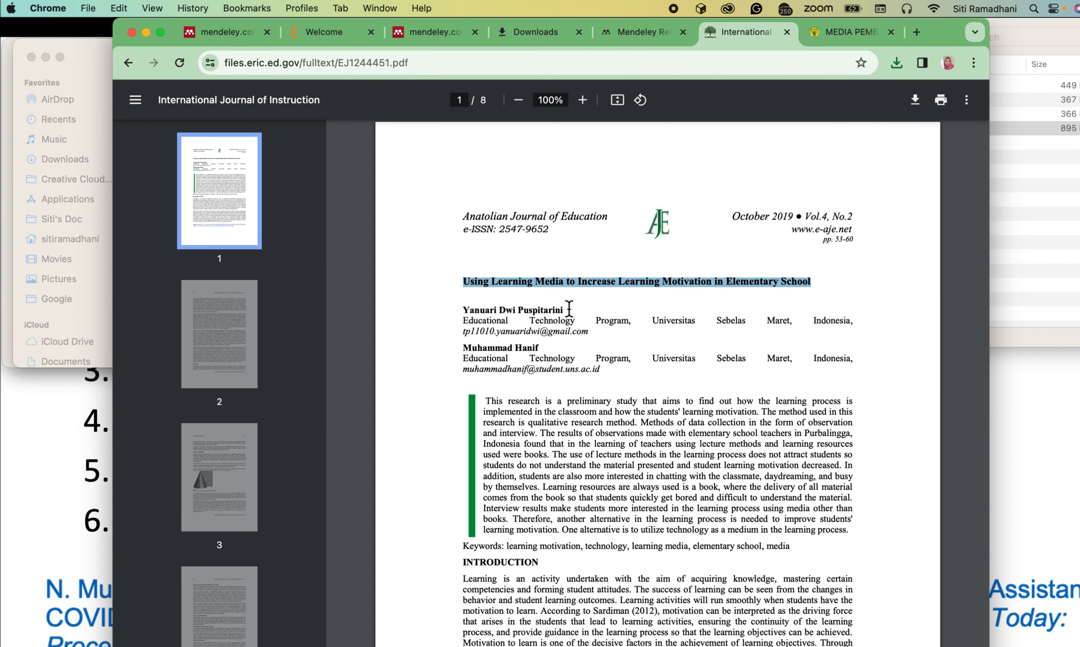
{"action": "left_click", "coordinate": [855, 31]}
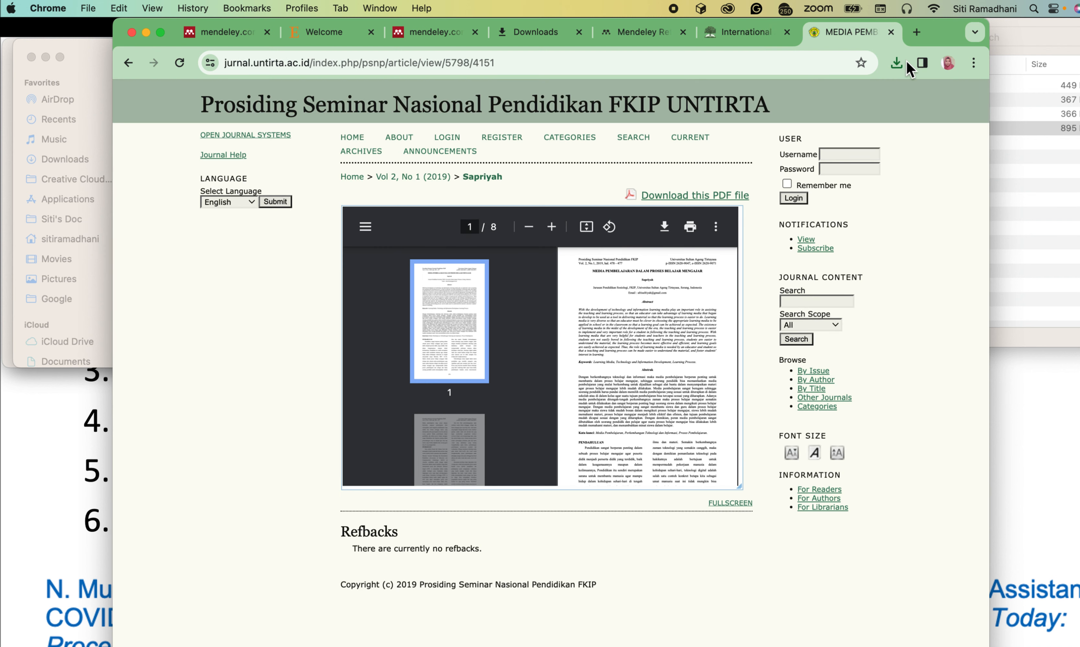
{"action": "left_click", "coordinate": [896, 63]}
{"action": "left_click", "coordinate": [804, 131]}
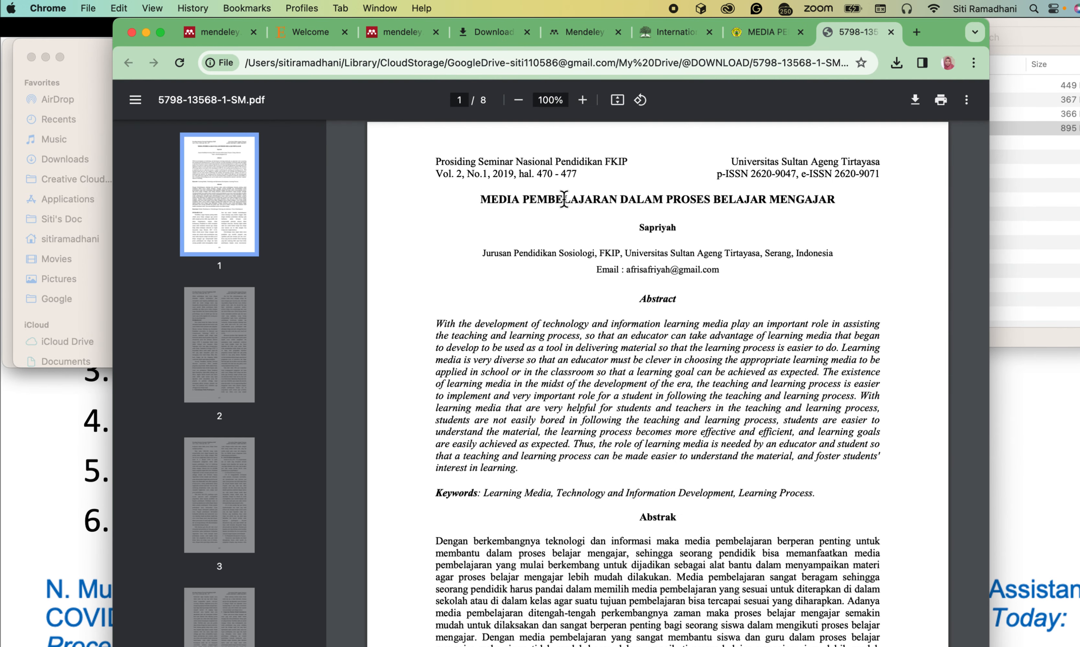
{"action": "left_click_drag", "start_coordinate": [564, 199], "coordinate": [843, 197]}
{"action": "key", "text": "super+c"}
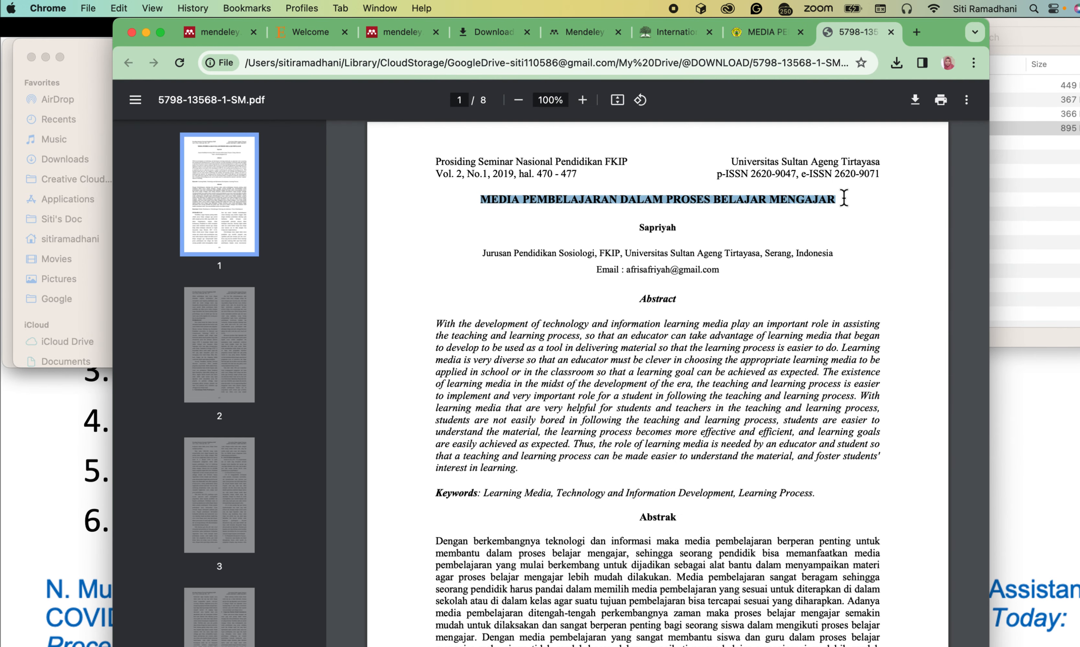
{"action": "left_click", "coordinate": [896, 63]}
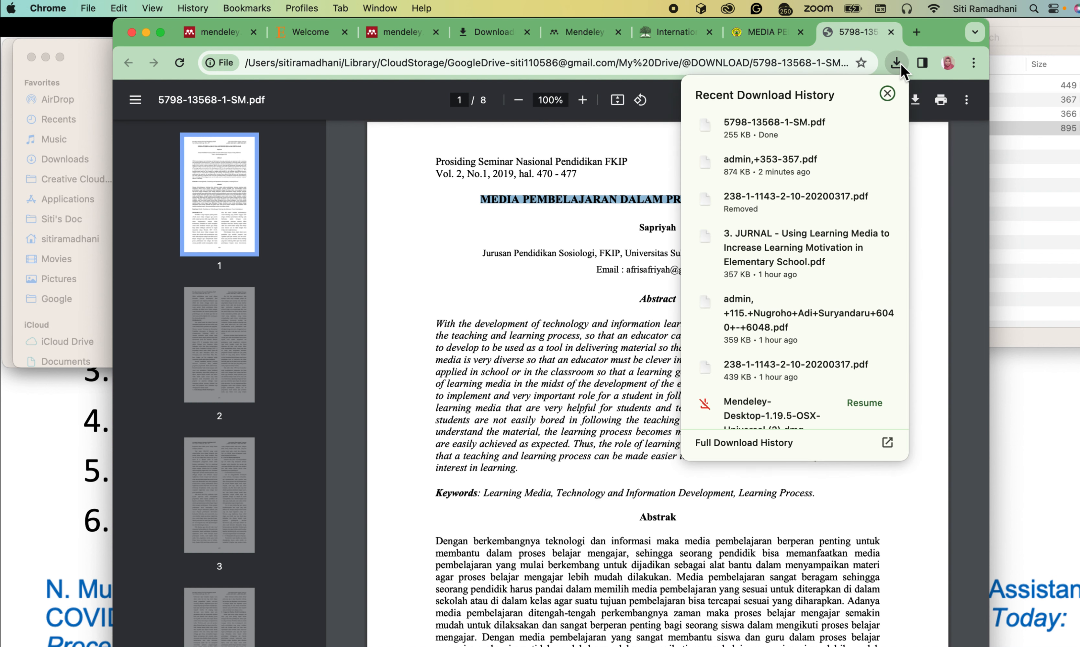
{"action": "left_click", "coordinate": [858, 126]}
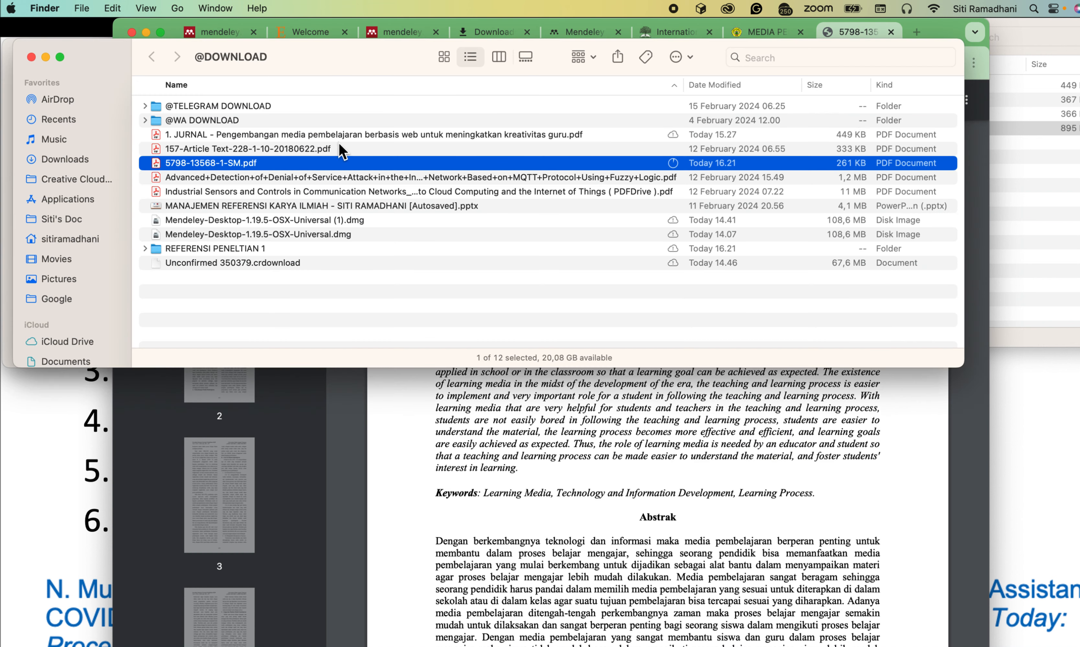
{"action": "left_click_drag", "start_coordinate": [187, 164], "coordinate": [188, 248]}
{"action": "left_click", "coordinate": [187, 236]}
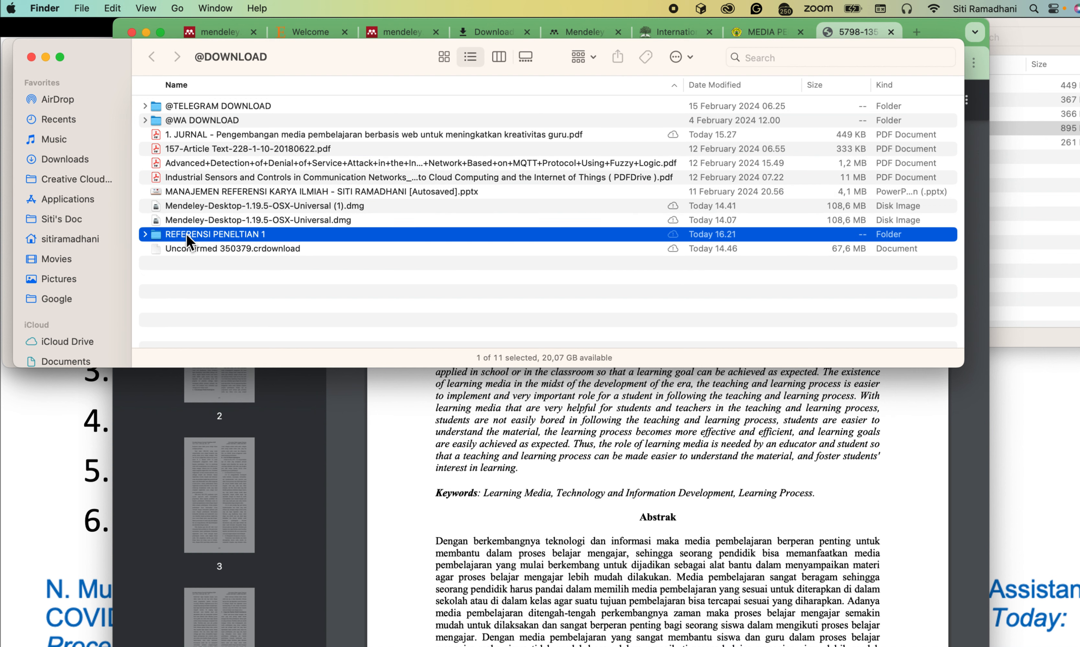
{"action": "double_click", "coordinate": [189, 237]}
{"action": "left_click", "coordinate": [197, 161]}
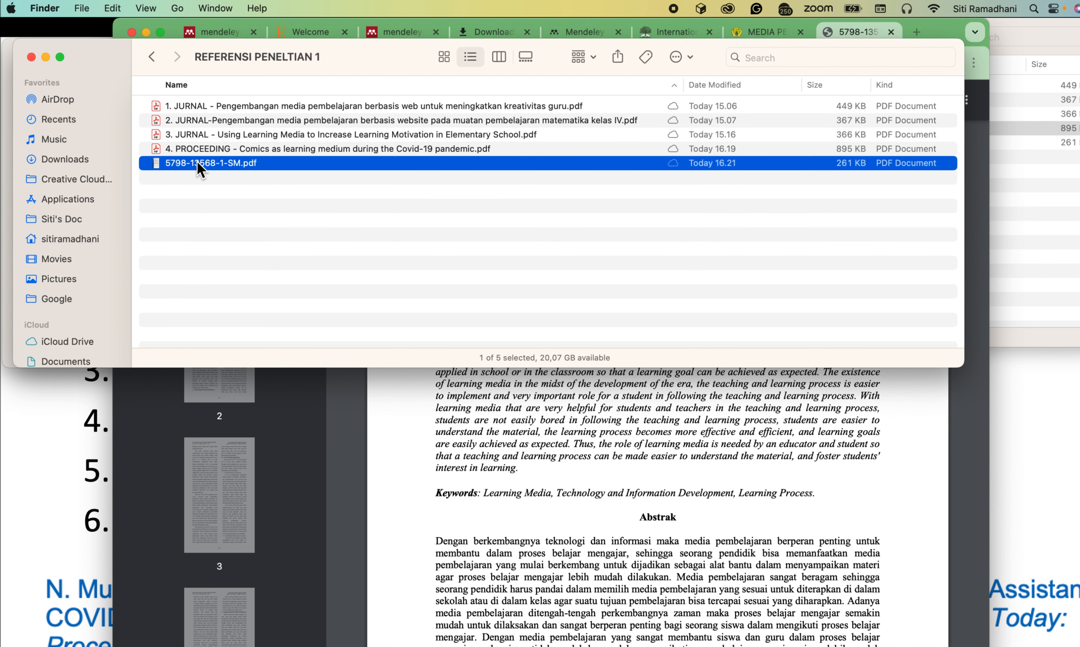
{"action": "right_click", "coordinate": [197, 161]}
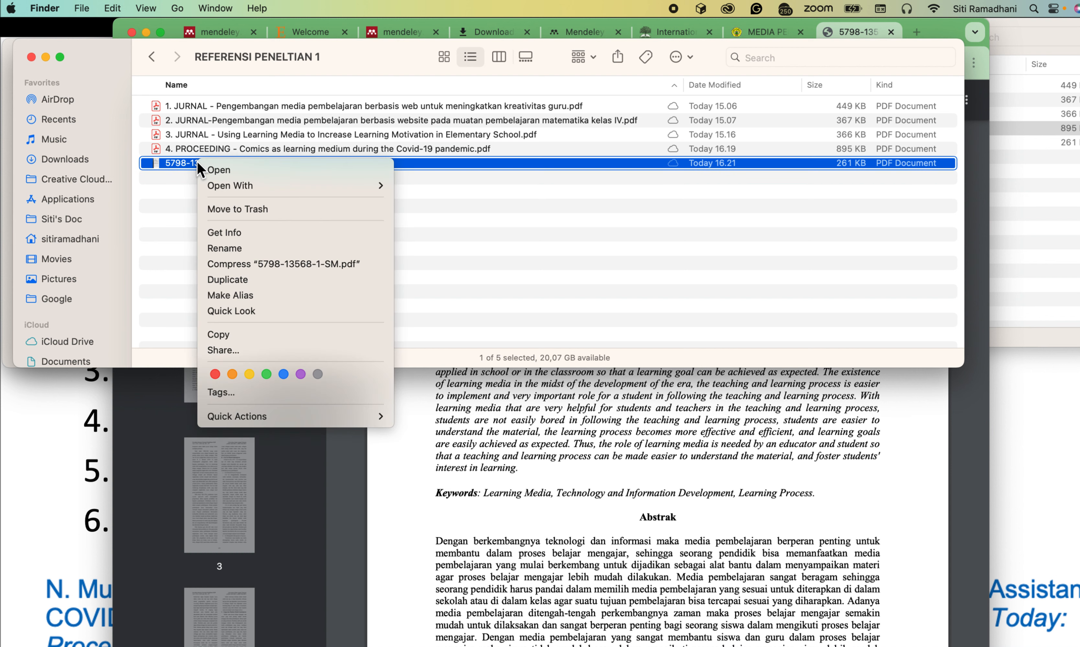
{"action": "left_click", "coordinate": [224, 248]}
{"action": "type", "text": "5. PEO.pdf"}
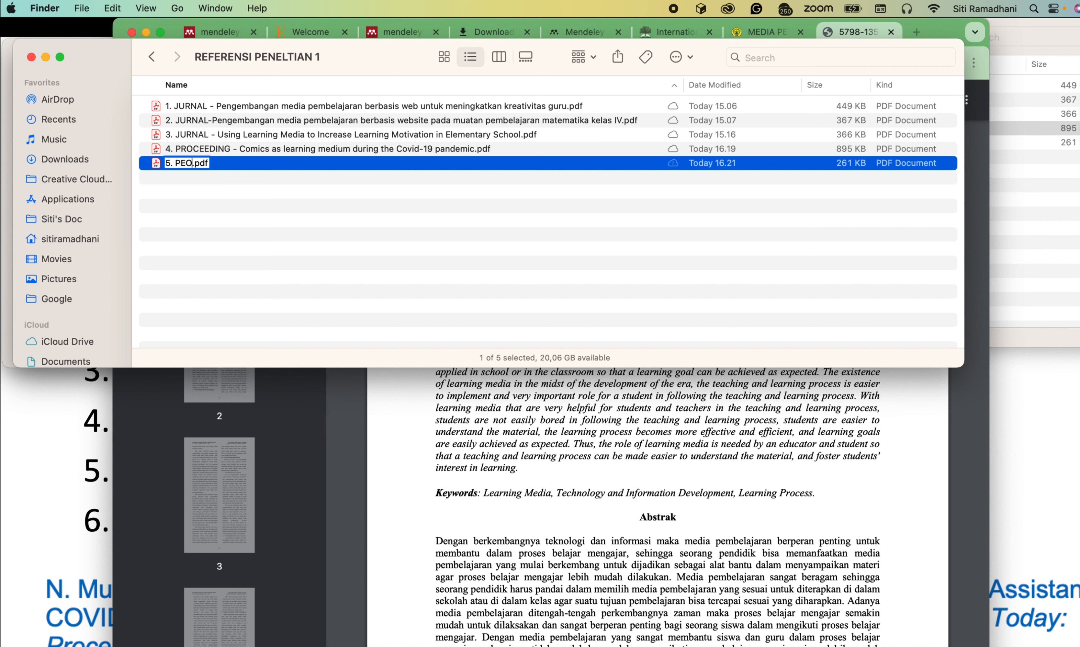
{"action": "key", "text": "BackSpace"}
{"action": "key", "text": "BackSpace"}
{"action": "key", "text": "BackSpace"}
{"action": "type", "text": "PROCEEDING."}
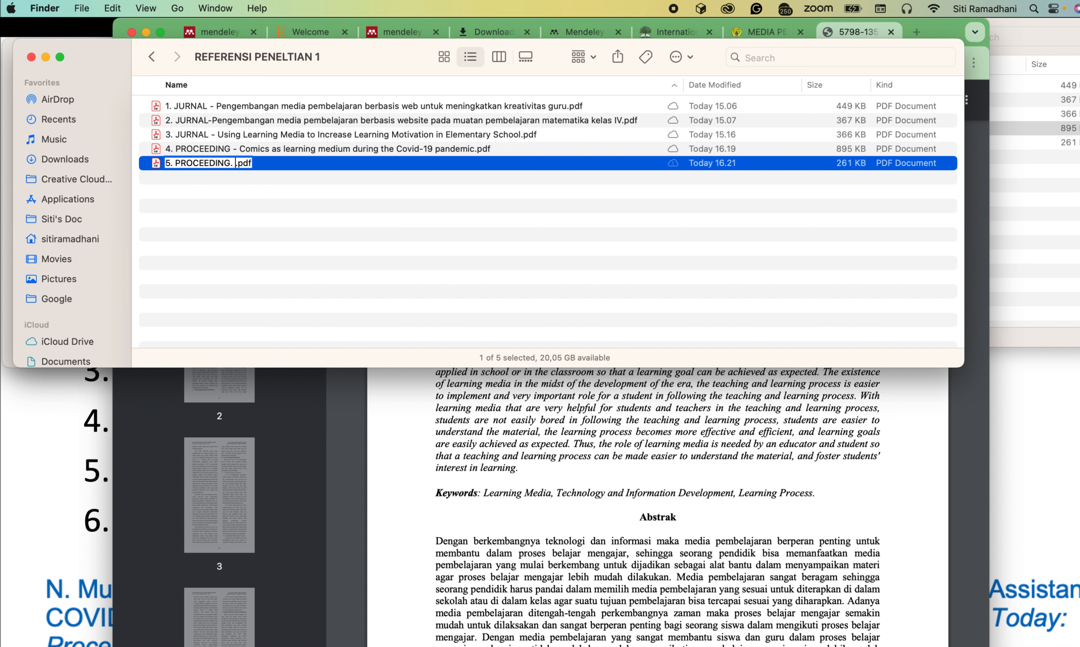
{"action": "type", "text": " -"}
{"action": "key", "text": "super+v"}
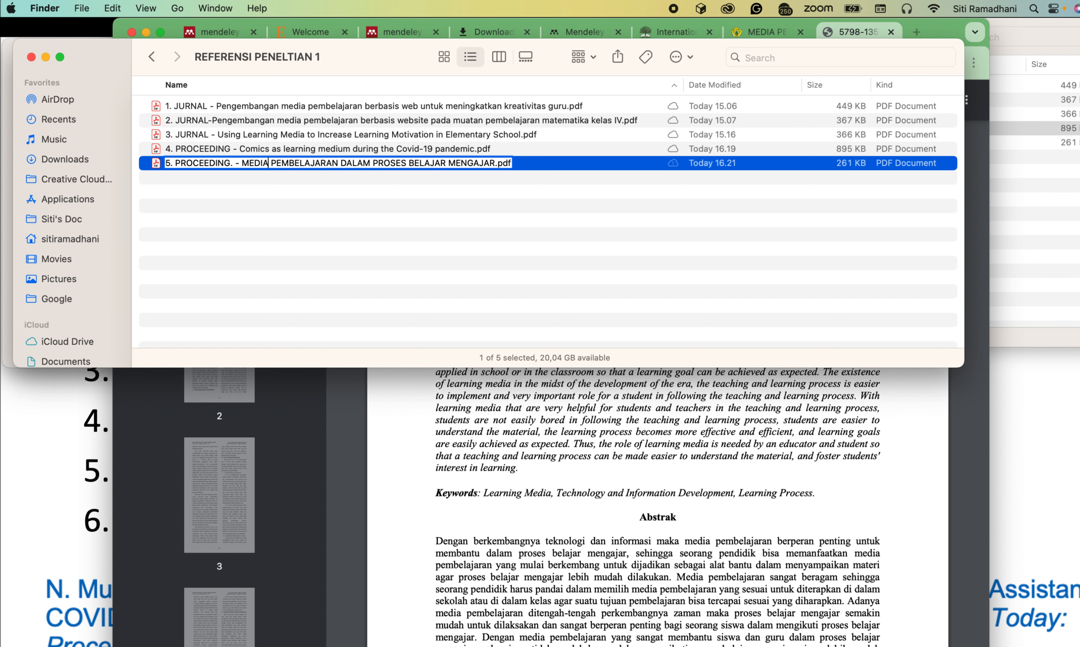
{"action": "key", "text": "BackSpace"}
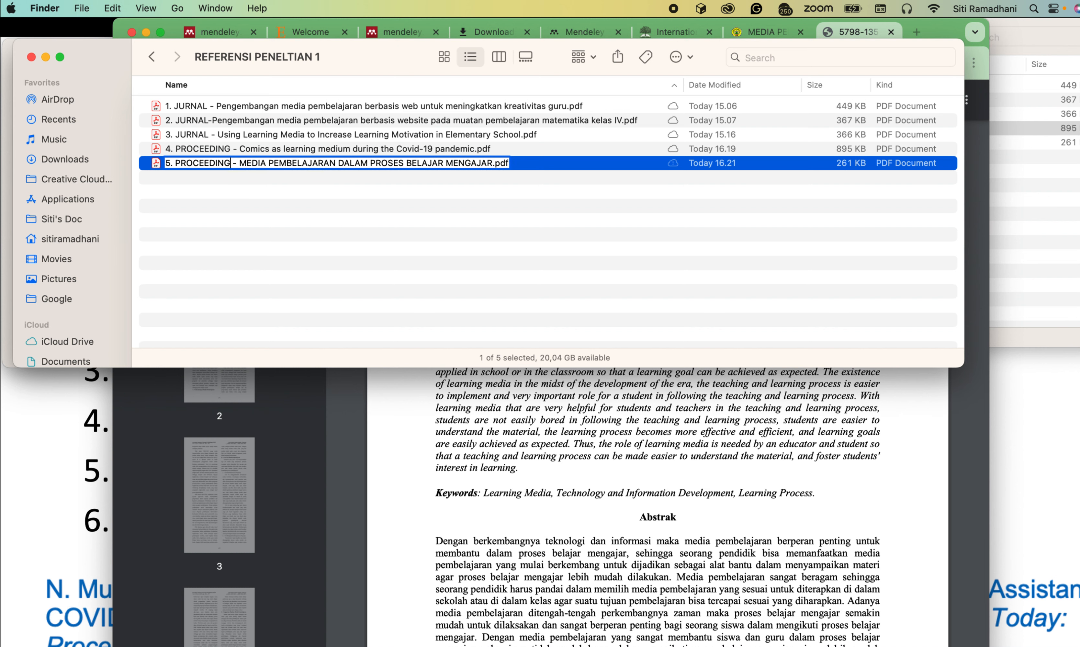
{"action": "key", "text": "Return"}
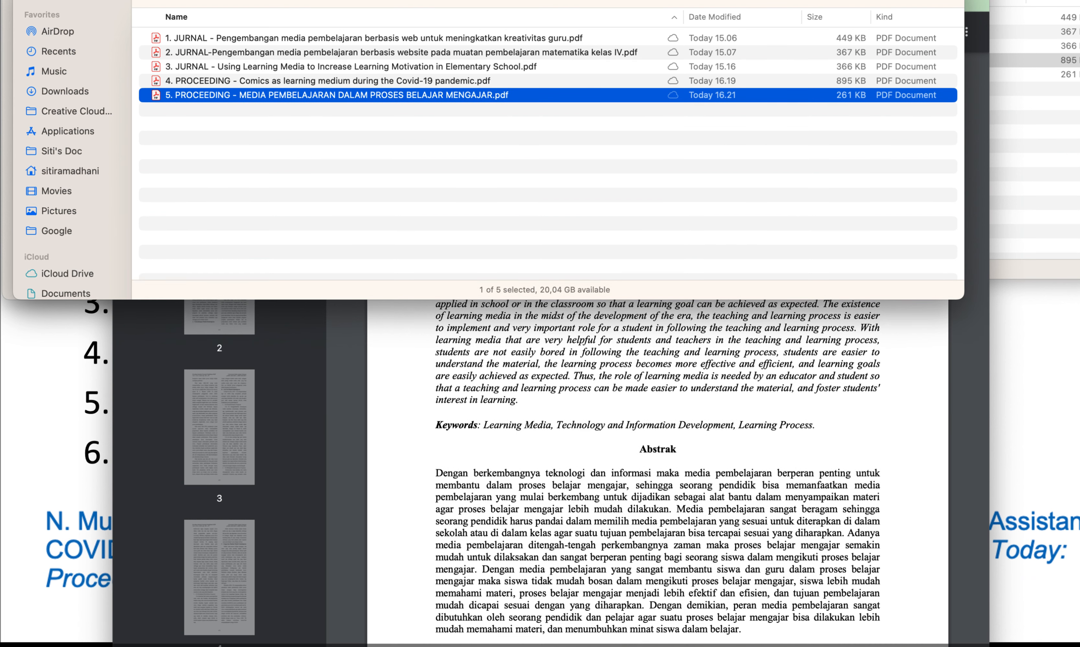
Switch to Mendeley Desktop and import "4. PROCEEDING - Comics as learning medium during the Covid-19 pandemic.pdf" into the Penelitian 1 collection
{"action": "left_click", "coordinate": [668, 633]}
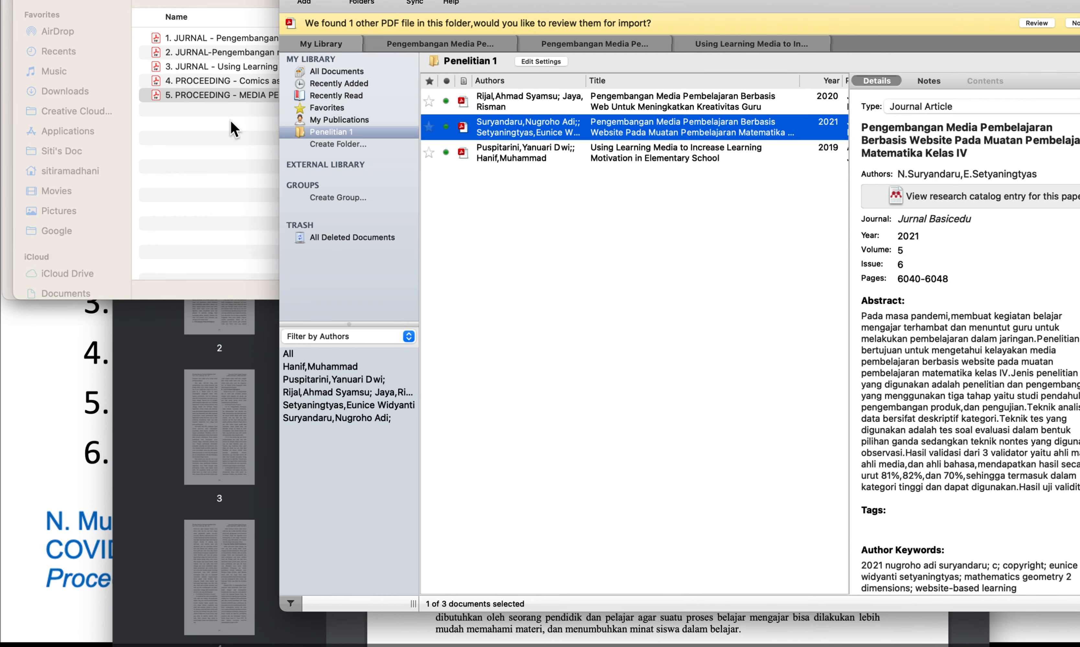
{"action": "left_click", "coordinate": [216, 94]}
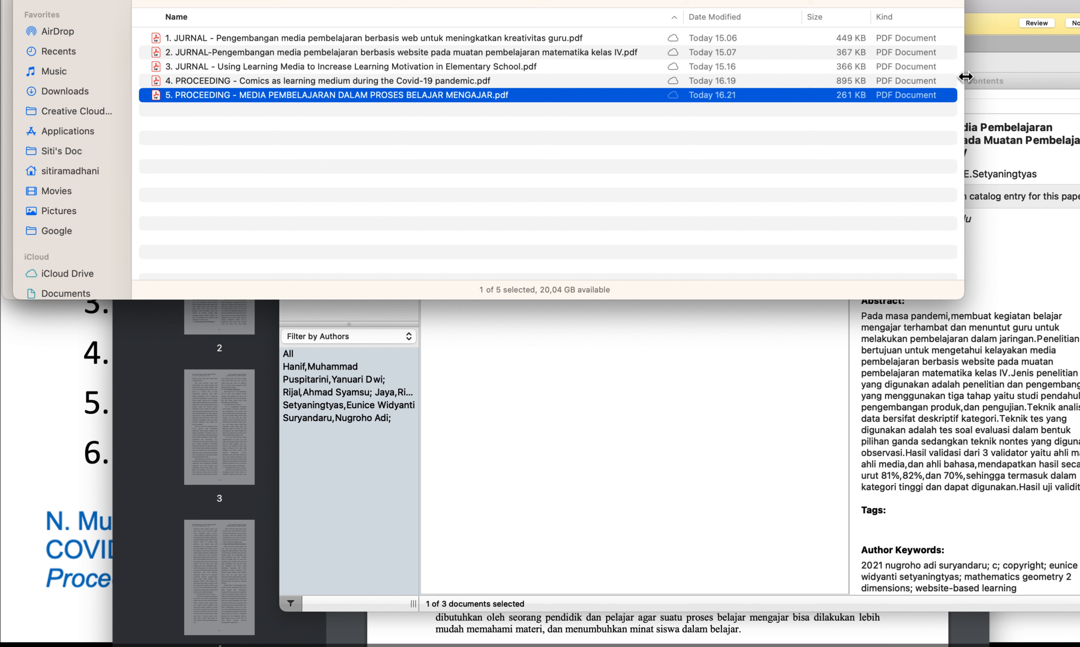
{"action": "left_click_drag", "start_coordinate": [965, 85], "coordinate": [872, 66]}
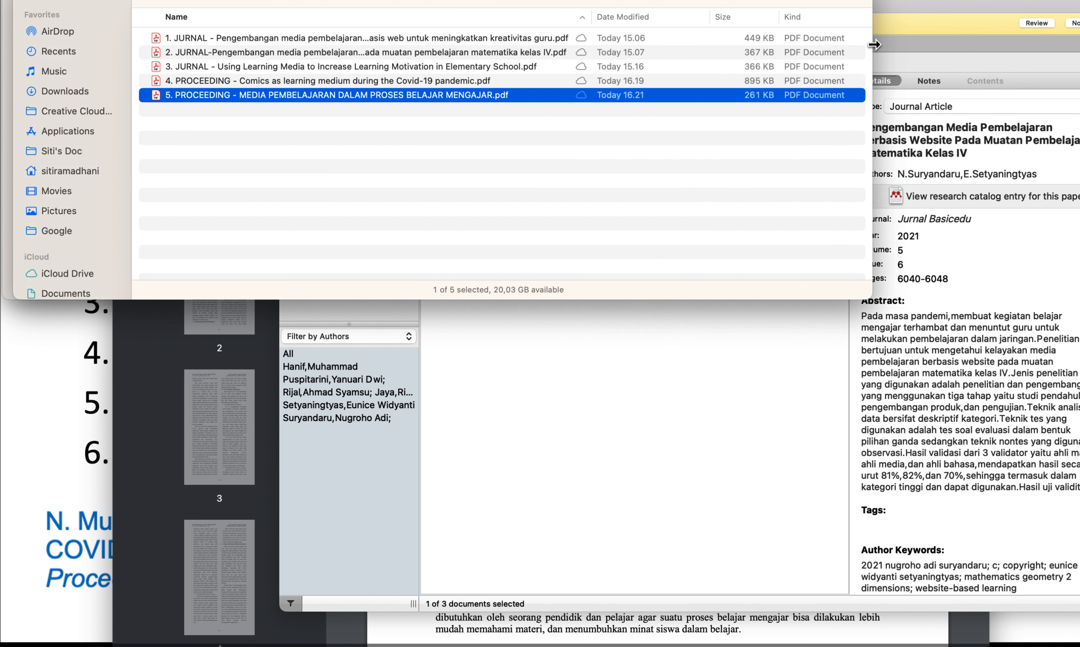
{"action": "left_click", "coordinate": [284, 82]}
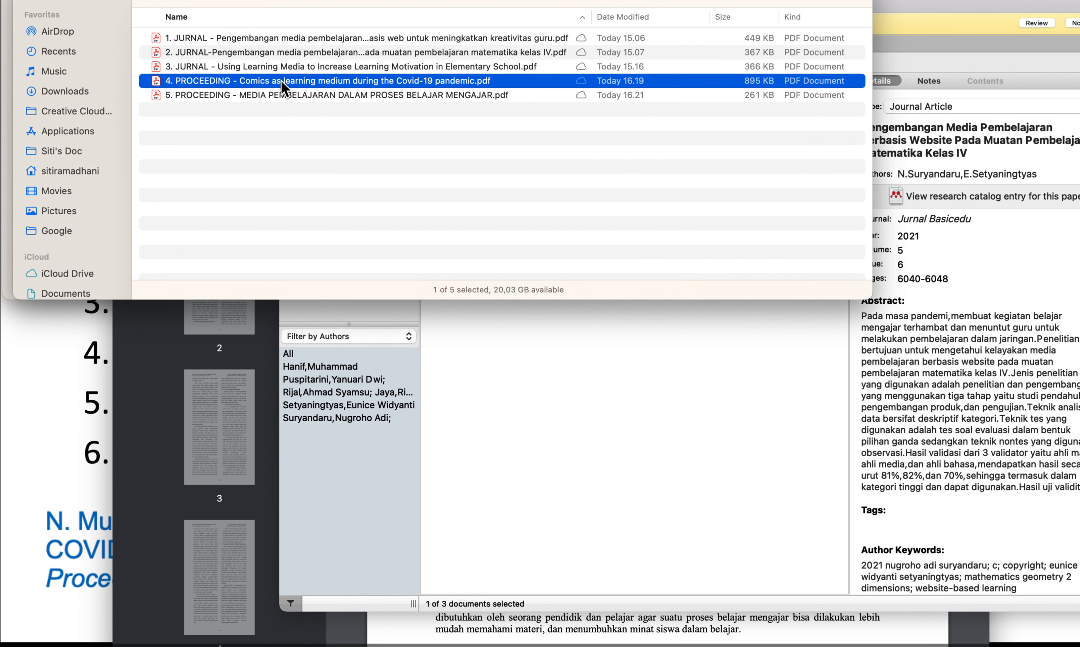
{"action": "left_click_drag", "start_coordinate": [284, 84], "coordinate": [580, 389]}
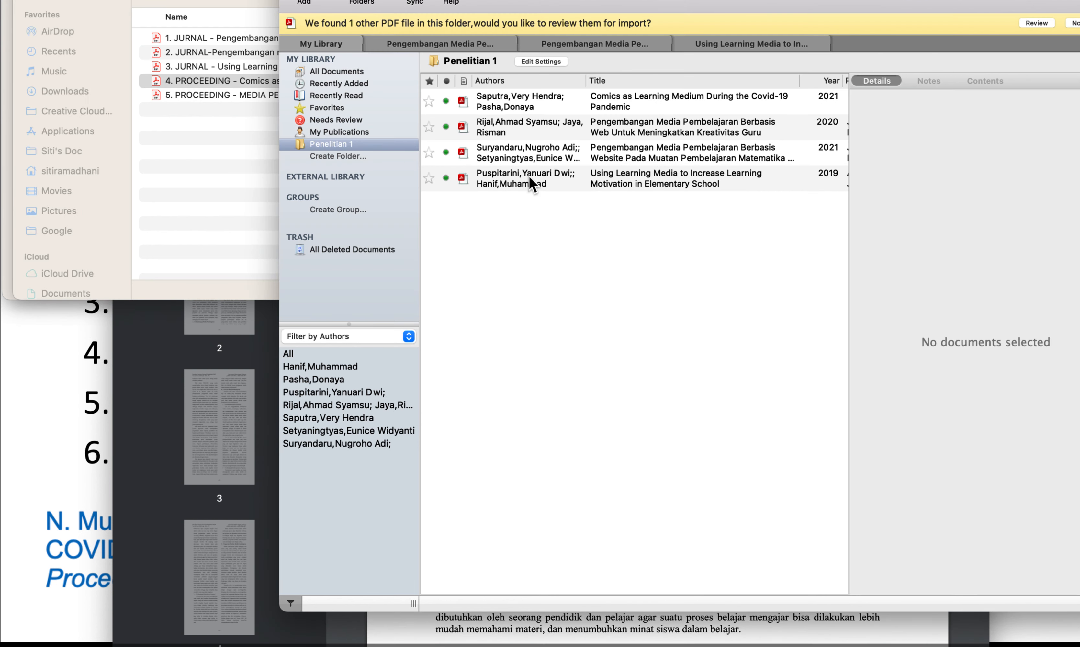
Open the "Comics as Learning Medium During the Covid-19 Pandemic" entry and set its document type to Conference Proceedings
{"action": "double_click", "coordinate": [518, 97]}
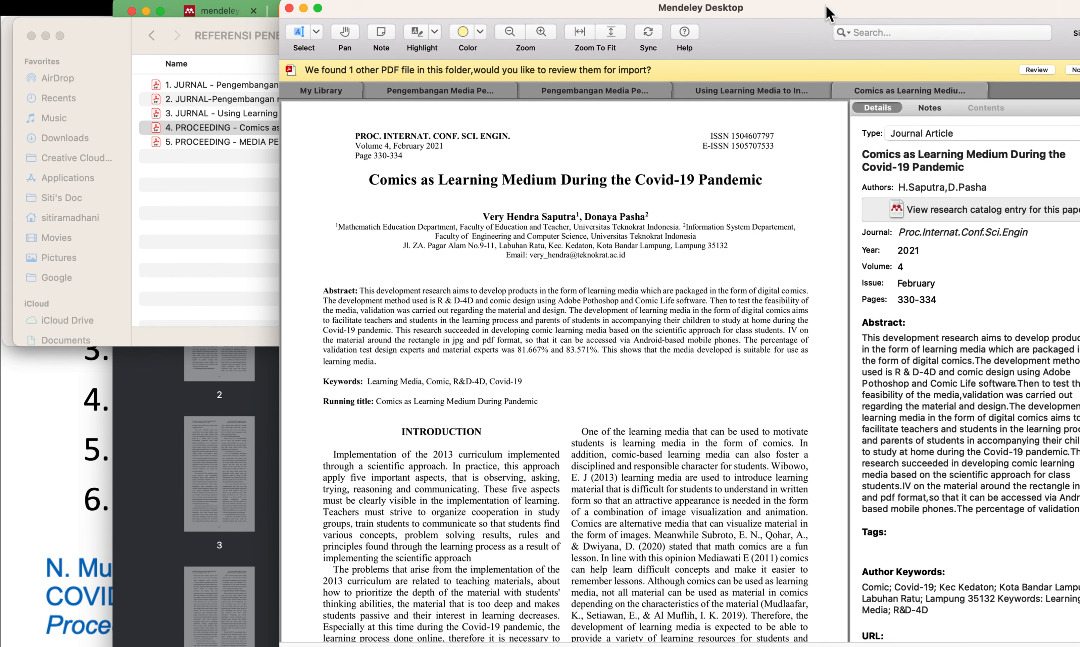
{"action": "left_click_drag", "start_coordinate": [825, 6], "coordinate": [720, 5]}
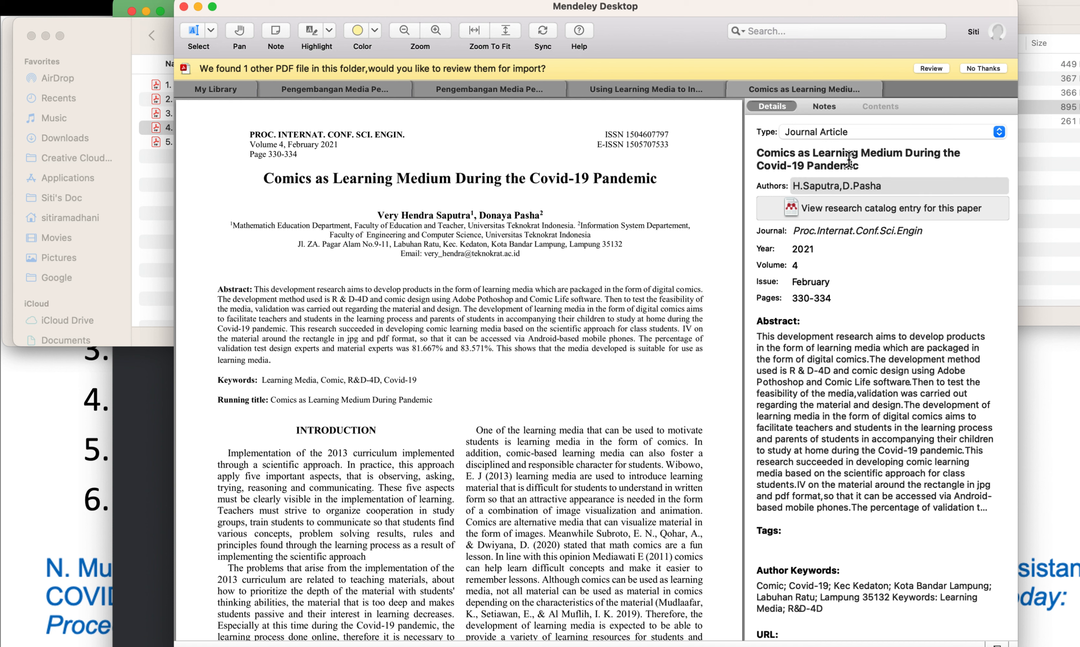
{"action": "left_click", "coordinate": [840, 133]}
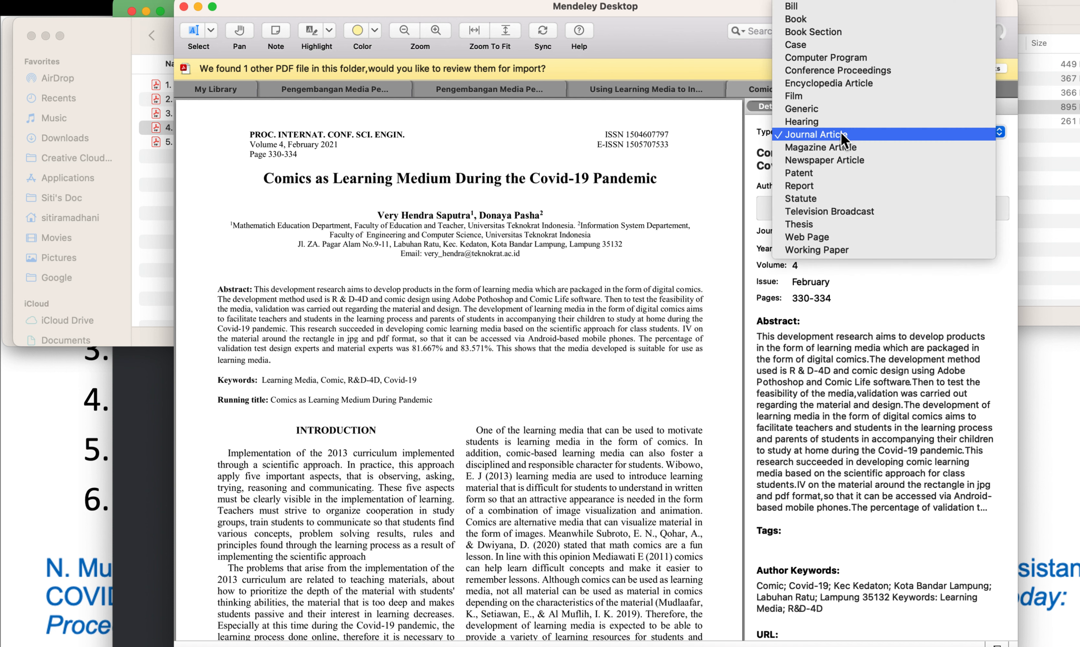
{"action": "left_click", "coordinate": [839, 133]}
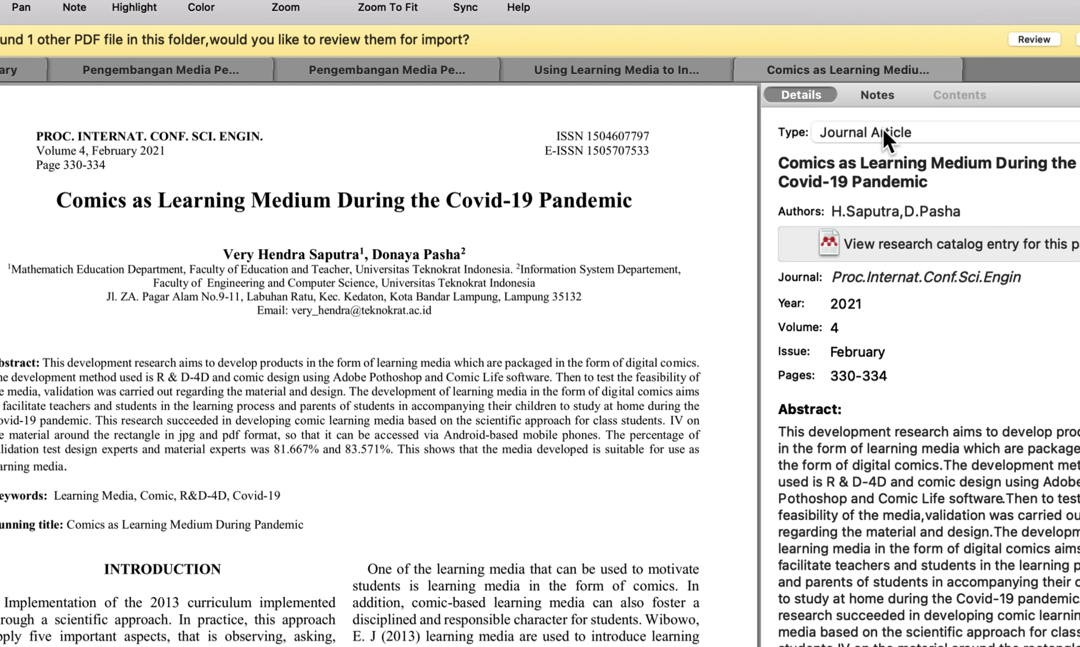
{"action": "left_click", "coordinate": [883, 132]}
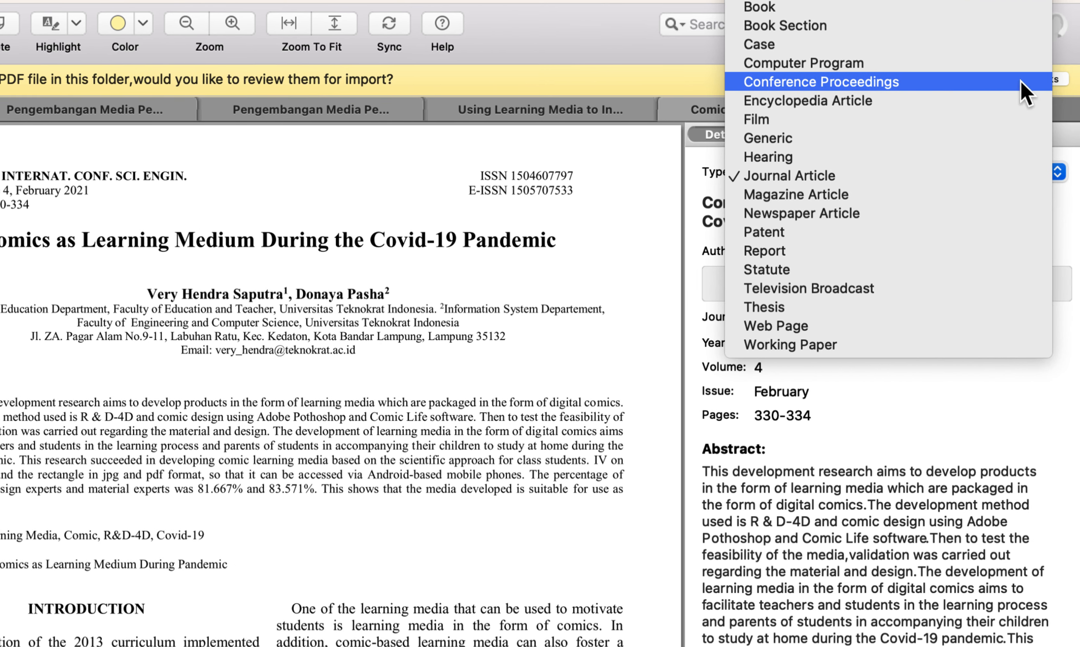
{"action": "left_click", "coordinate": [894, 83]}
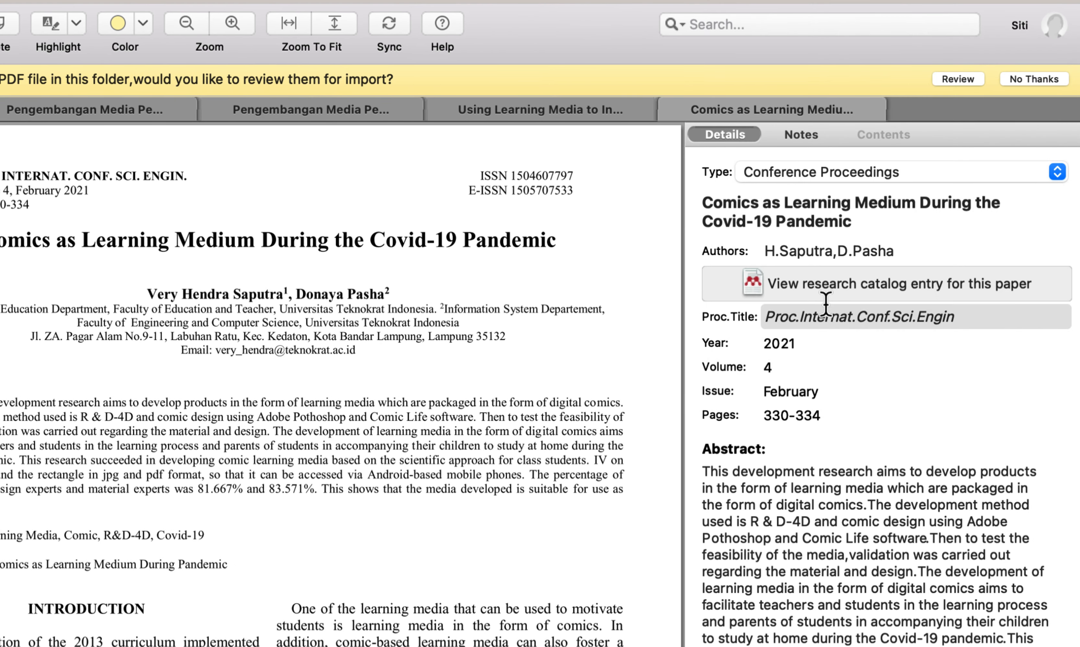
{"action": "scroll", "coordinate": [825, 302], "scroll_direction": "down", "scroll_amount": 1}
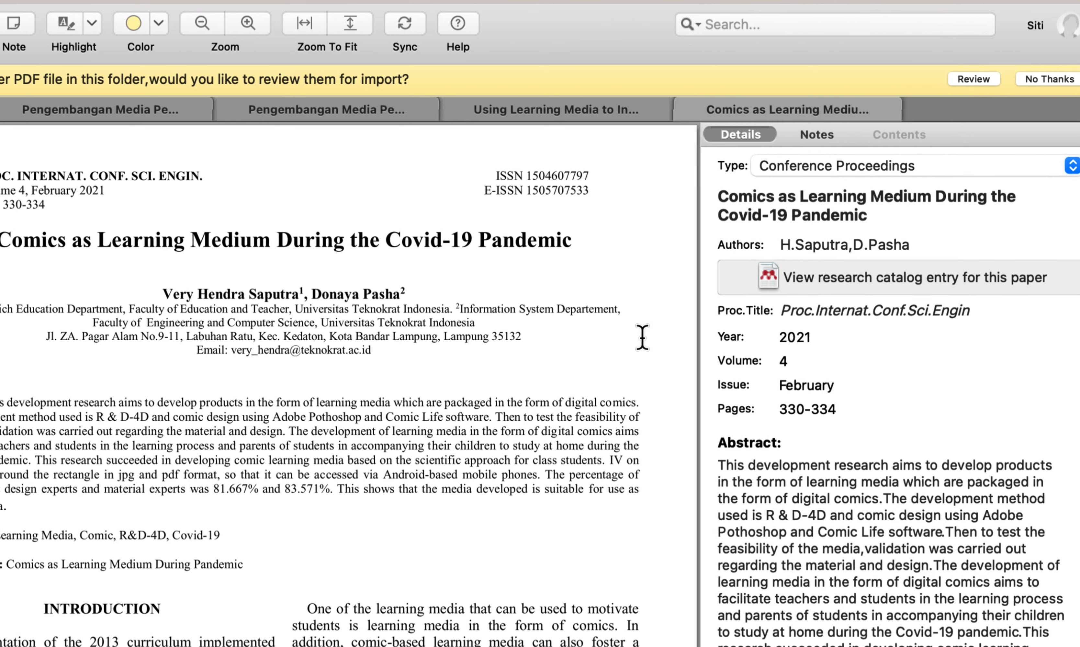
Append the first author's missing given name and a semicolon to that author's line in the paper's details
{"action": "left_click", "coordinate": [832, 244]}
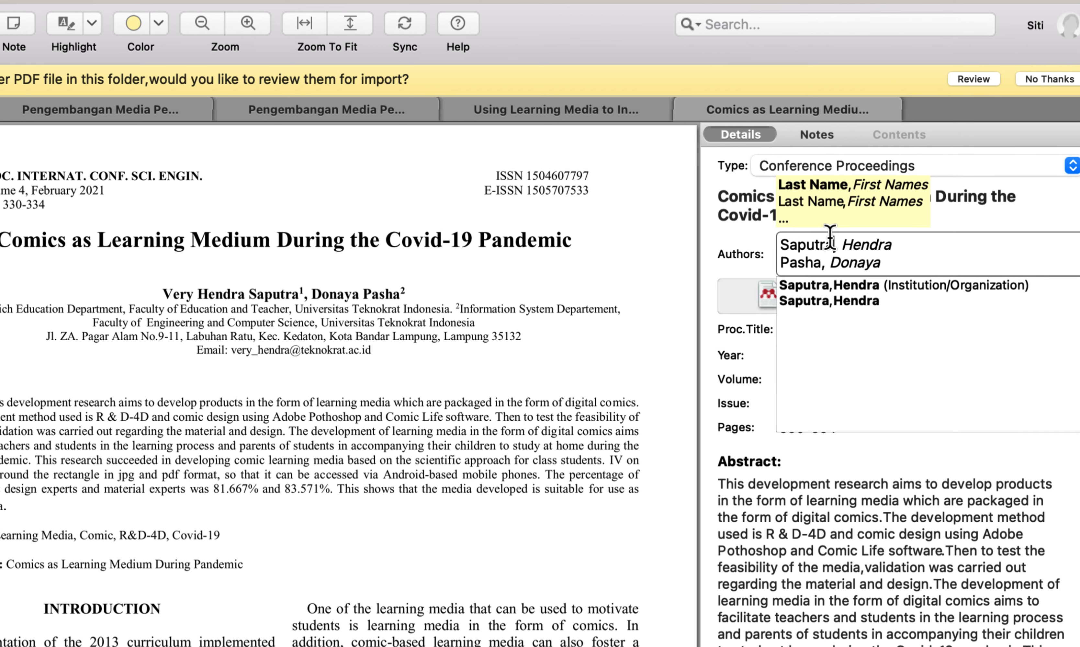
{"action": "left_click", "coordinate": [897, 245]}
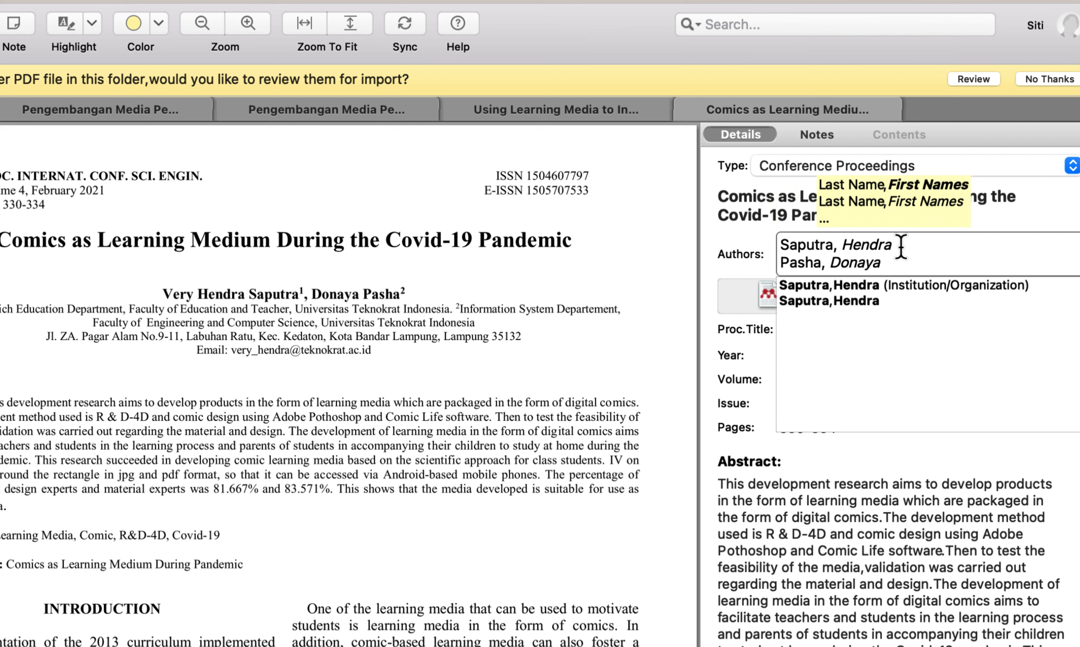
{"action": "left_click", "coordinate": [782, 244]}
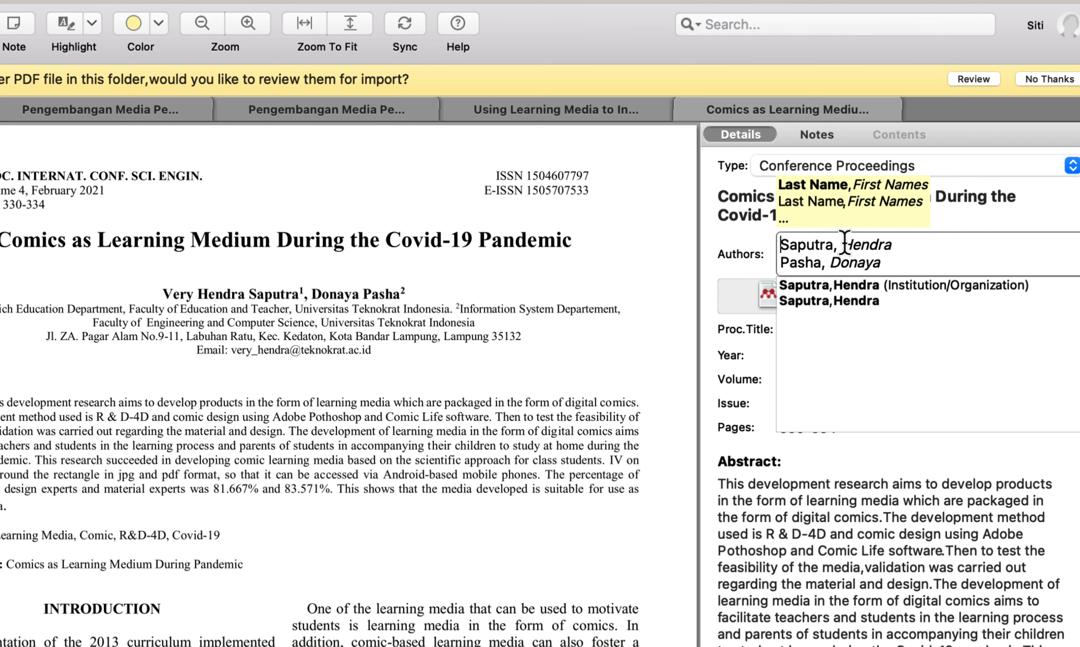
{"action": "left_click", "coordinate": [920, 249]}
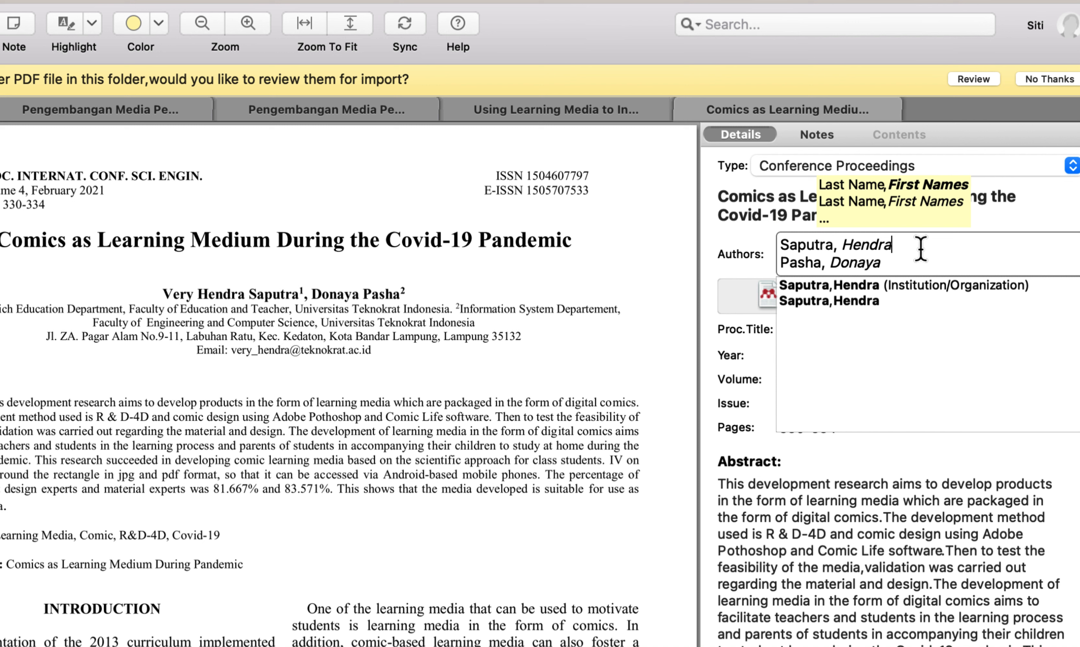
{"action": "type", "text": "VERY"}
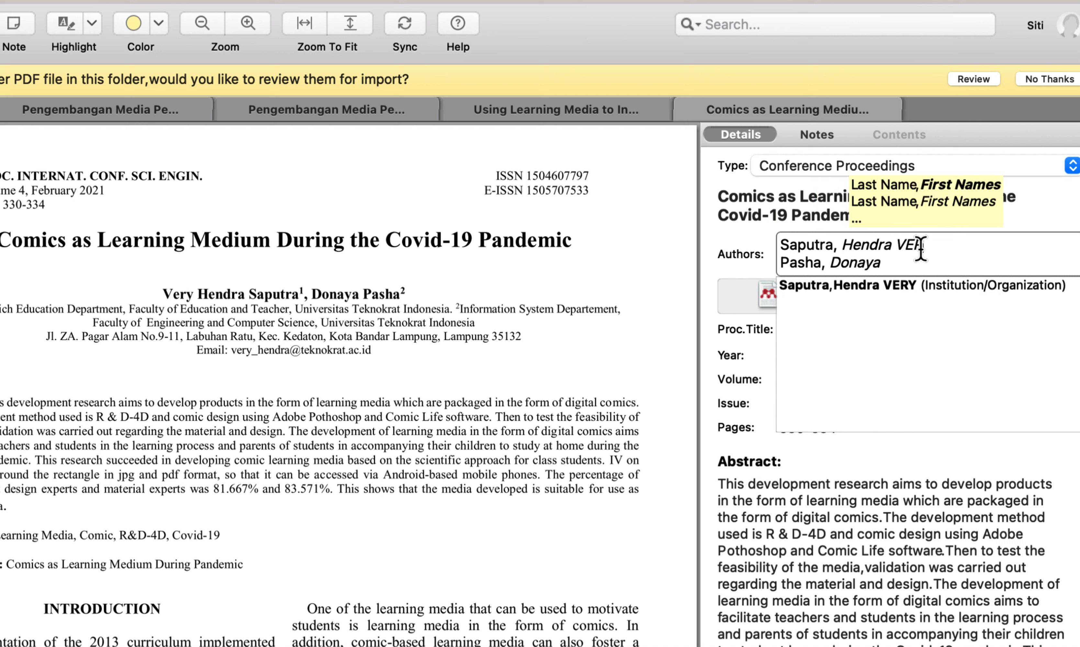
{"action": "key", "text": "BackSpace"}
{"action": "key", "text": "BackSpace"}
{"action": "key", "text": "BackSpace"}
{"action": "type", "text": "ERY"}
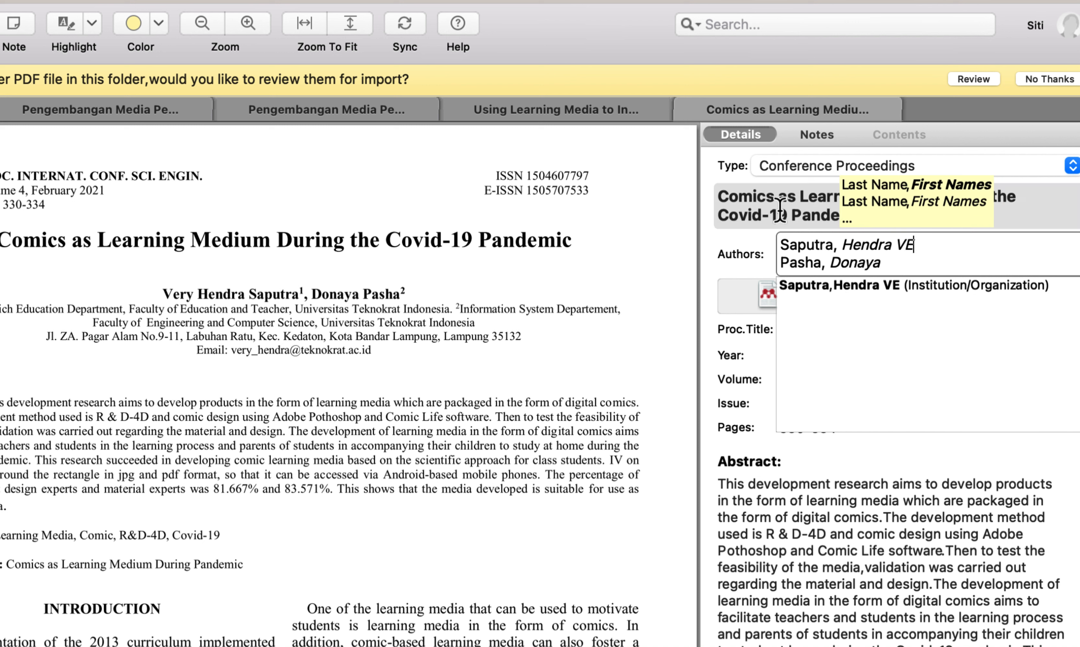
{"action": "key", "text": "BackSpace"}
{"action": "key", "text": "BackSpace"}
{"action": "key", "text": "BackSpace"}
{"action": "type", "text": "e"}
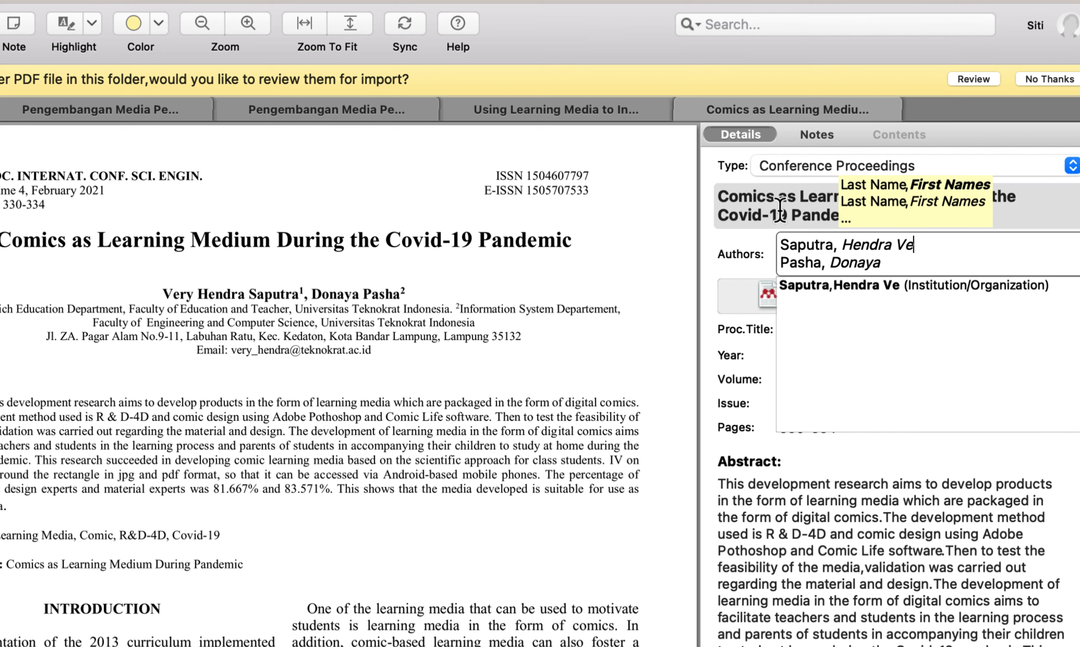
{"action": "type", "text": "ry;"}
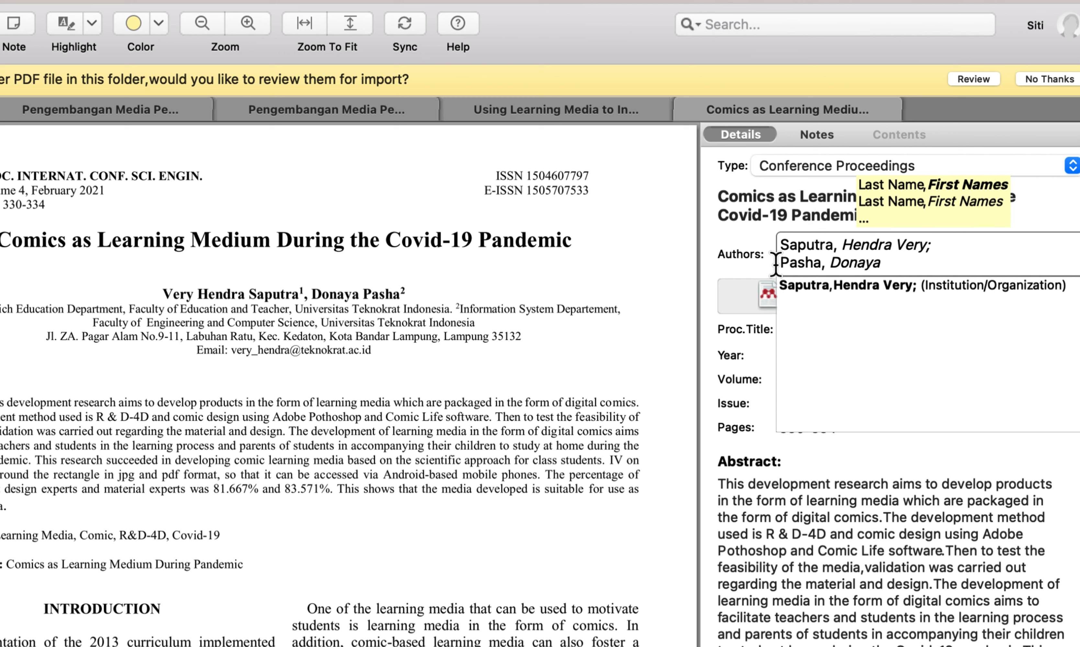
{"action": "left_click", "coordinate": [889, 263]}
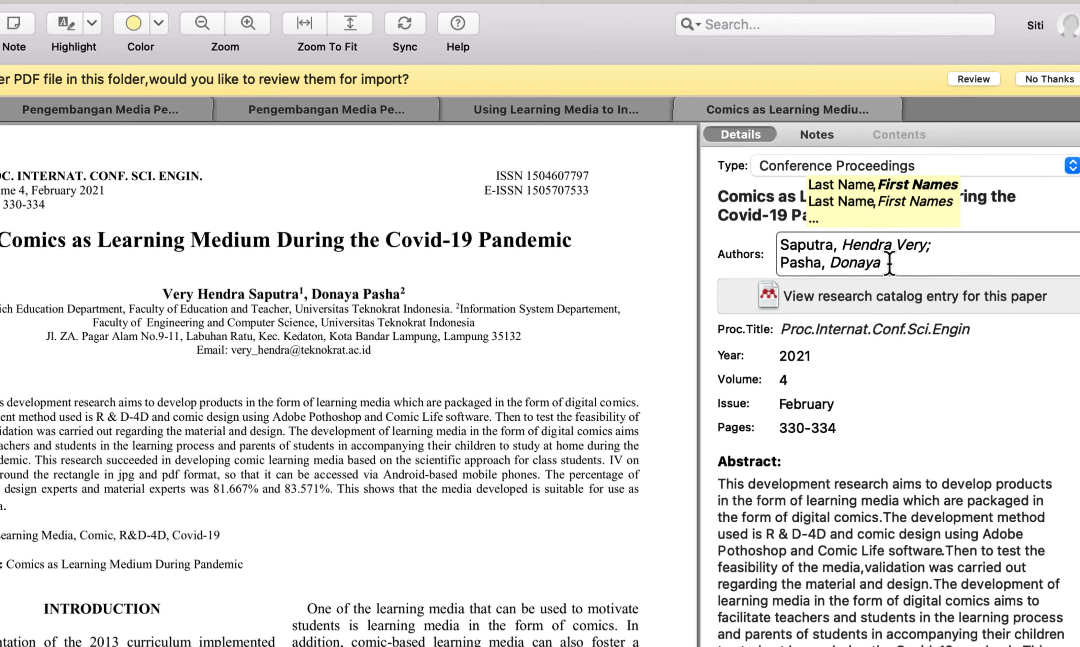
{"action": "key", "text": "Return"}
Expand the abbreviation "Proc." to "Proceeding" in the paper's proceedings title
{"action": "left_click", "coordinate": [835, 312]}
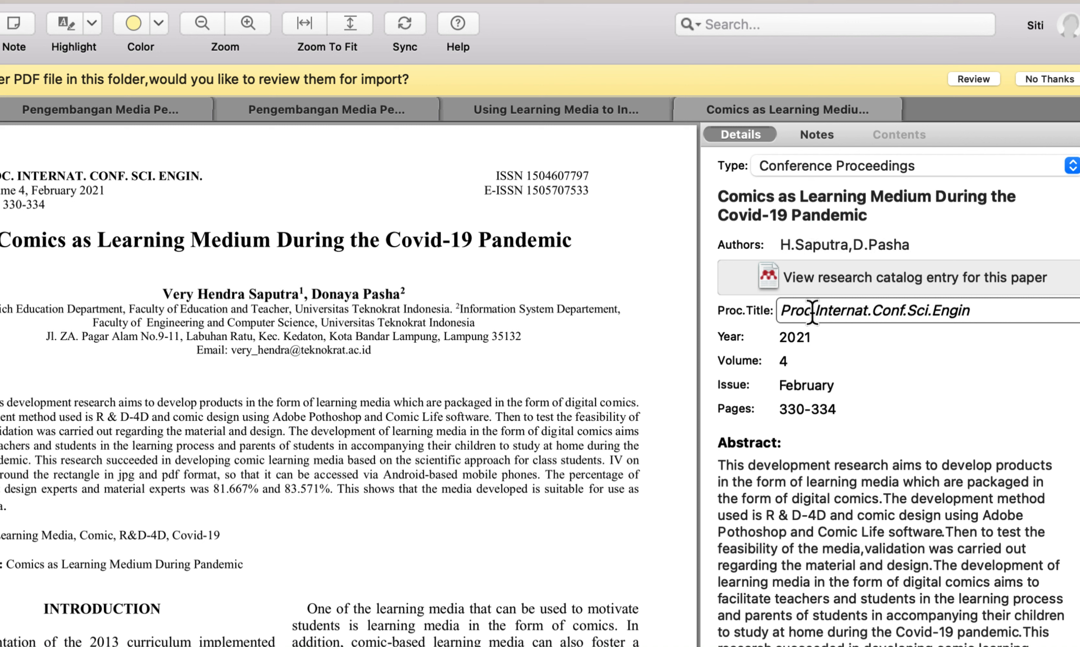
{"action": "left_click", "coordinate": [812, 312]}
{"action": "type", "text": "ee"}
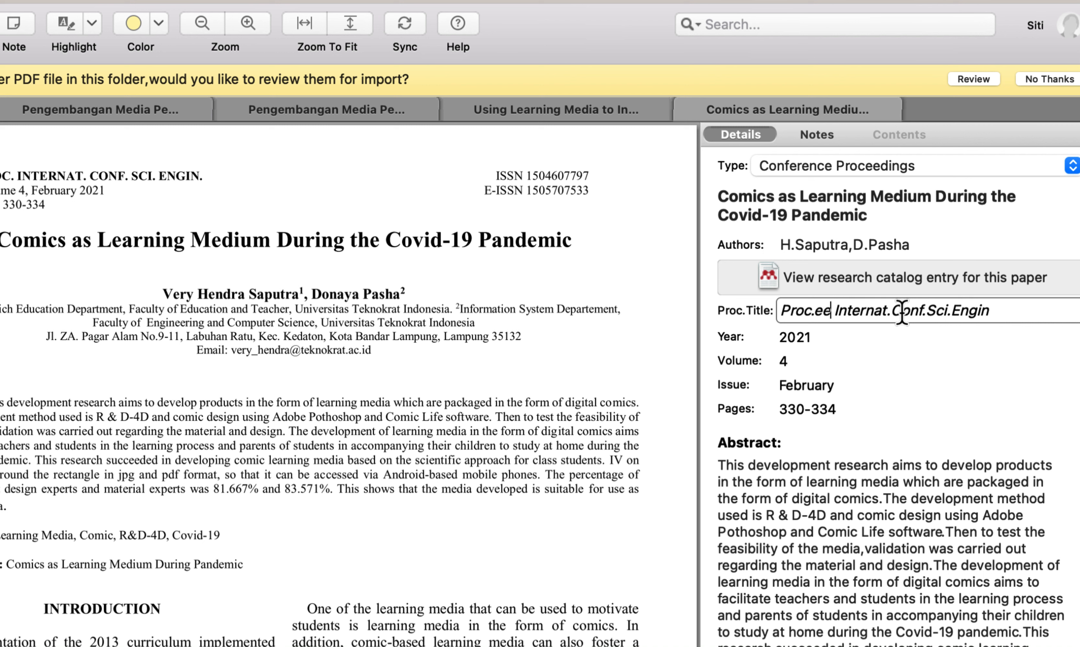
{"action": "key", "text": "BackSpace"}
{"action": "key", "text": "BackSpace"}
{"action": "key", "text": "BackSpace"}
{"action": "type", "text": "eedi"}
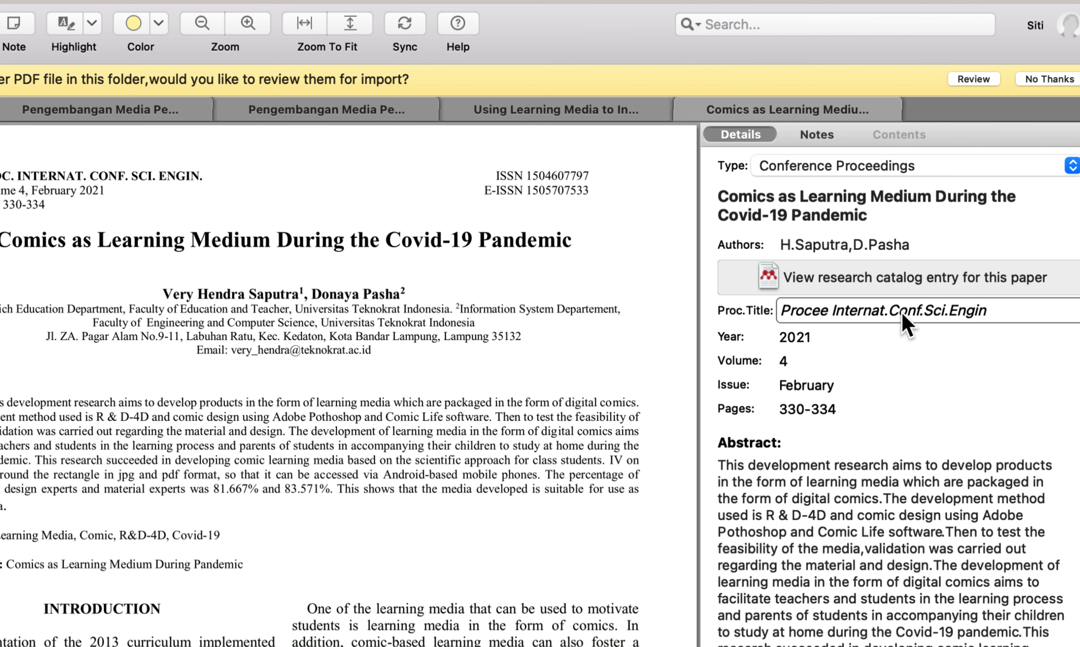
{"action": "type", "text": "ng"}
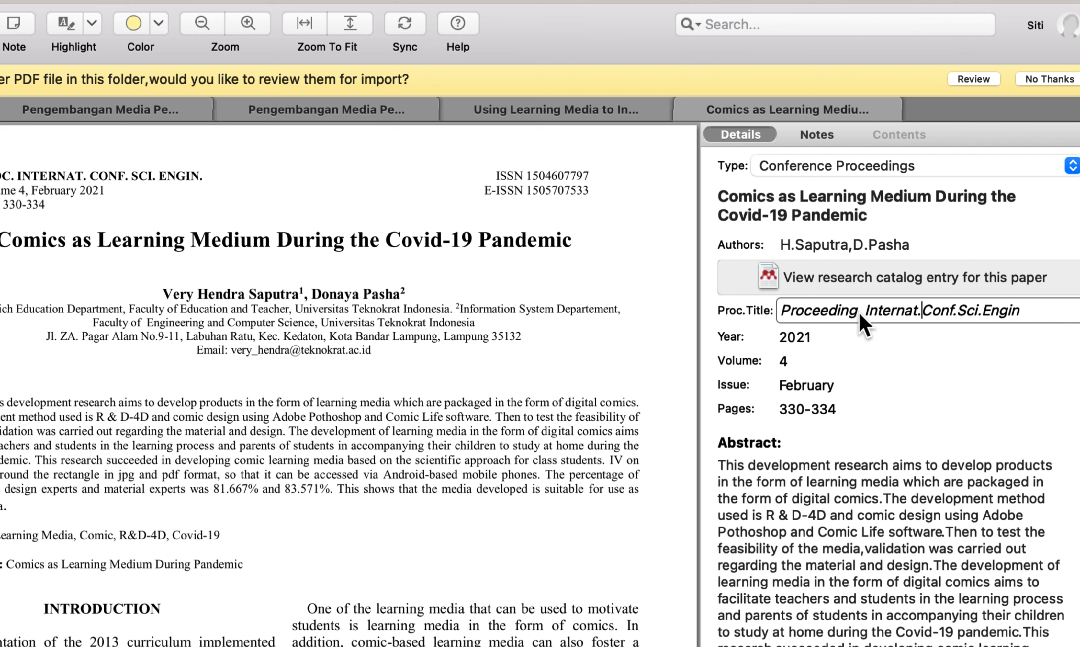
{"action": "left_click", "coordinate": [868, 311]}
{"action": "key", "text": "BackSpace"}
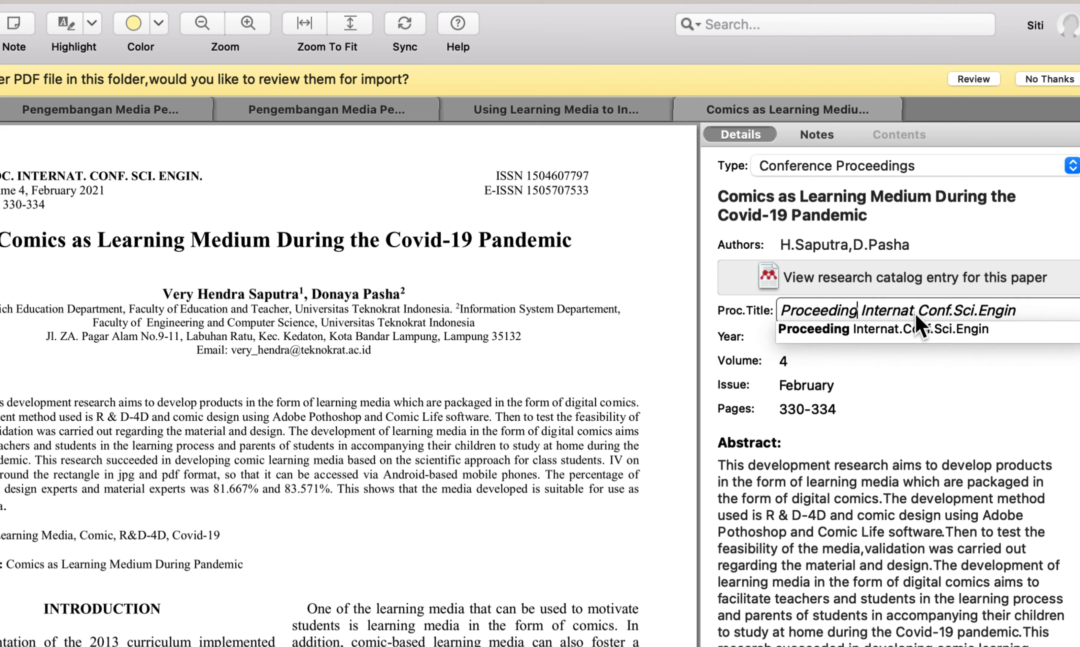
{"action": "key", "text": "Escape"}
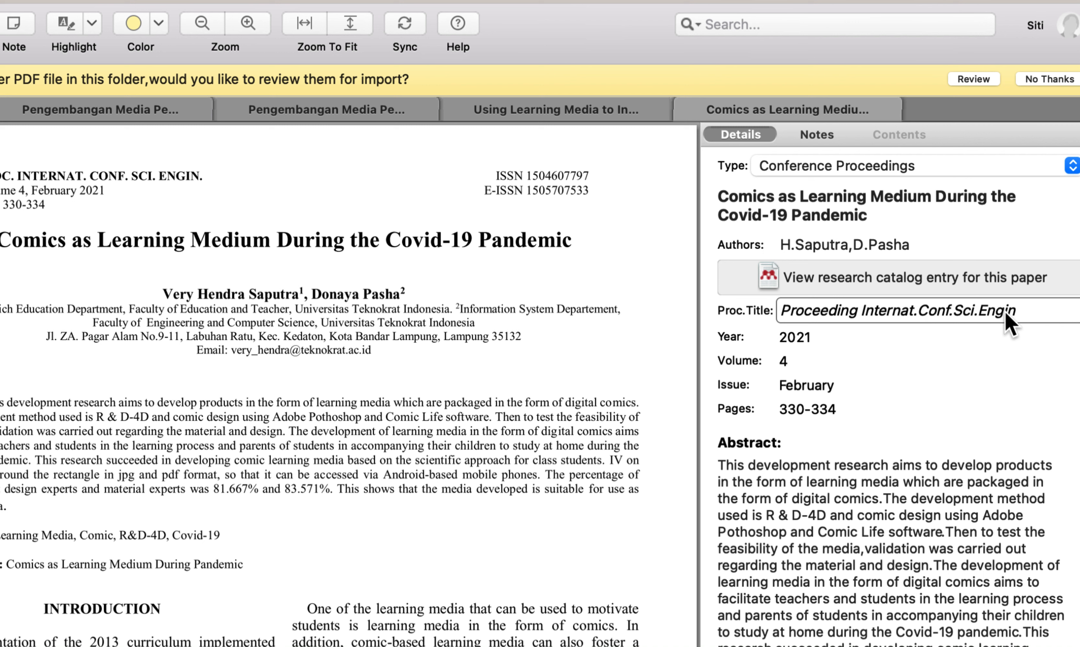
Expand "Conf." to "Conference" in the proceedings title
{"action": "left_click", "coordinate": [942, 310]}
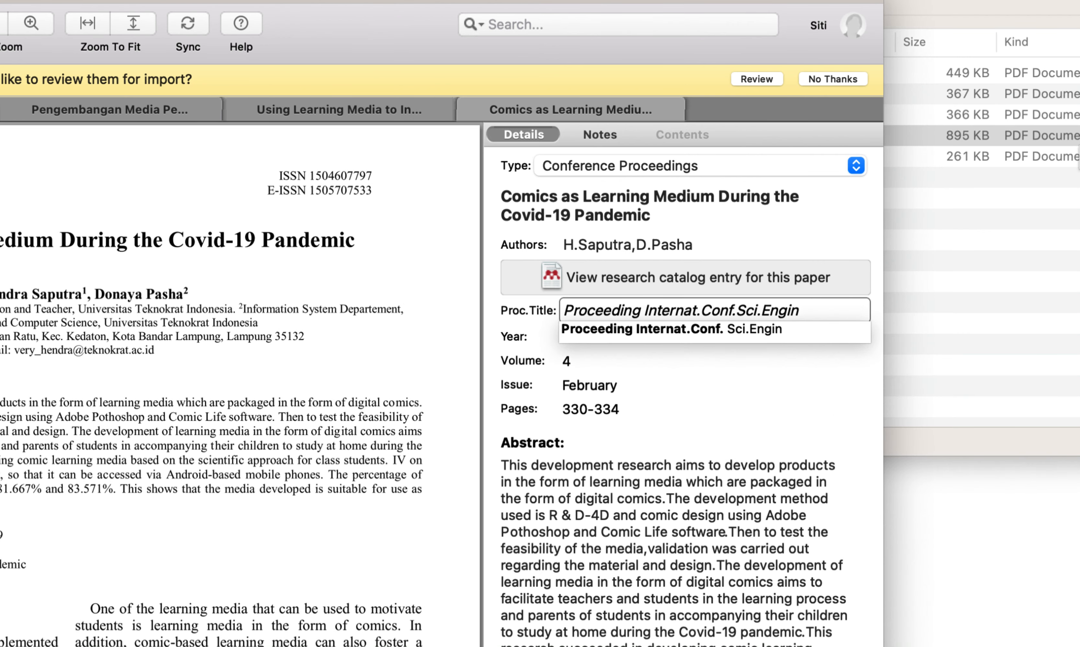
{"action": "key", "text": "BackSpace"}
{"action": "key", "text": "BackSpace"}
{"action": "key", "text": "BackSpace"}
{"action": "type", "text": "eren"}
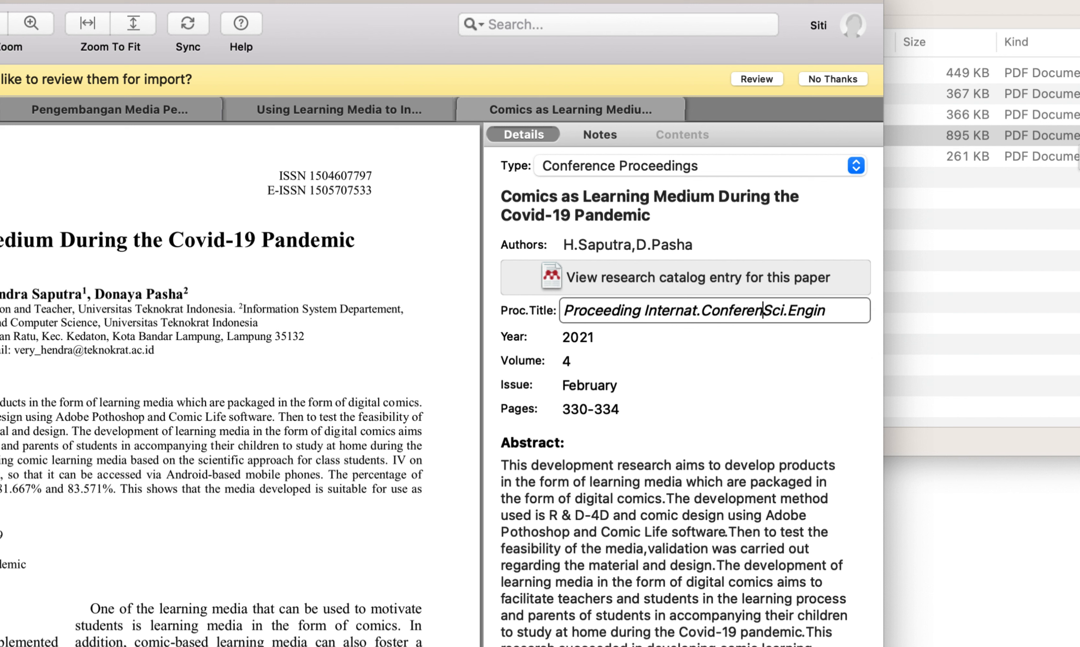
{"action": "type", "text": "ce"}
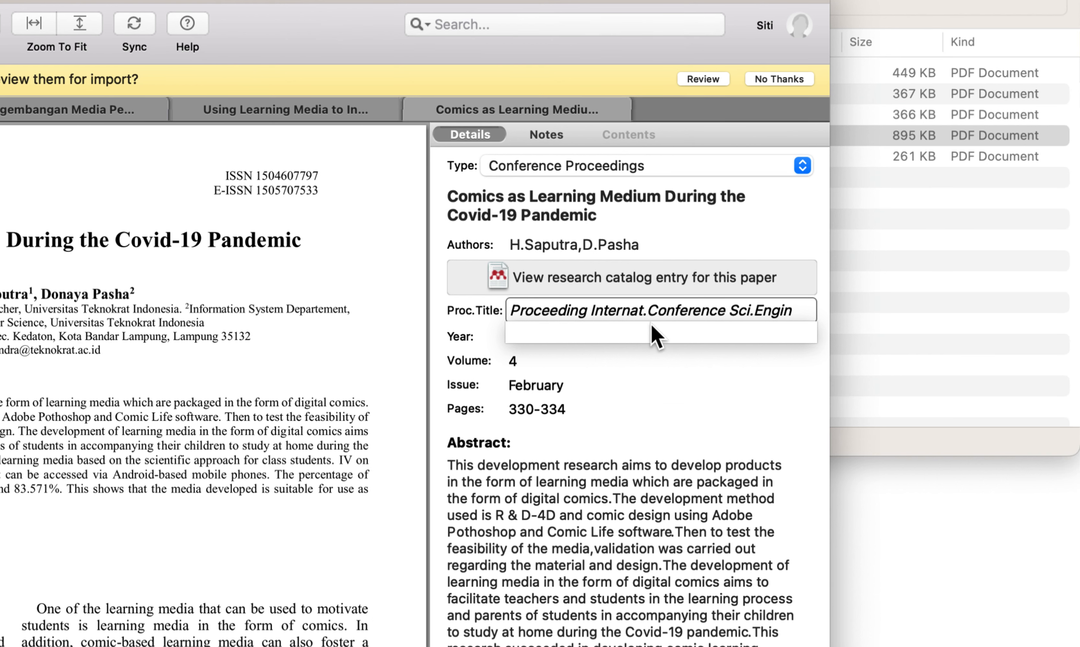
Remove the period after "Internat" and expand "Sci.Engin" so the proceedings title reads "Proceeding Internat Conference Science and Engineering"
{"action": "key", "text": "BackSpace"}
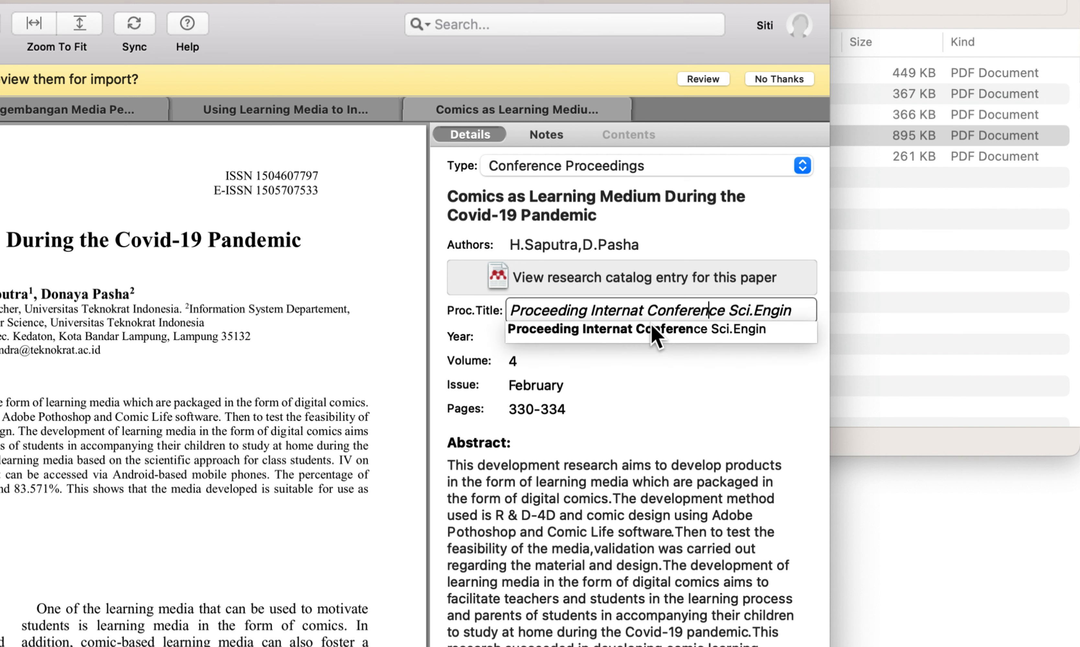
{"action": "key", "text": "Right"}
{"action": "key", "text": "Right"}
{"action": "key", "text": "Right"}
{"action": "key", "text": "Right"}
{"action": "key", "text": "Right"}
{"action": "key", "text": "Right"}
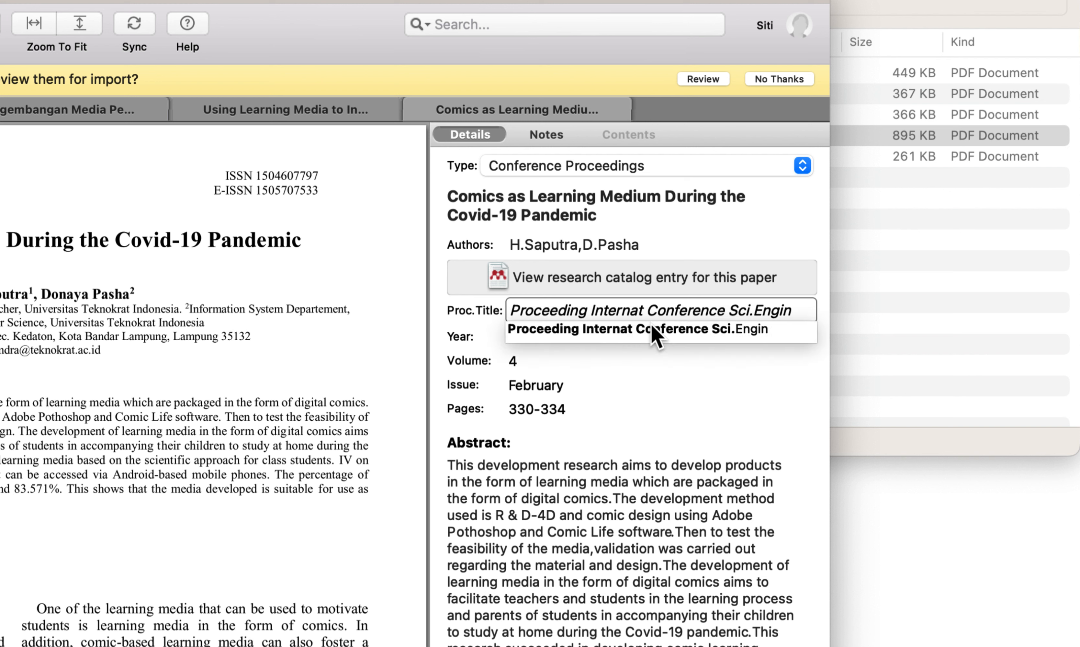
{"action": "key", "text": "Delete"}
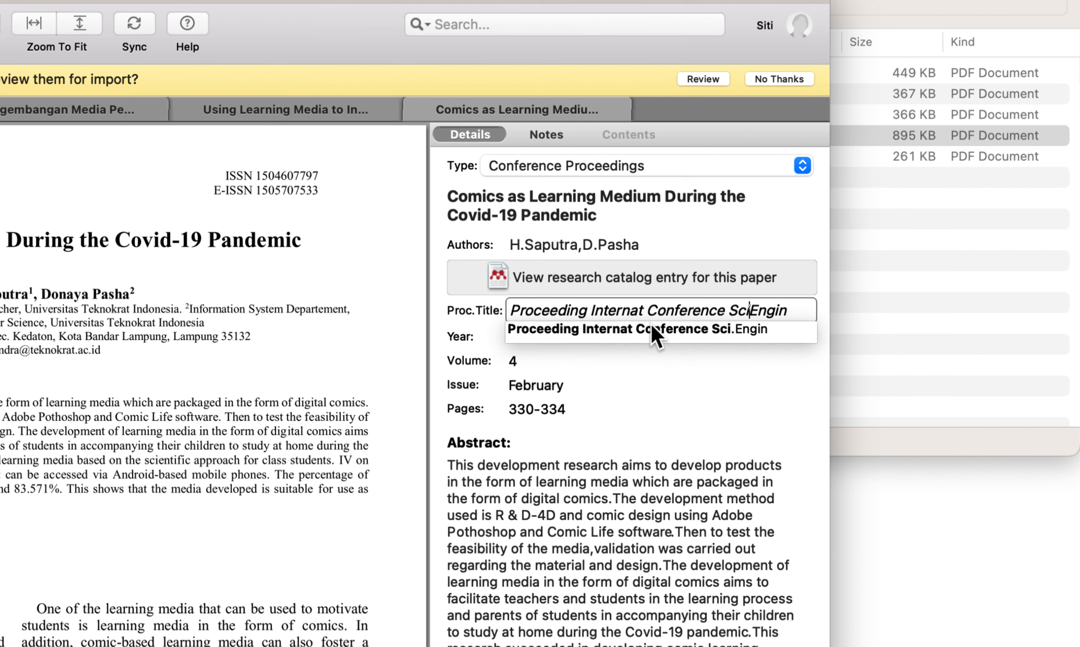
{"action": "type", "text": "ence a"}
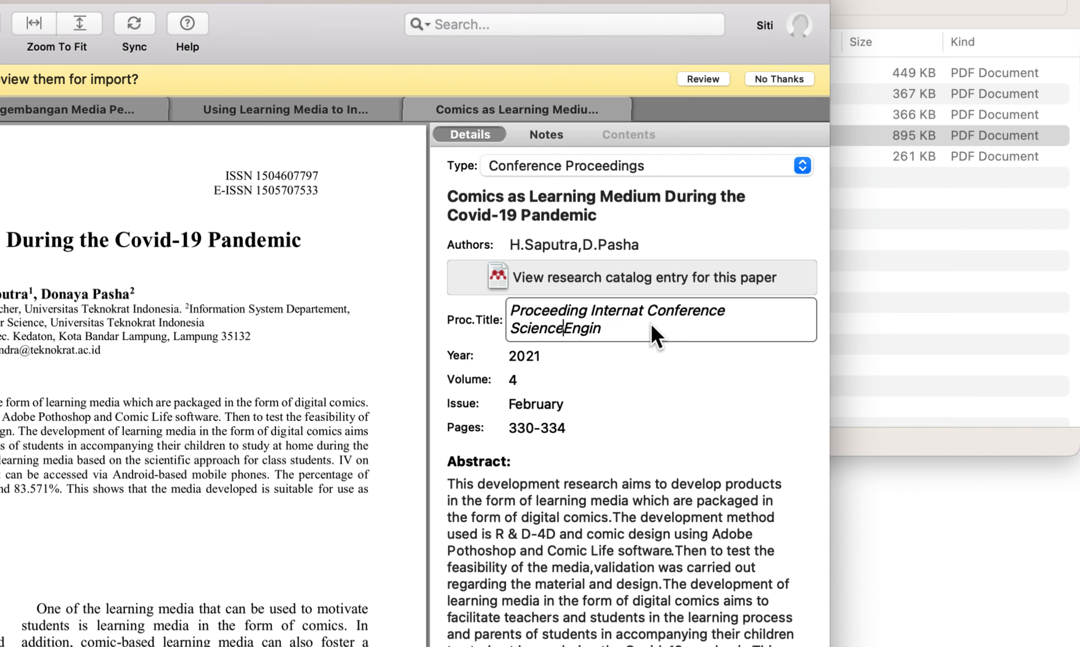
{"action": "type", "text": "nd"}
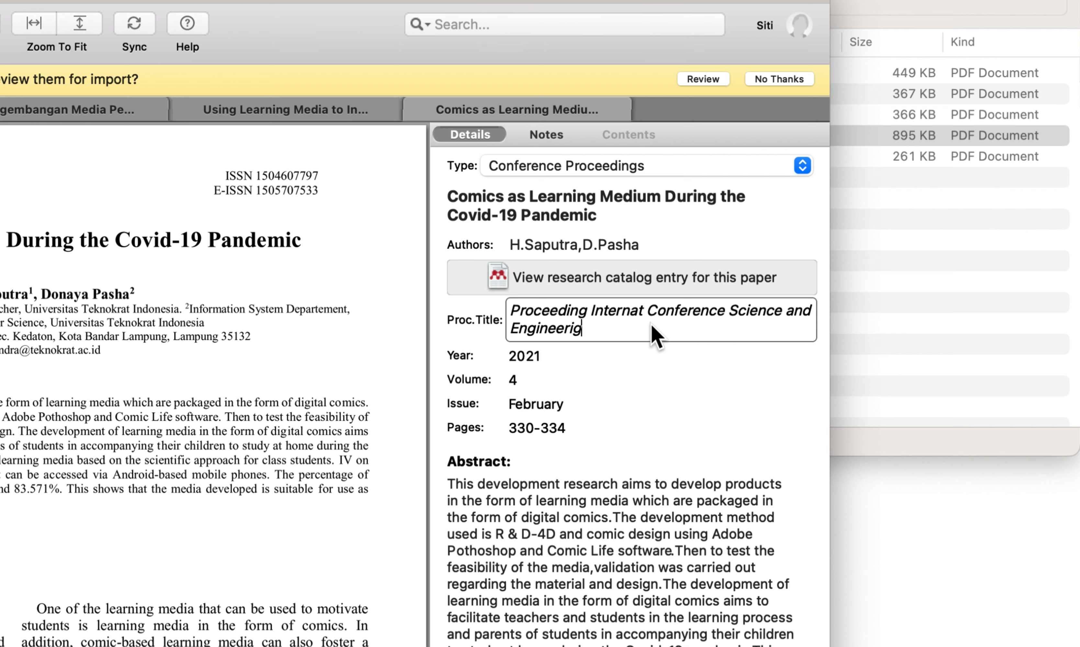
Check the entry's year, volume, issue and pages against the header of the paper's first page
{"action": "left_click", "coordinate": [581, 357]}
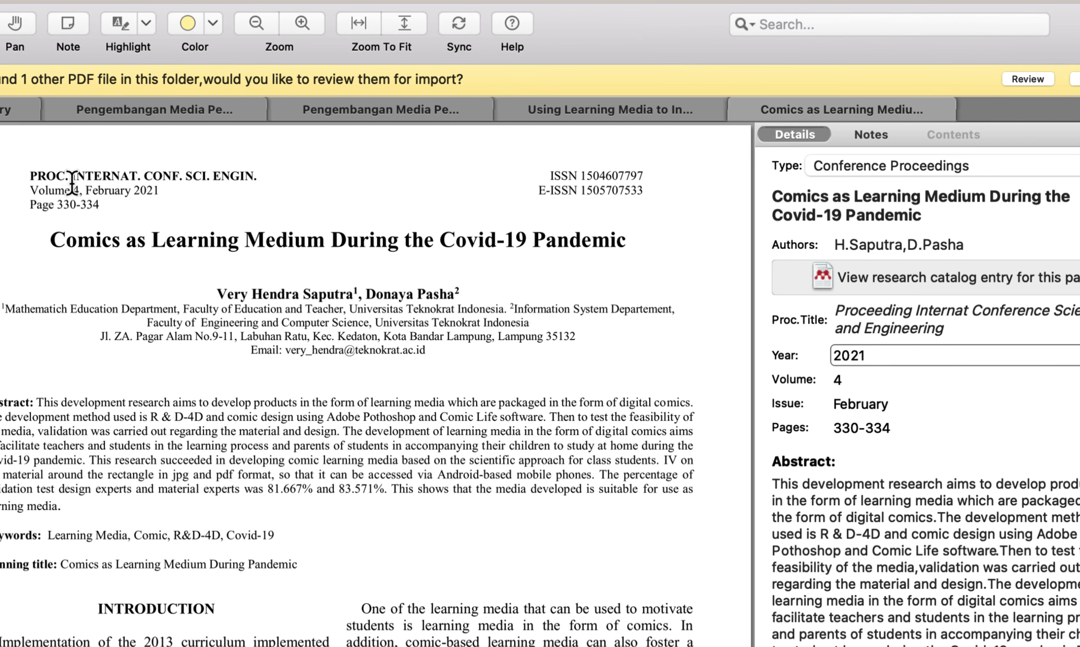
{"action": "left_click", "coordinate": [863, 380]}
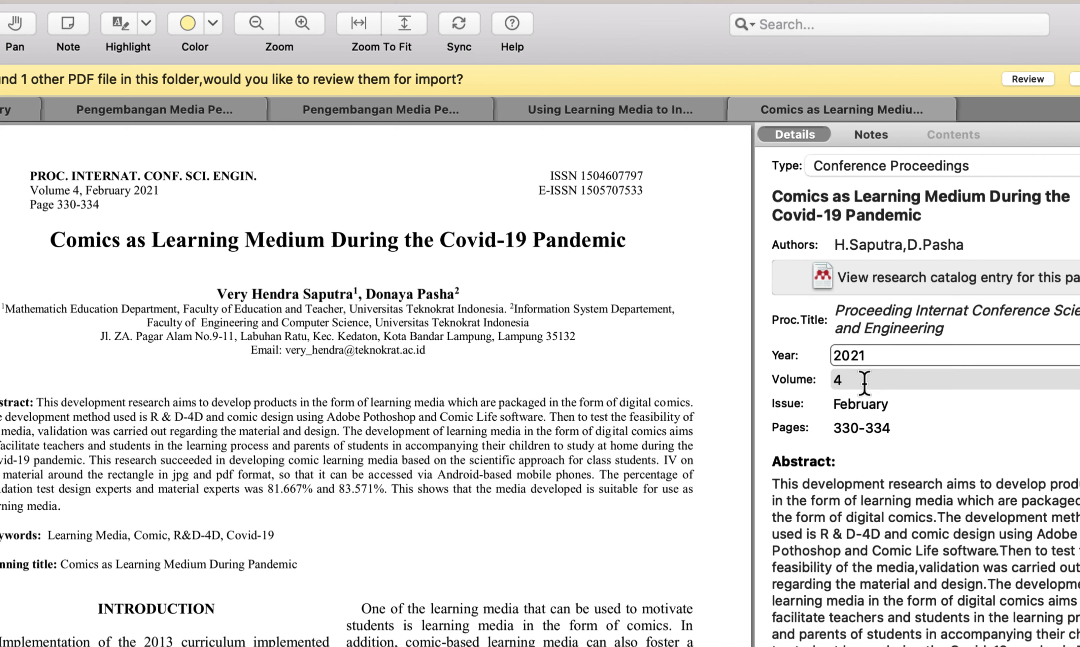
{"action": "left_click", "coordinate": [899, 401]}
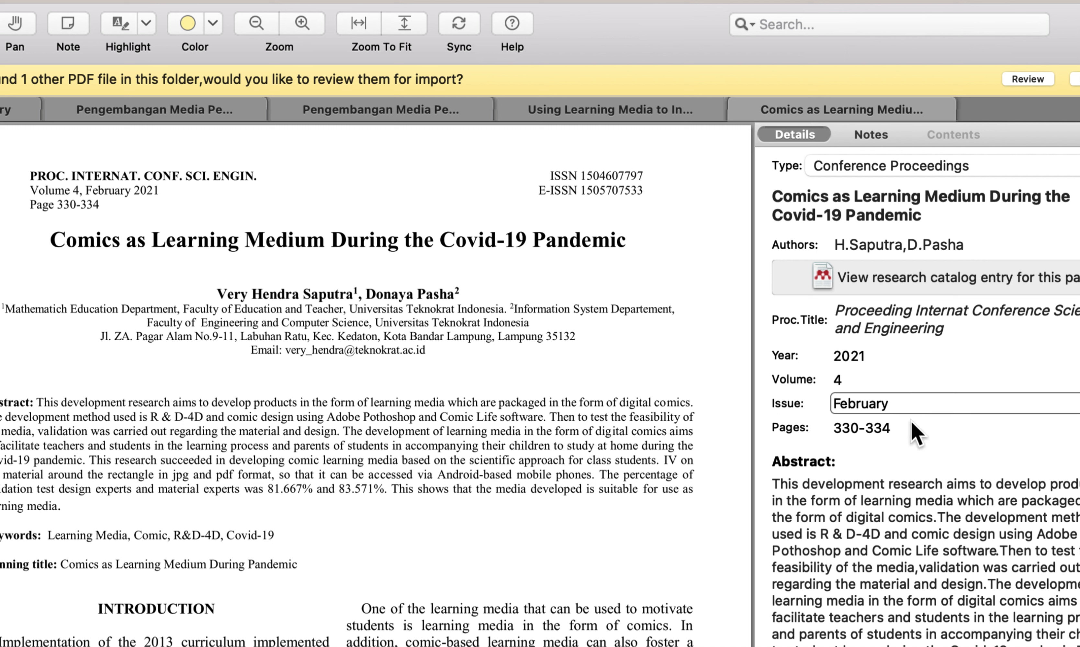
{"action": "left_click", "coordinate": [901, 427]}
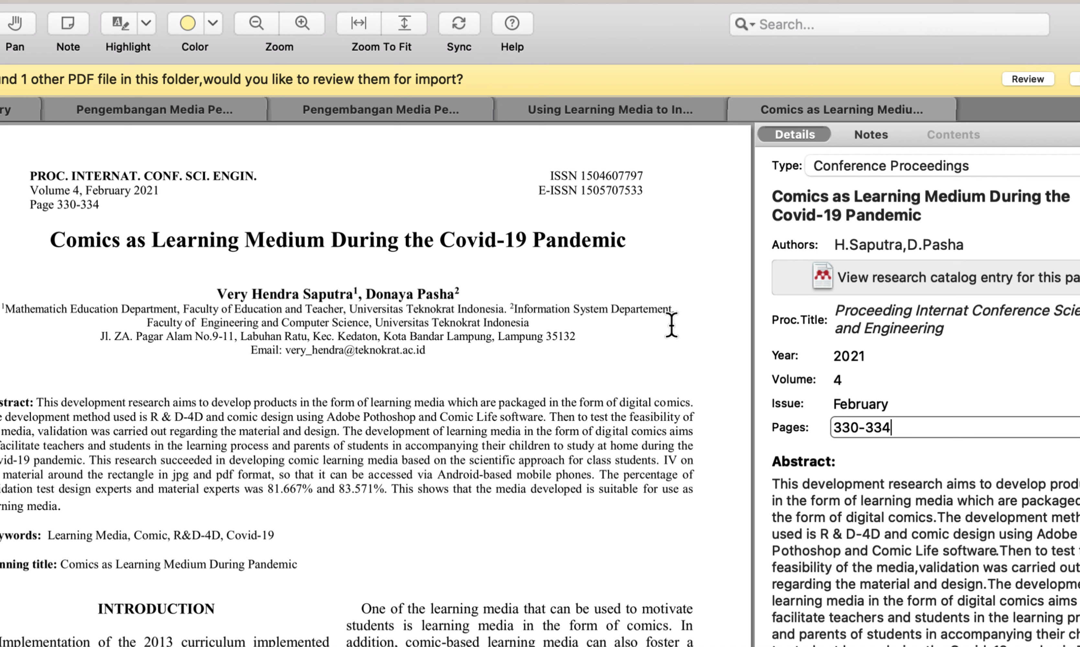
{"action": "left_click", "coordinate": [662, 314]}
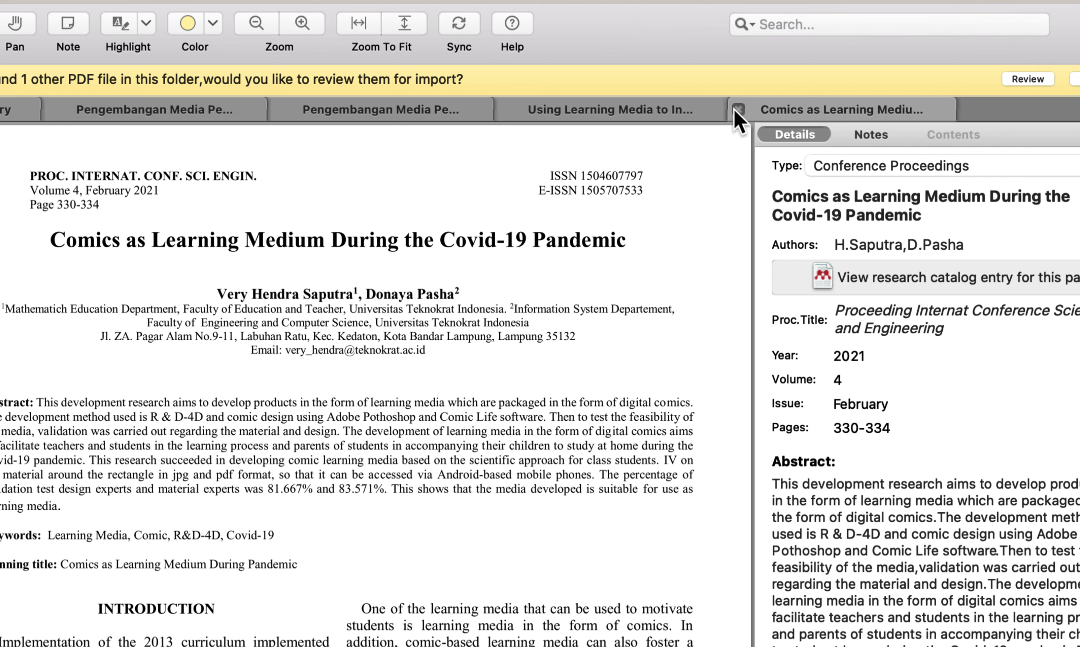
Close all the open papers to return to the Penelitian 1 folder's document list
{"action": "left_click", "coordinate": [737, 110]}
{"action": "left_click", "coordinate": [506, 110]}
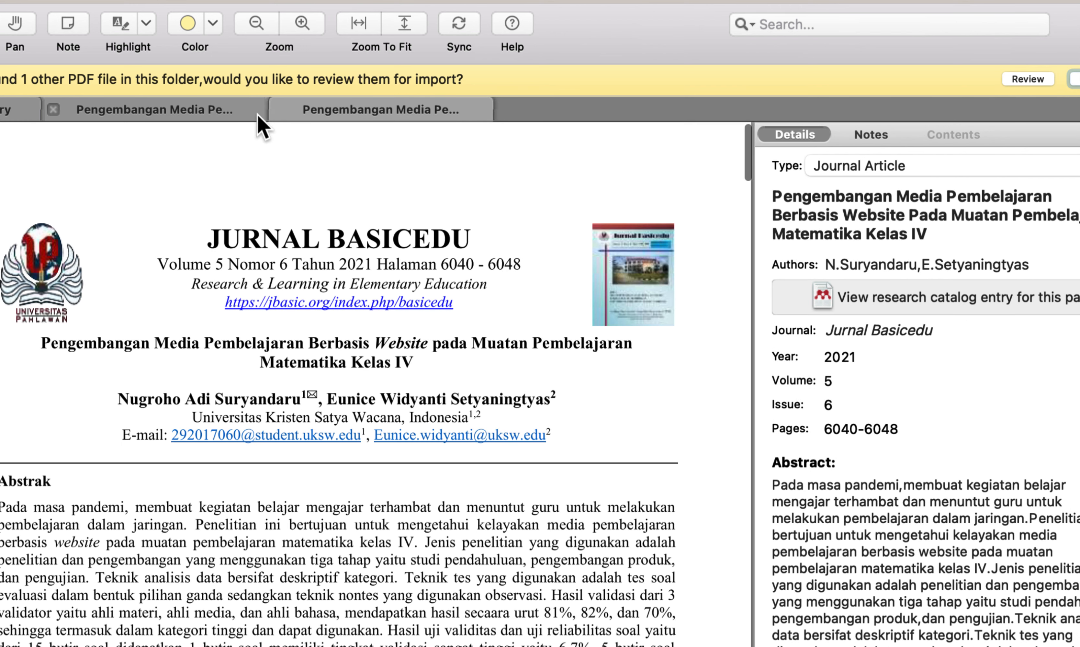
{"action": "left_click", "coordinate": [279, 109]}
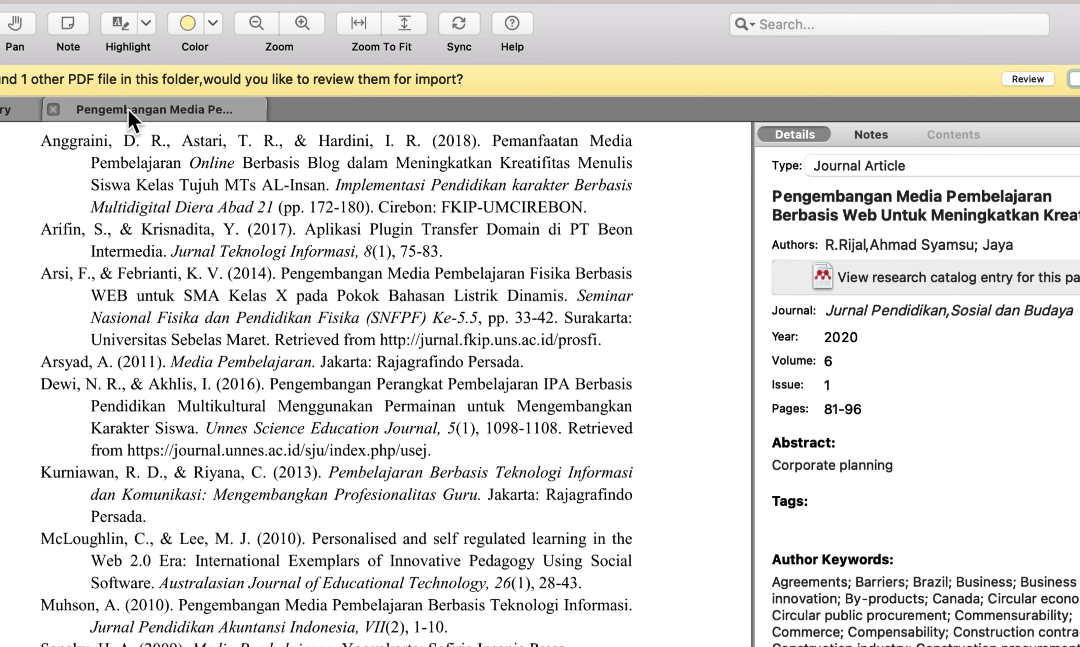
{"action": "left_click", "coordinate": [54, 109]}
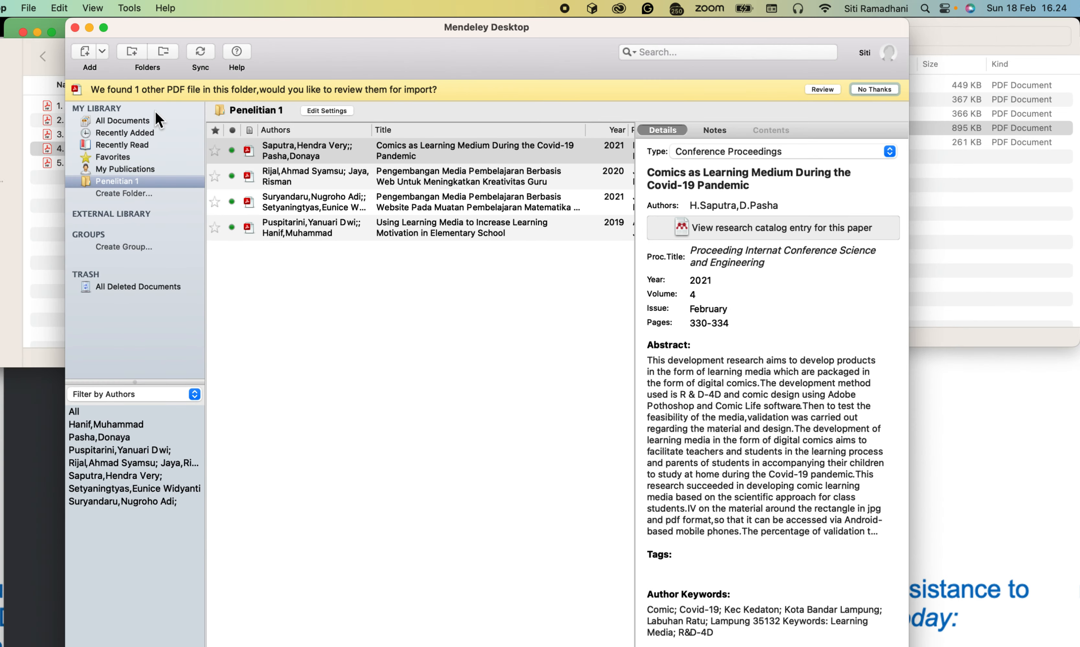
Check how the author names are recorded for "Comics as Learning Medium During the Covid-19 Pandemic"
{"action": "left_click", "coordinate": [443, 347]}
{"action": "left_click", "coordinate": [347, 150]}
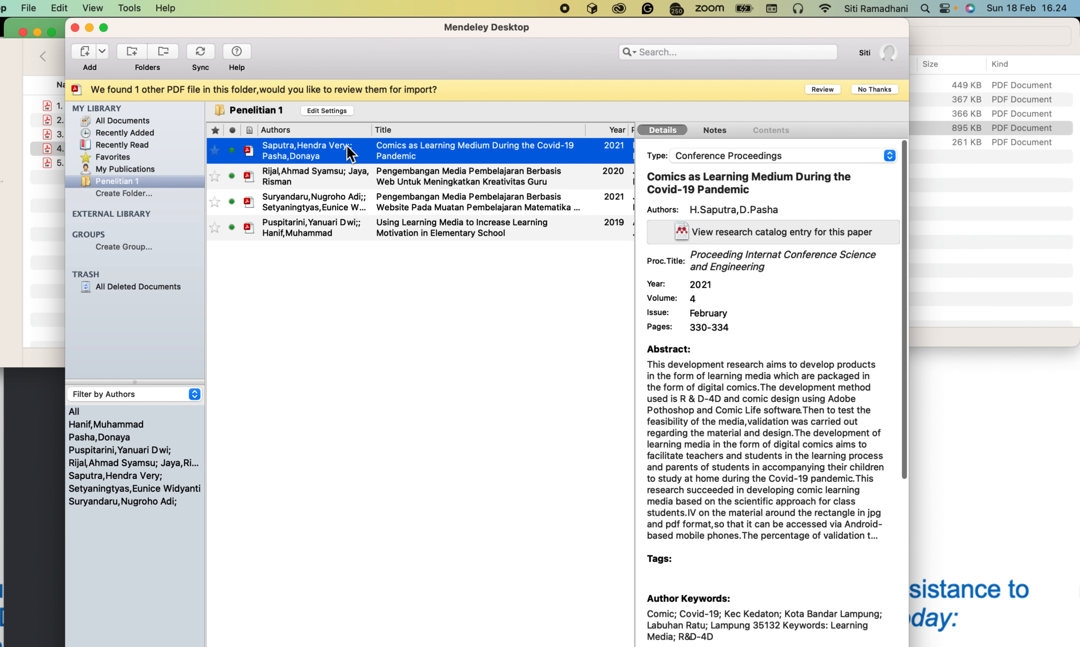
{"action": "left_click", "coordinate": [789, 209]}
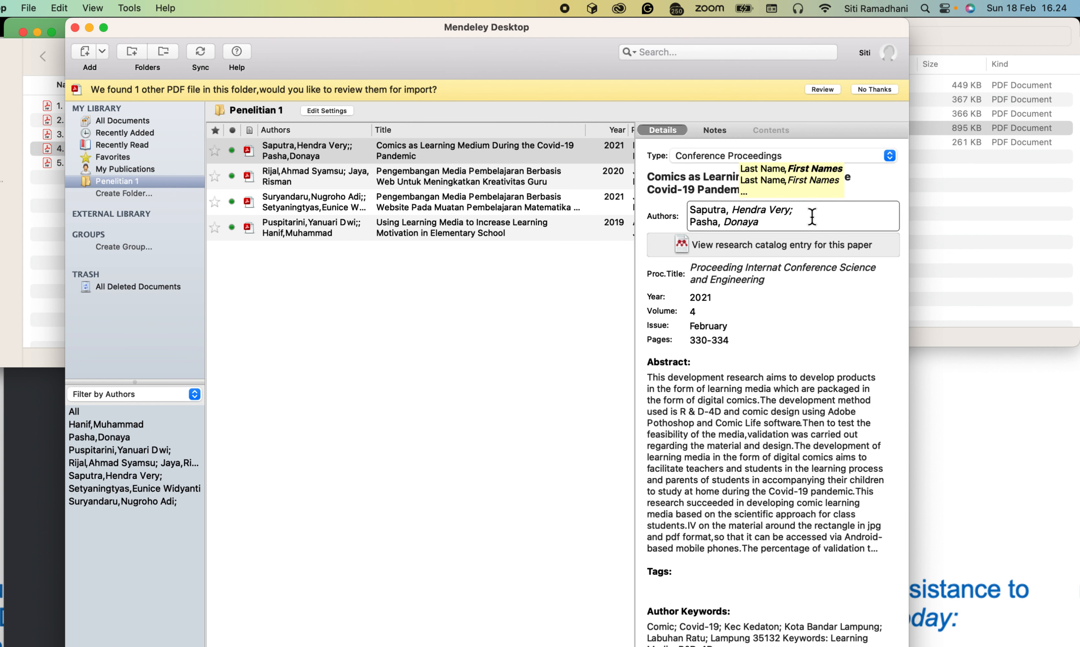
{"action": "left_click", "coordinate": [408, 321]}
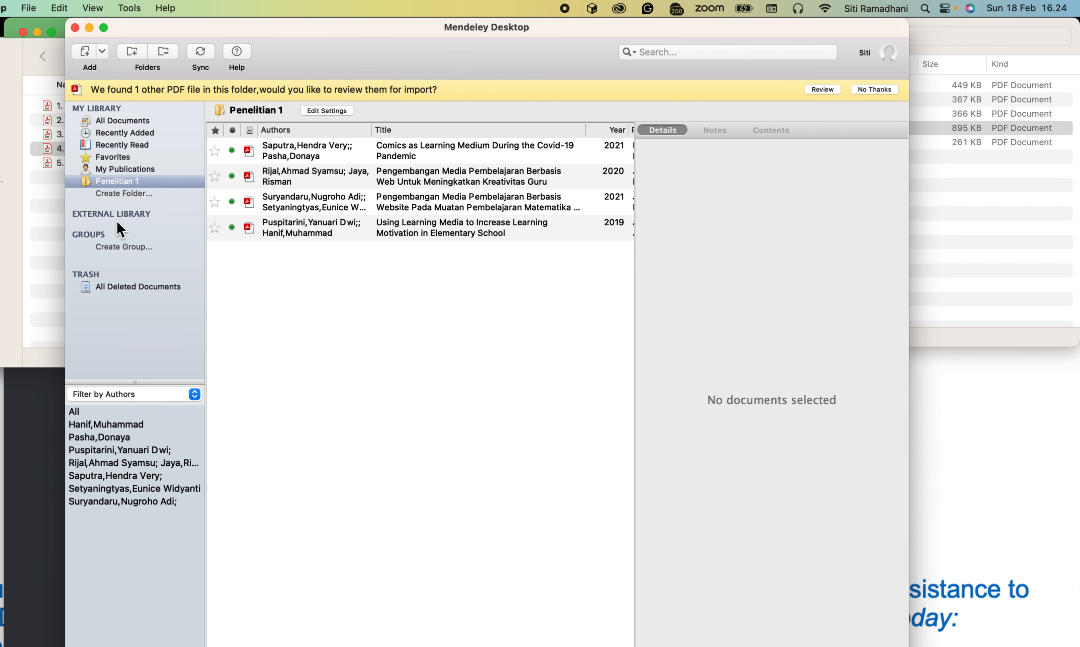
Import "5. PROCEEDING - MEDIA PEMBELAJARAN DALAM PROSES BELAJAR MENGAJAR.pdf" from REFERENSI PENELTIAN 1 into the Penelitian 1 folder
{"action": "left_click_drag", "start_coordinate": [349, 33], "coordinate": [520, 34]}
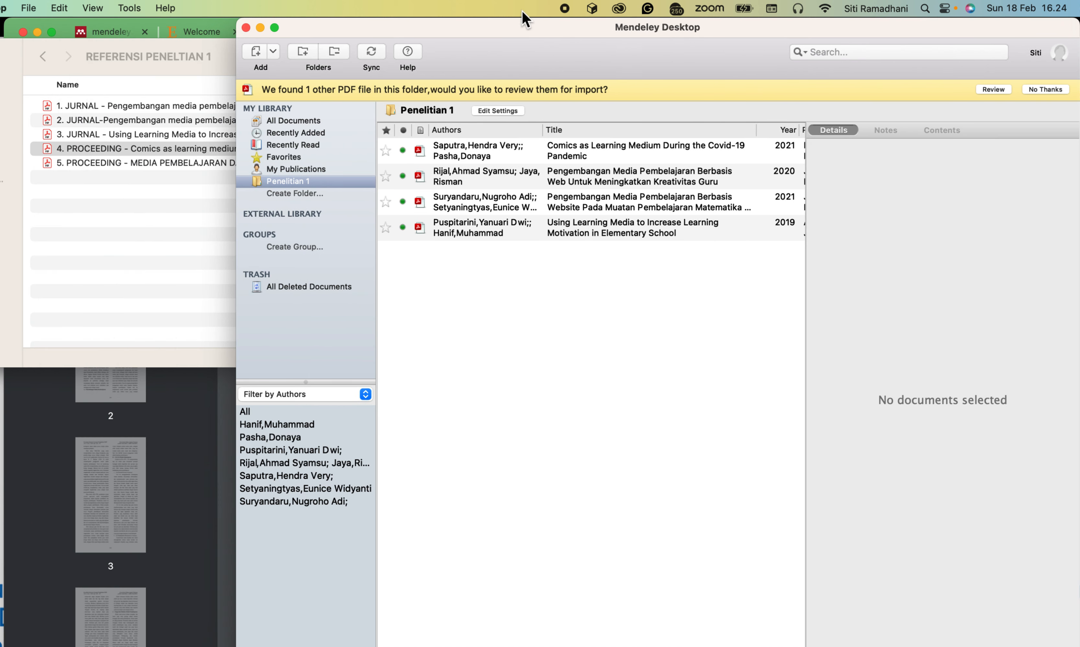
{"action": "left_click", "coordinate": [132, 162]}
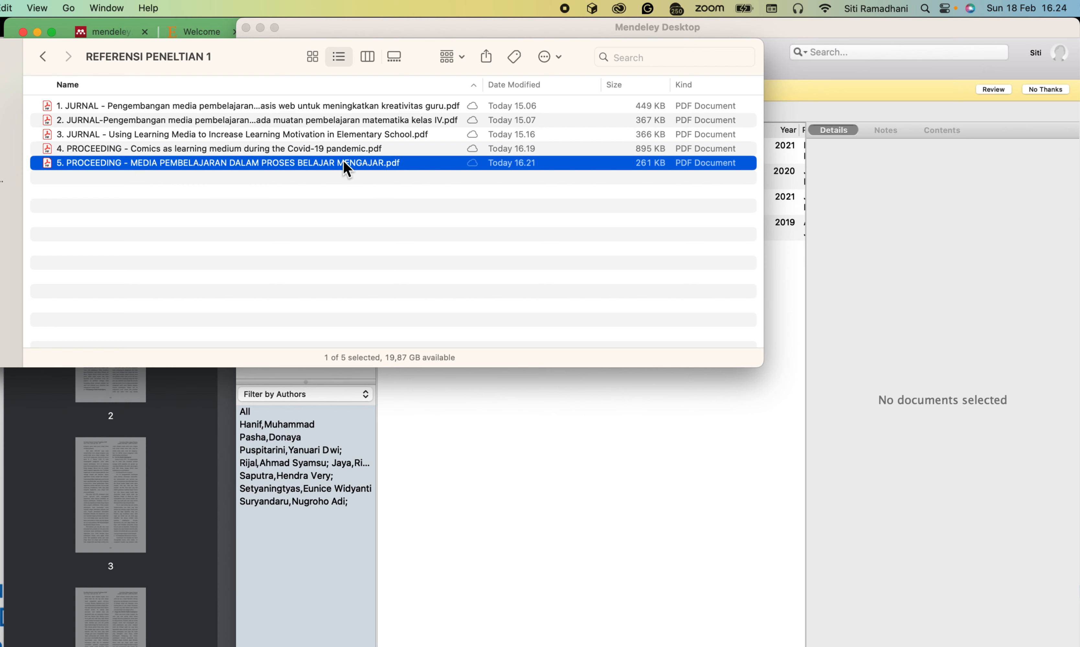
{"action": "left_click_drag", "start_coordinate": [344, 163], "coordinate": [622, 455]}
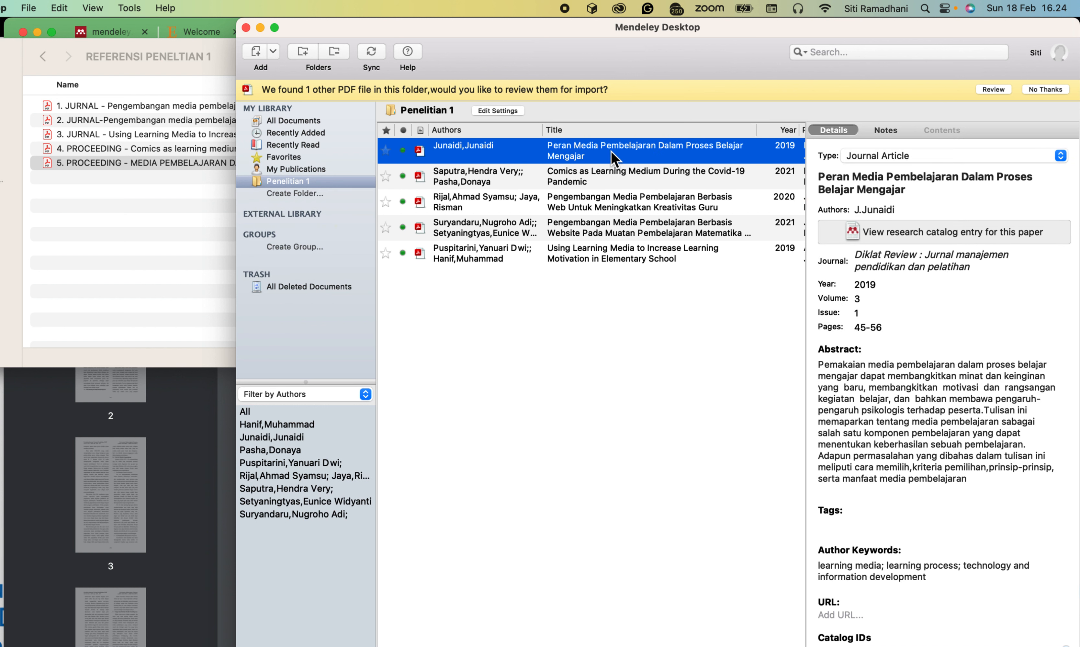
Change the newly imported paper's document type to Conference Proceedings
{"action": "scroll", "coordinate": [672, 156], "scroll_direction": "right", "scroll_amount": 5}
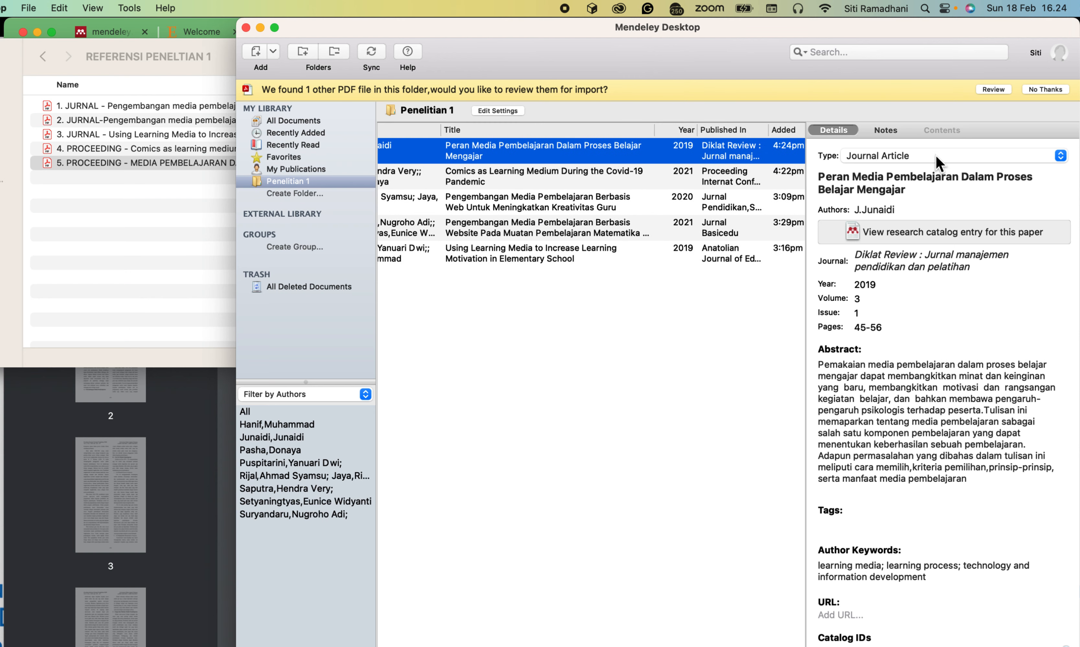
{"action": "left_click_drag", "start_coordinate": [924, 28], "coordinate": [762, 28]}
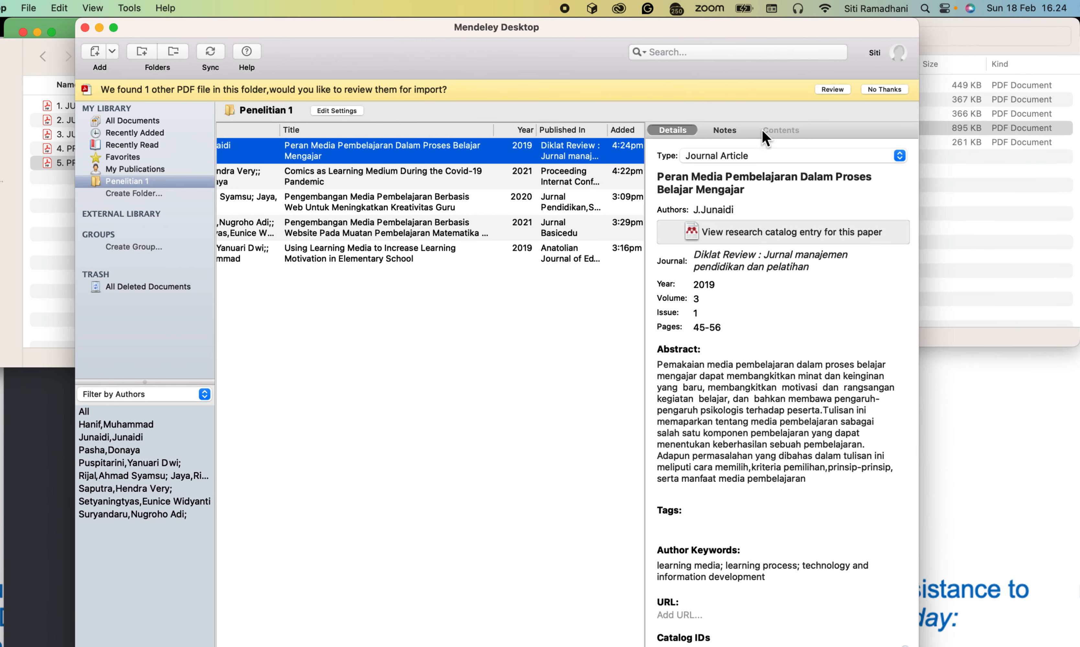
{"action": "left_click", "coordinate": [758, 157]}
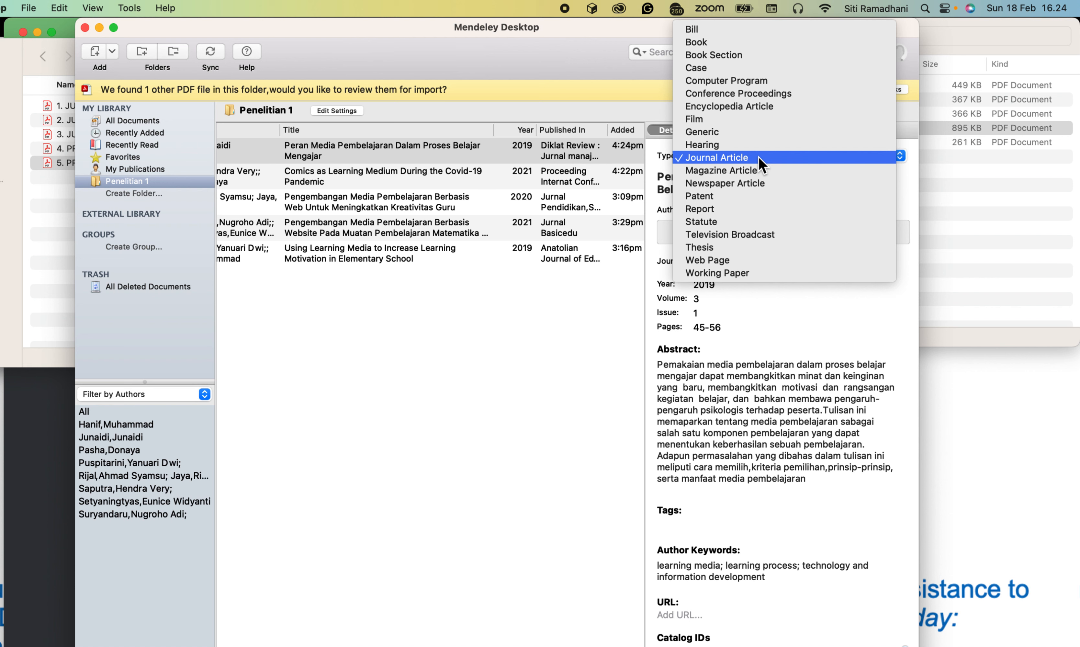
{"action": "left_click", "coordinate": [737, 96]}
Open the new paper's PDF and compare its year and proceedings title with the header of the first page
{"action": "double_click", "coordinate": [383, 148]}
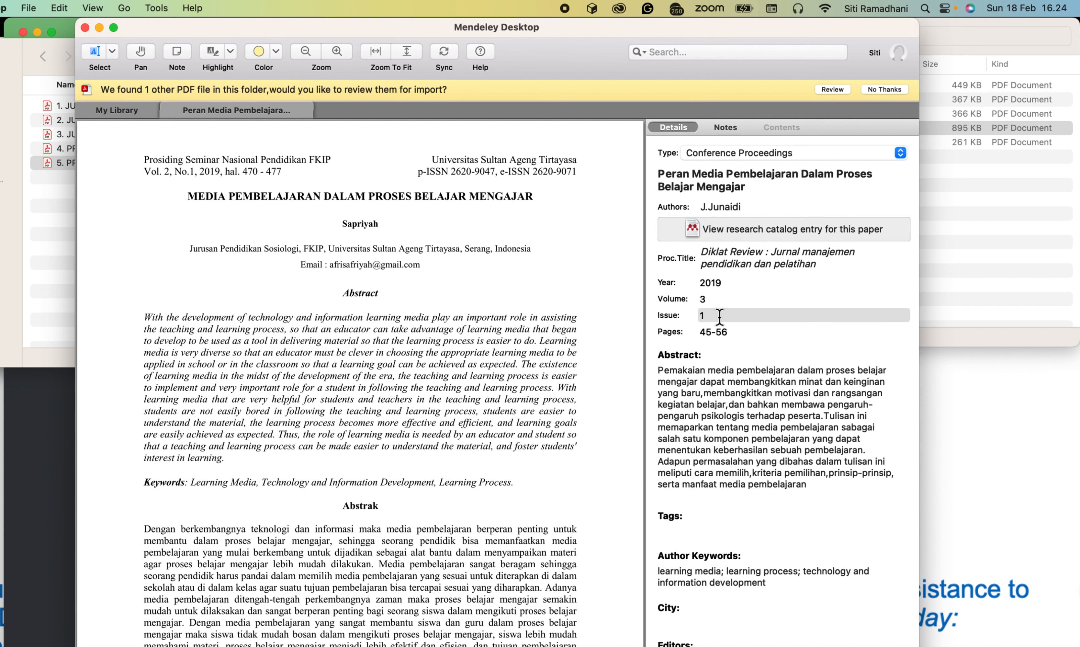
{"action": "left_click", "coordinate": [735, 281]}
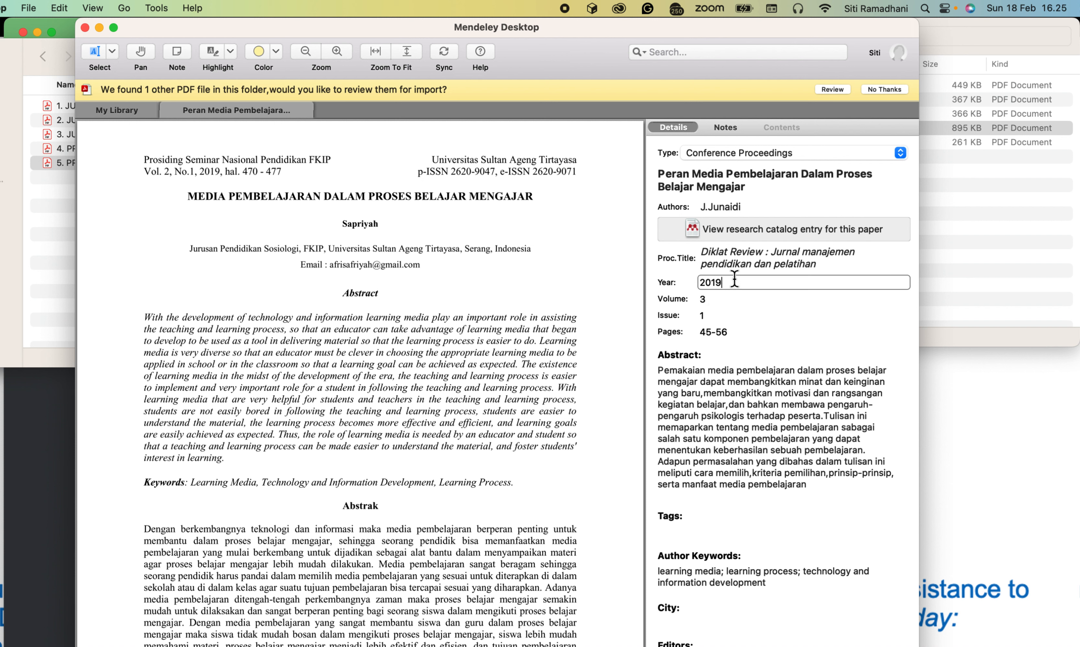
{"action": "left_click", "coordinate": [760, 259]}
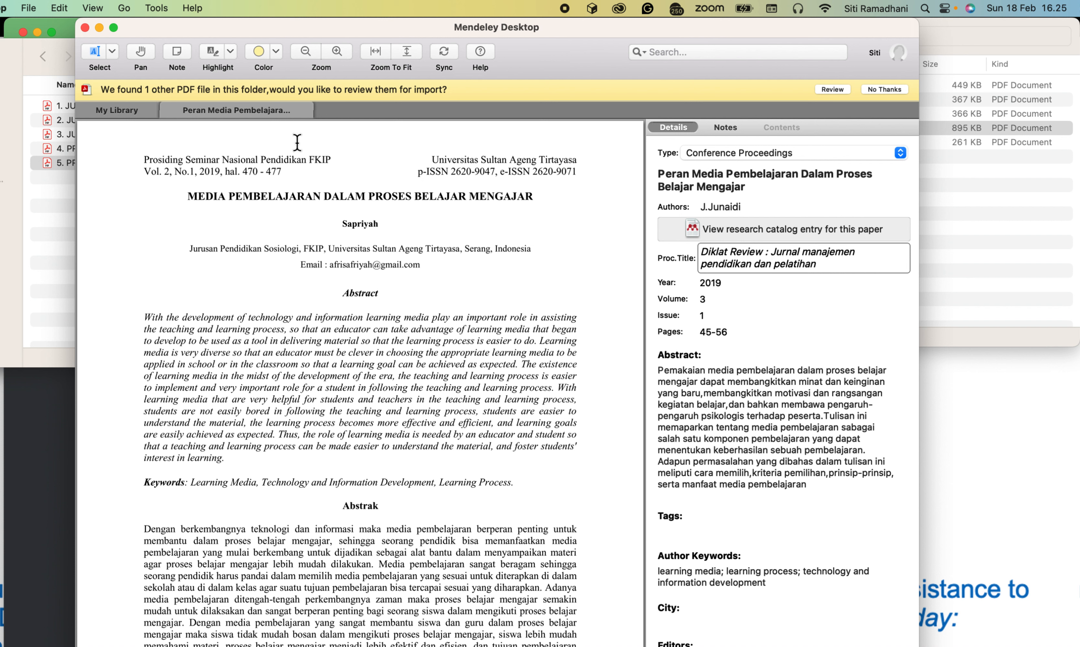
{"action": "left_click", "coordinate": [134, 162]}
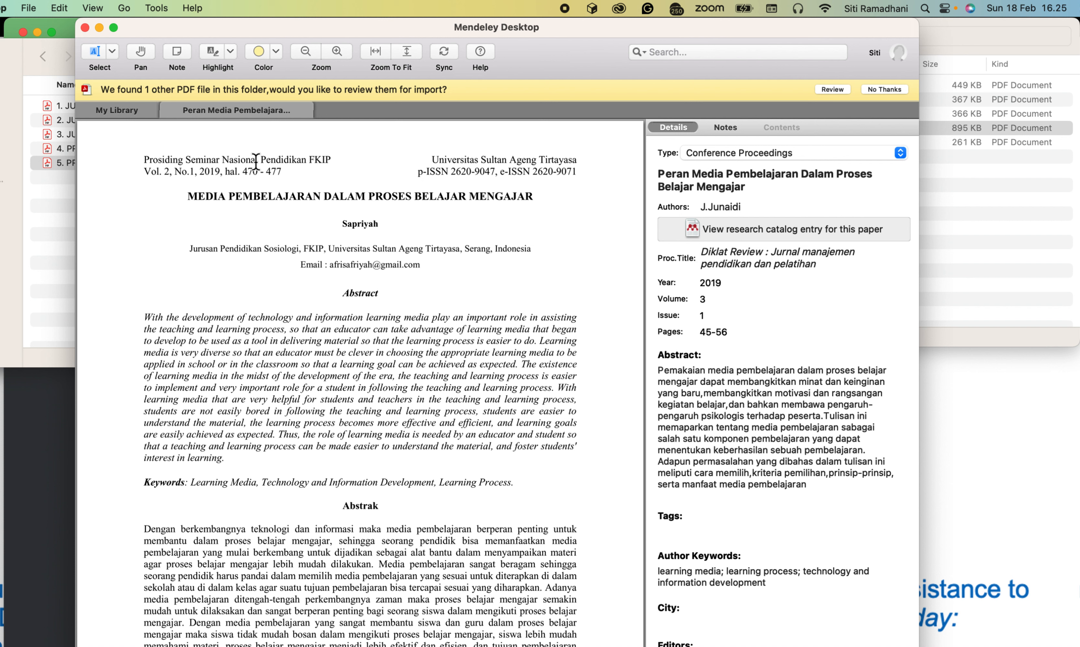
Replace the proceedings title with "Prosiding Seminar Nasional Pendidikan FKIP"
{"action": "left_click", "coordinate": [809, 260]}
{"action": "left_click_drag", "start_coordinate": [840, 264], "coordinate": [770, 260]}
{"action": "key", "text": "super+a"}
{"action": "key", "text": "BackSpace"}
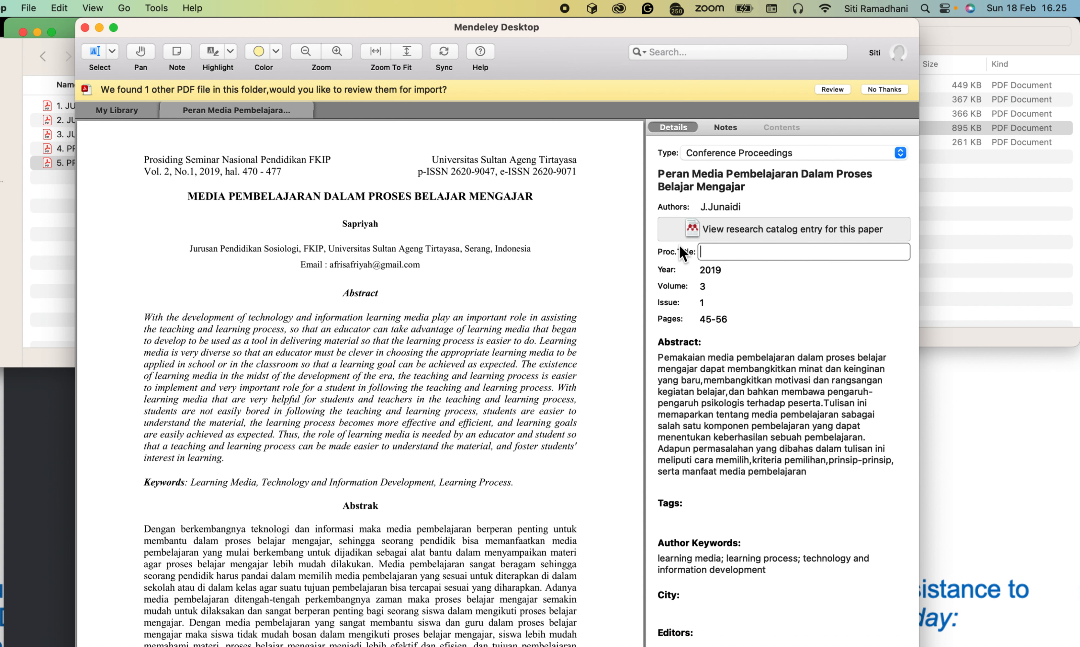
{"action": "type", "text": "Proc"}
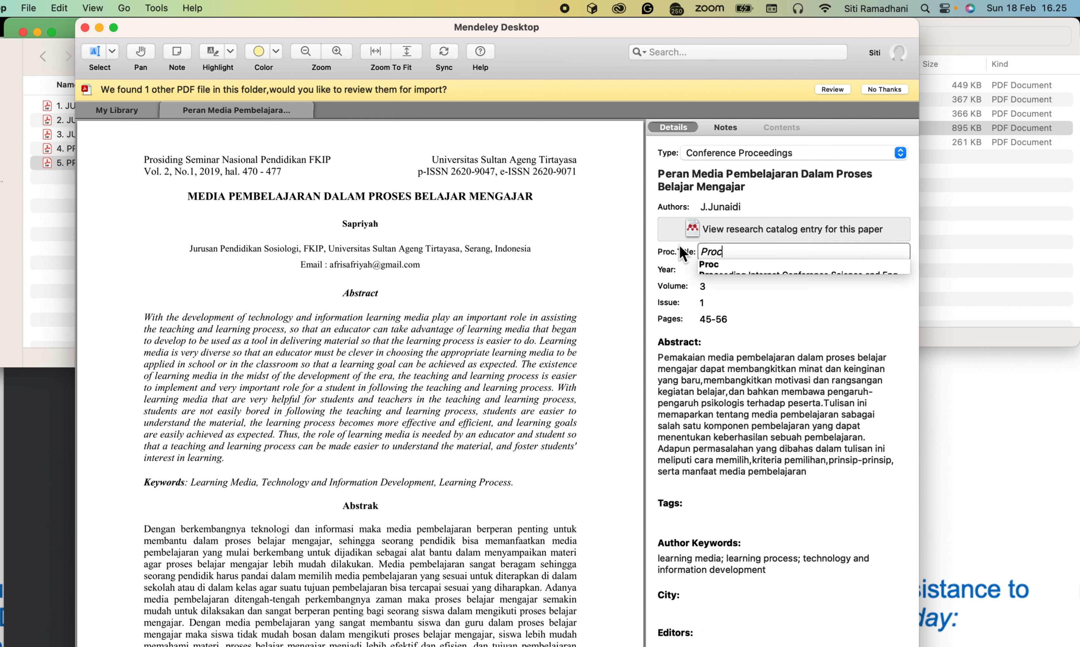
{"action": "type", "text": "sidin"}
{"action": "key", "text": "BackSpace"}
{"action": "key", "text": "BackSpace"}
{"action": "key", "text": "BackSpace"}
{"action": "key", "text": "BackSpace"}
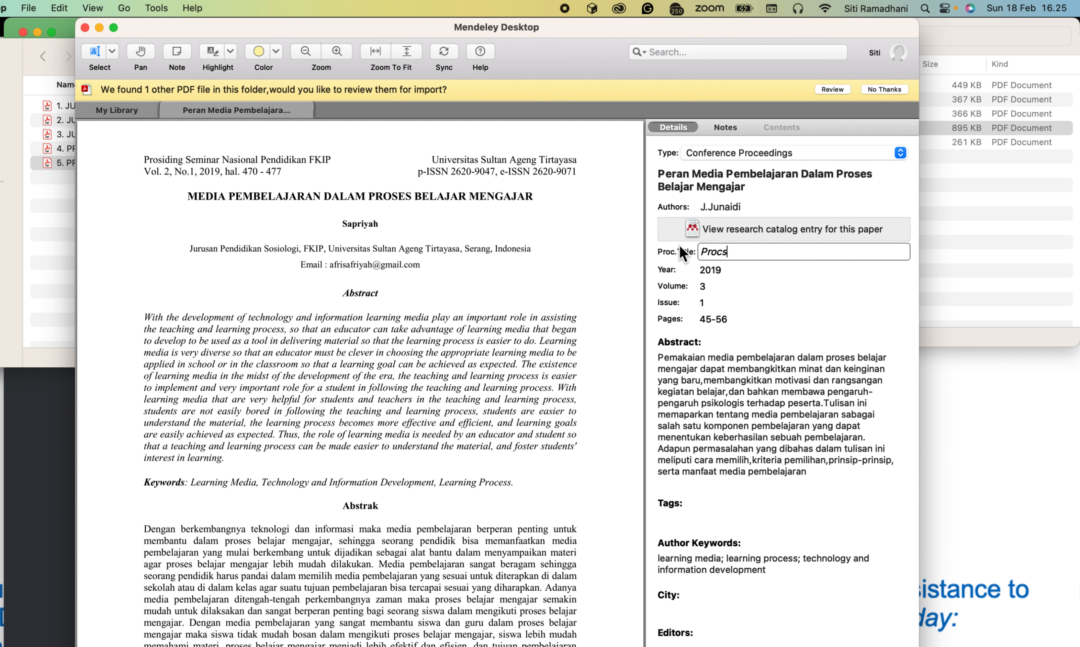
{"action": "key", "text": "BackSpace"}
{"action": "key", "text": "BackSpace"}
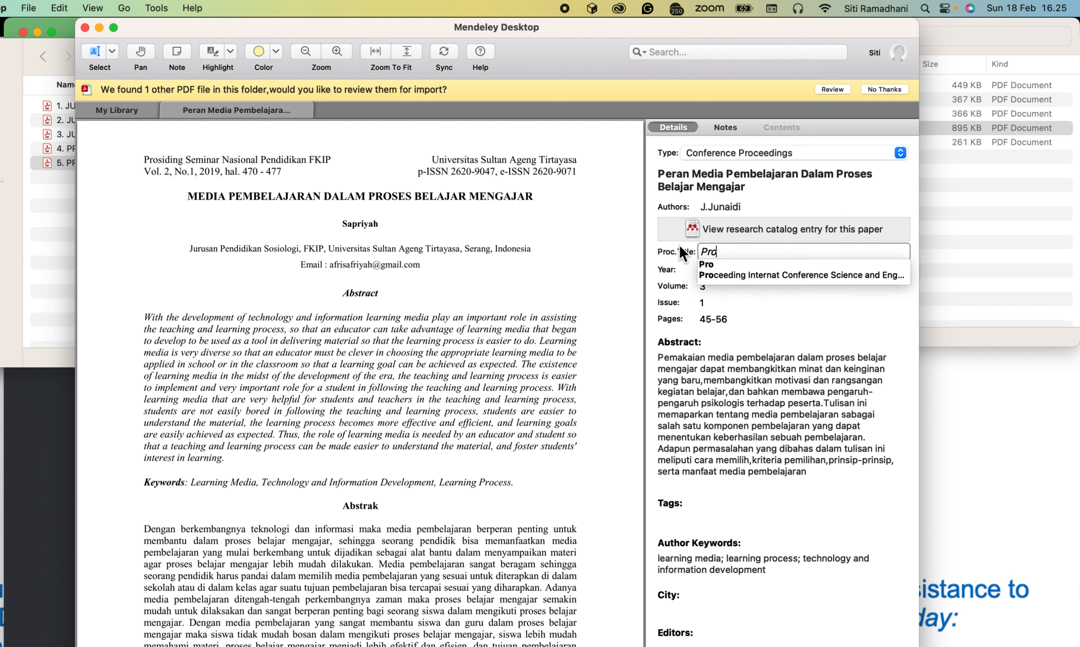
{"action": "type", "text": "siding "}
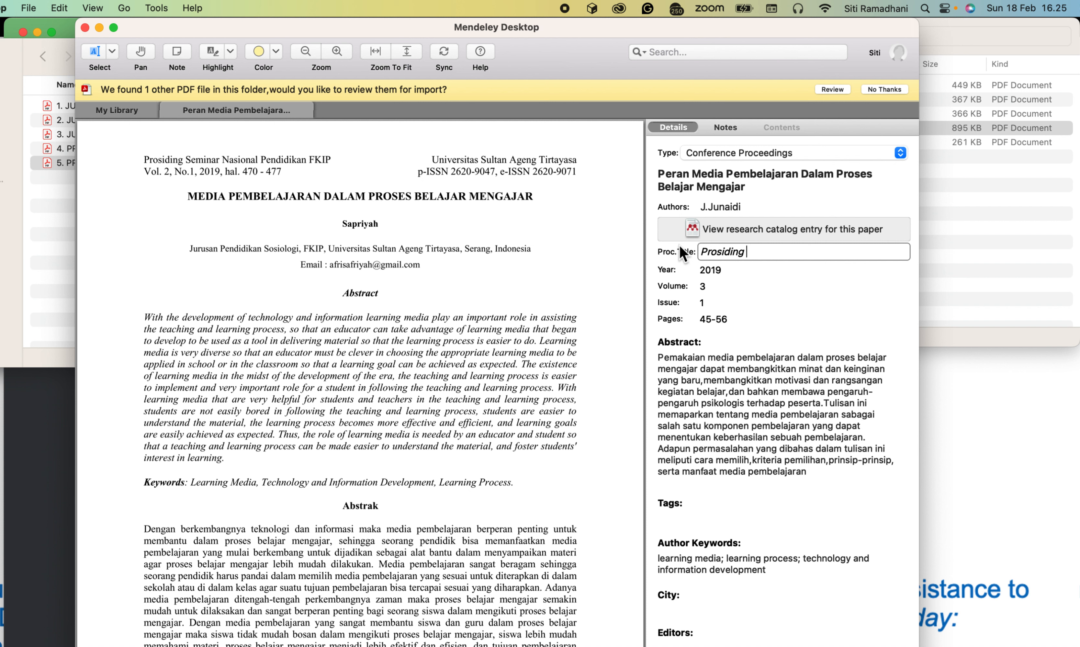
{"action": "type", "text": "Seminar Nasional Pendidikan FKI"}
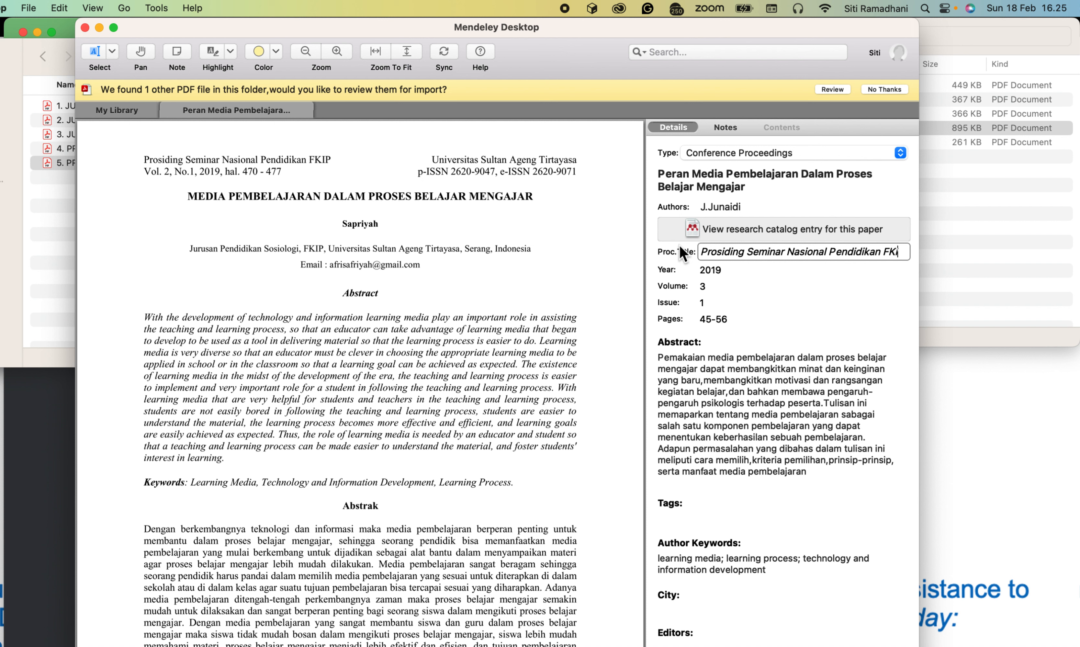
{"action": "type", "text": "P"}
{"action": "left_click", "coordinate": [734, 274]}
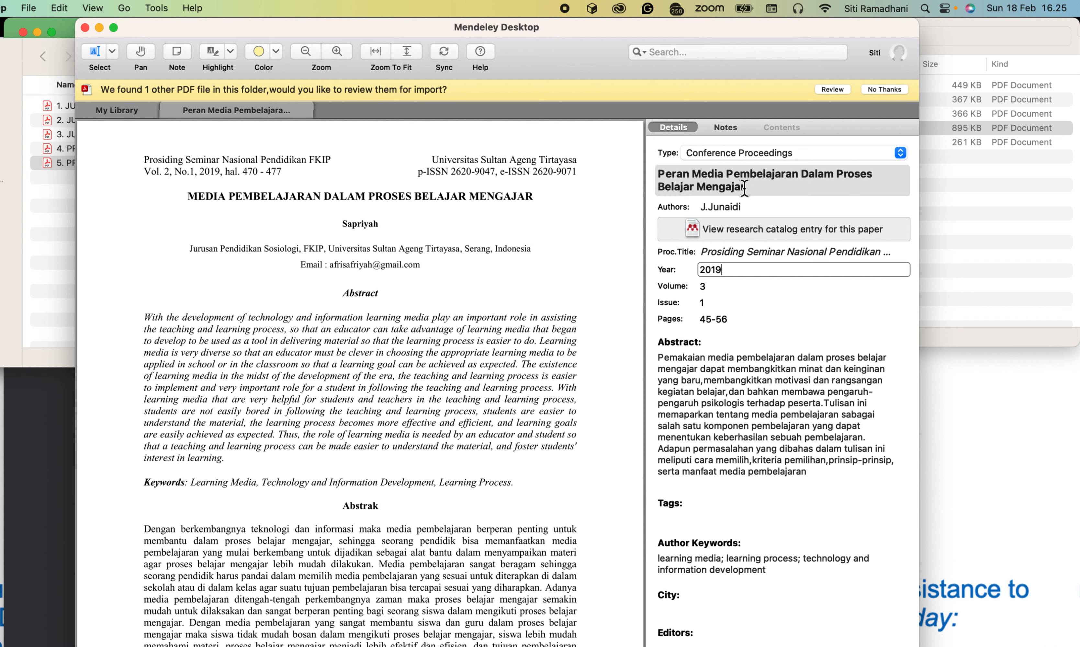
Replace the entry's author with the single name on the paper's first page, entered as both last name and first name
{"action": "left_click", "coordinate": [745, 207]}
{"action": "left_click_drag", "start_coordinate": [782, 206], "coordinate": [686, 204]}
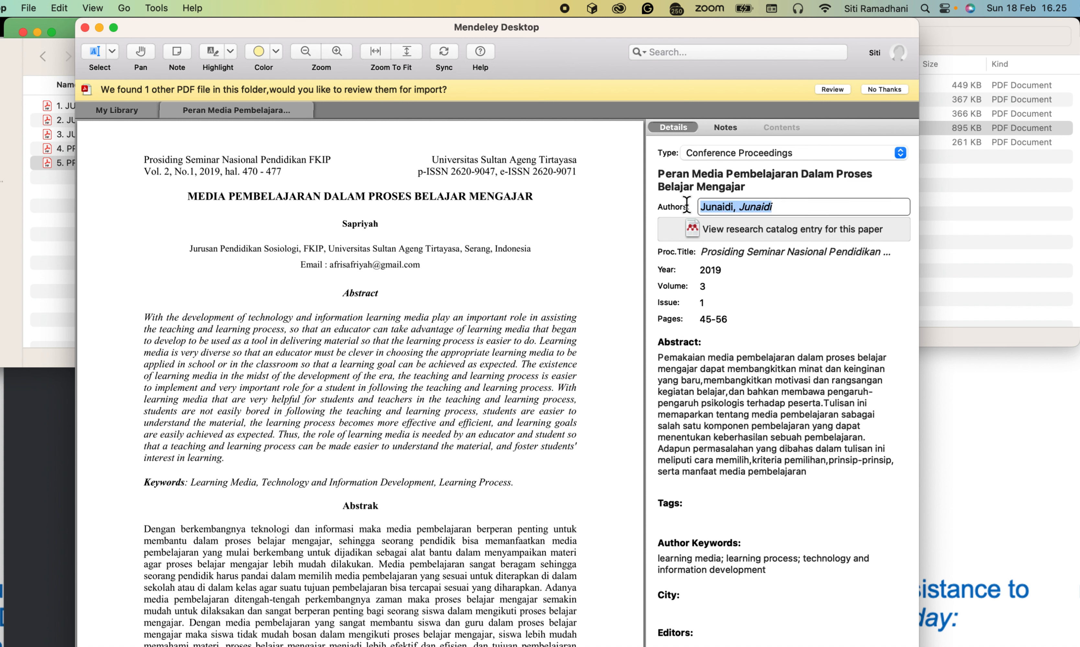
{"action": "key", "text": "BackSpace"}
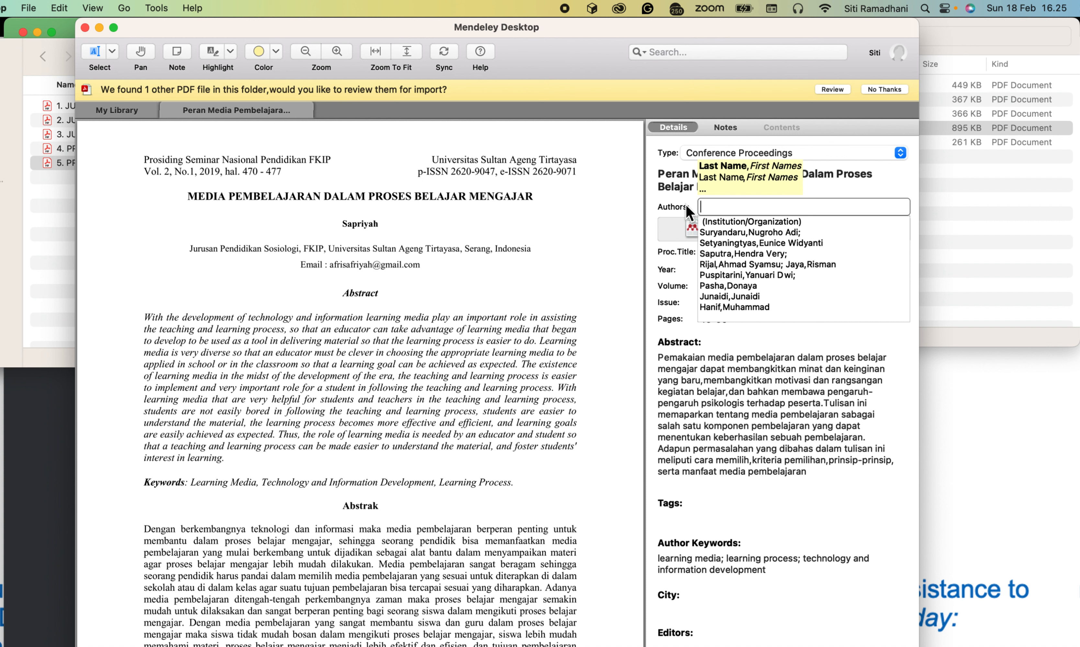
{"action": "type", "text": "Sapriyah"}
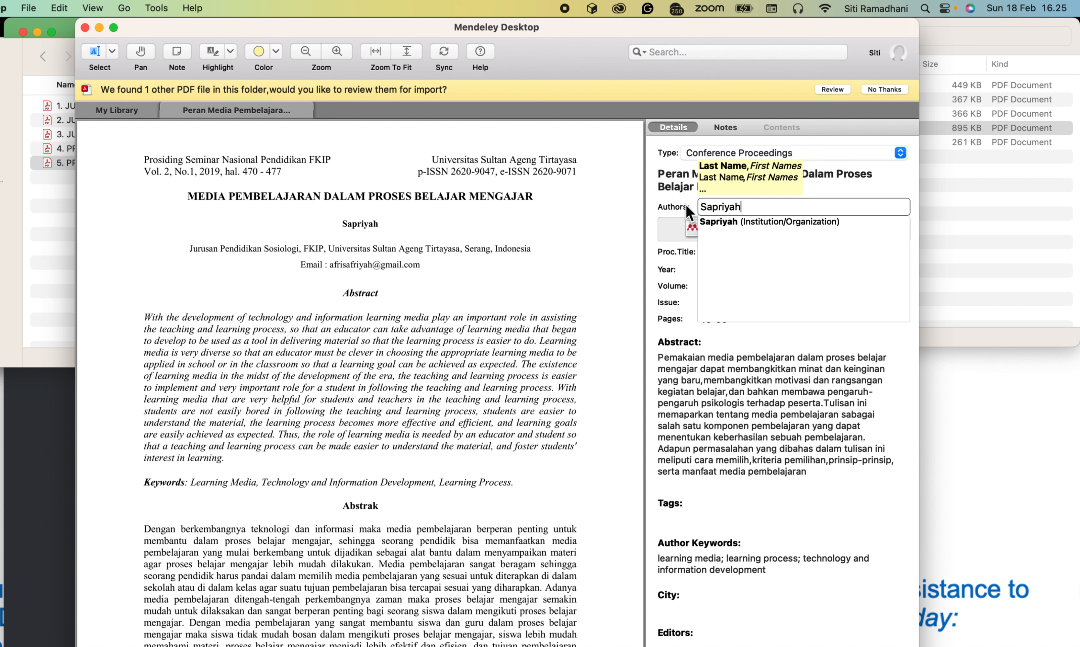
{"action": "type", "text": ";"}
{"action": "key", "text": "BackSpace"}
{"action": "type", "text": ","}
{"action": "type", "text": " Sapri"}
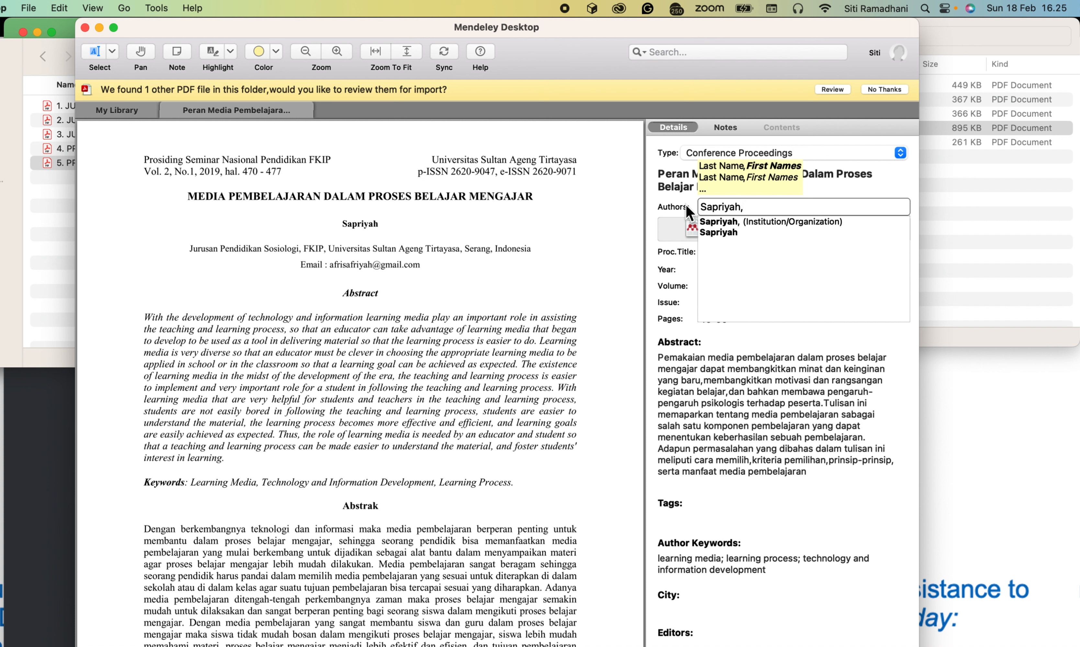
{"action": "type", "text": "yah"}
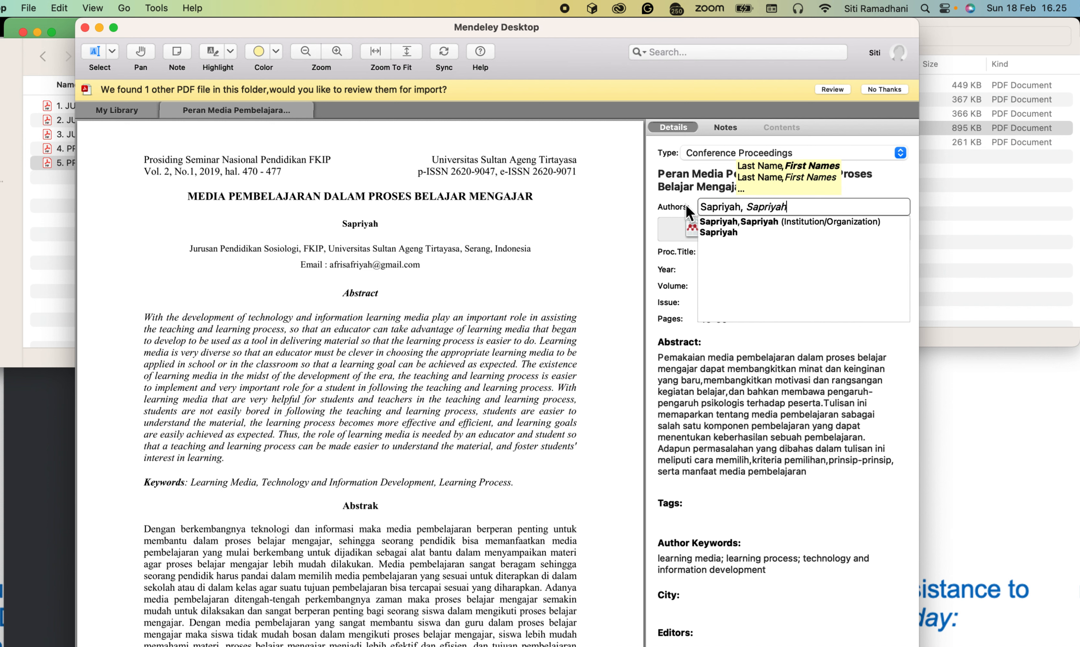
{"action": "key", "text": "Tab"}
Review the entry's remaining details, from the pages down to the catalog IDs
{"action": "left_click", "coordinate": [759, 318]}
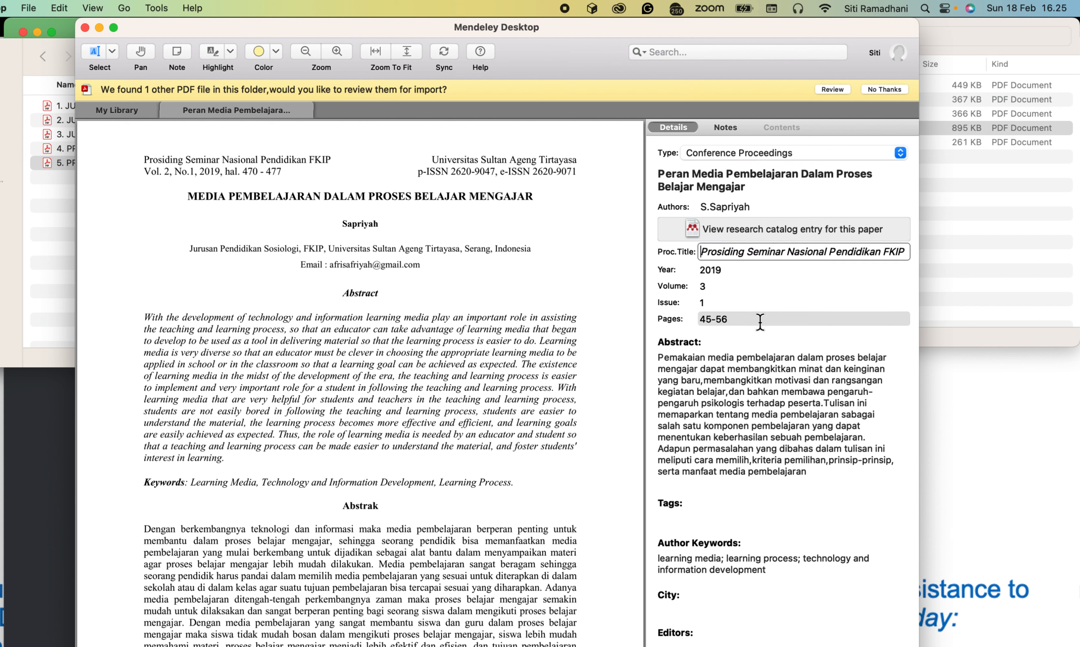
{"action": "scroll", "coordinate": [760, 320], "scroll_direction": "down", "scroll_amount": 3}
{"action": "scroll", "coordinate": [759, 323], "scroll_direction": "down", "scroll_amount": 5}
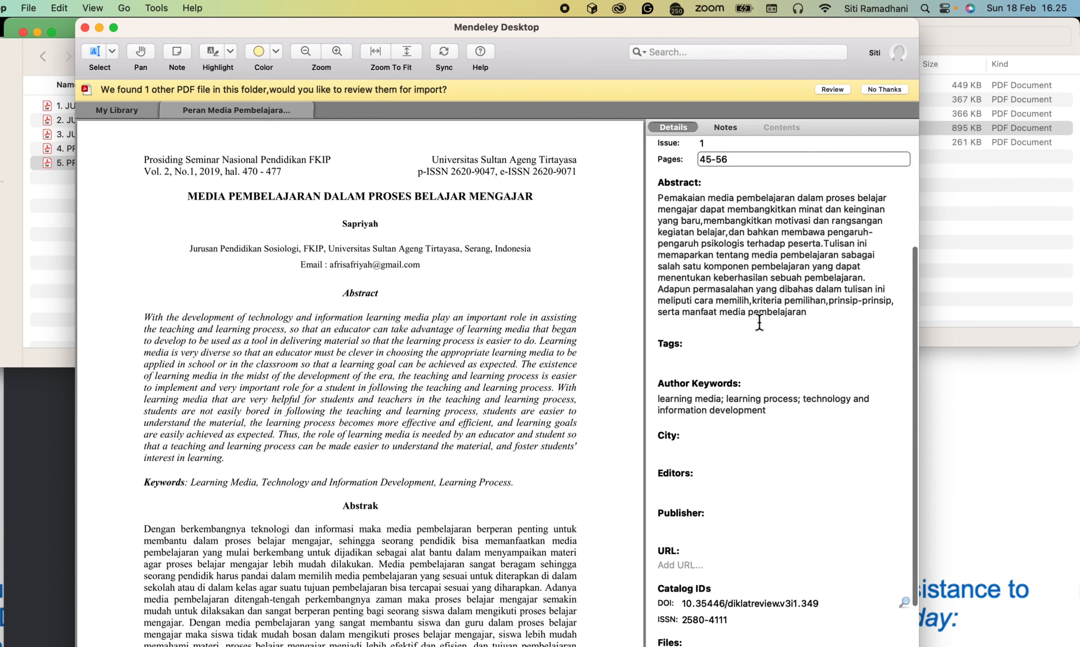
{"action": "scroll", "coordinate": [759, 322], "scroll_direction": "up", "scroll_amount": 8}
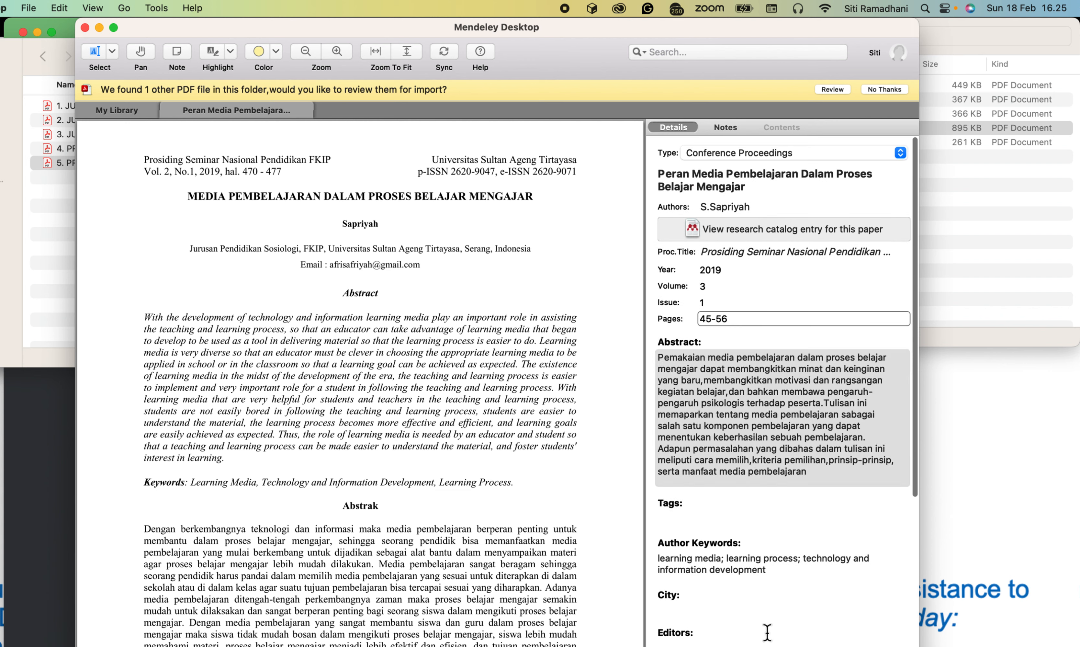
Switch to the Word sample document and add the line "CONTOH REFERENSI PROCEEDING" between the first and second sample paragraphs
{"action": "key", "text": "super+Tab"}
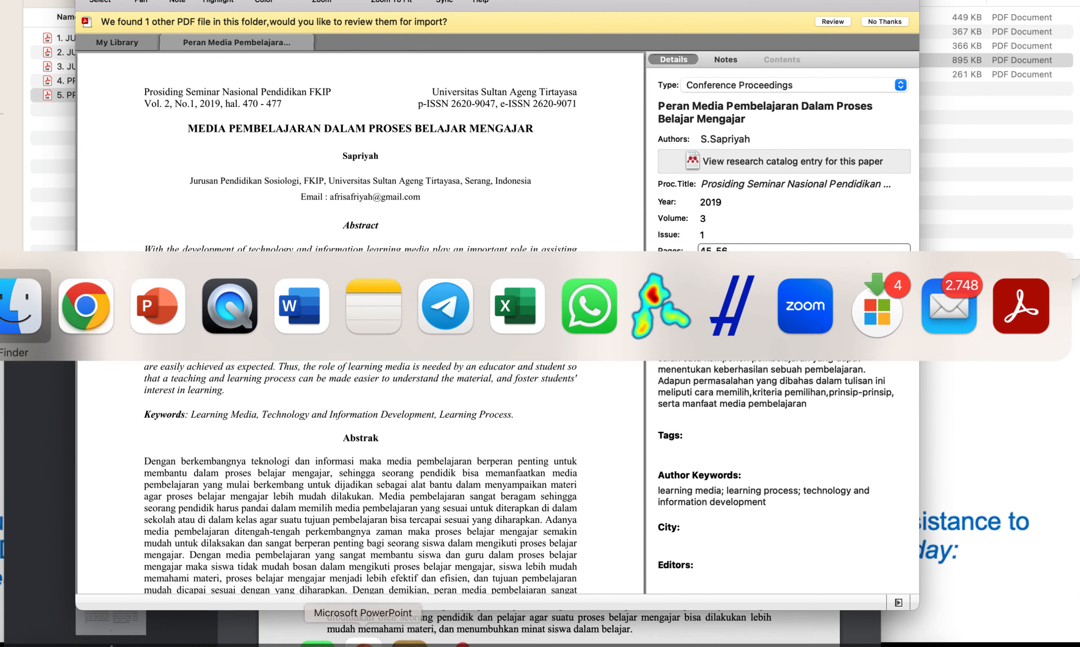
{"action": "key", "text": "super+Tab"}
{"action": "key", "text": "super+Tab"}
{"action": "key", "text": "super+Tab"}
{"action": "key", "text": "super+Tab"}
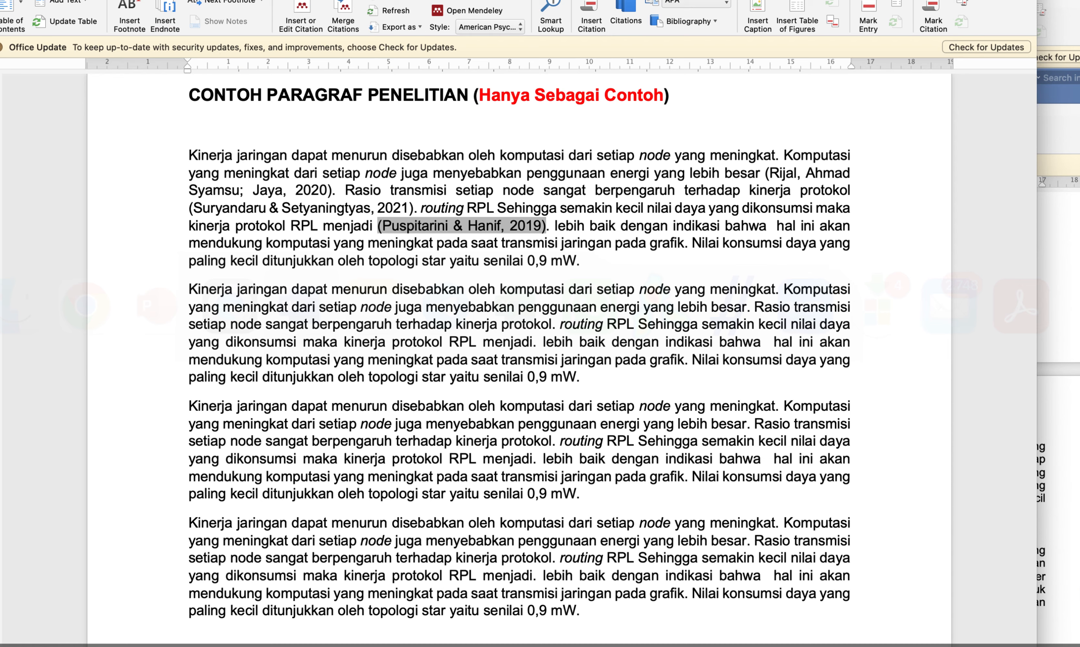
{"action": "left_click", "coordinate": [523, 337]}
{"action": "scroll", "coordinate": [569, 337], "scroll_direction": "down", "scroll_amount": 2}
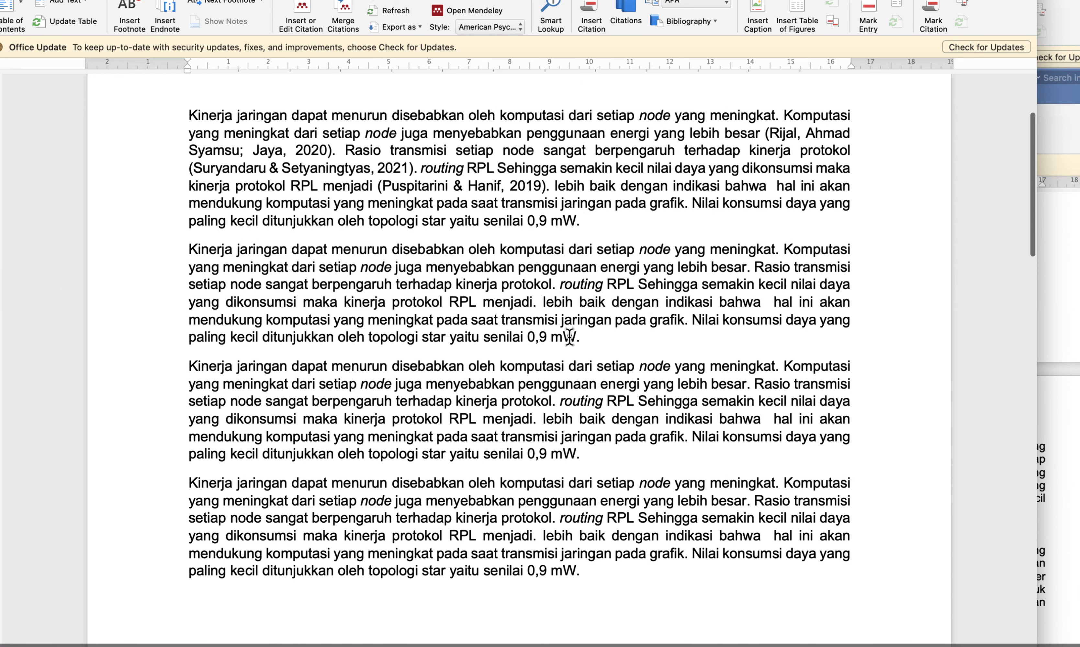
{"action": "key", "text": "Return"}
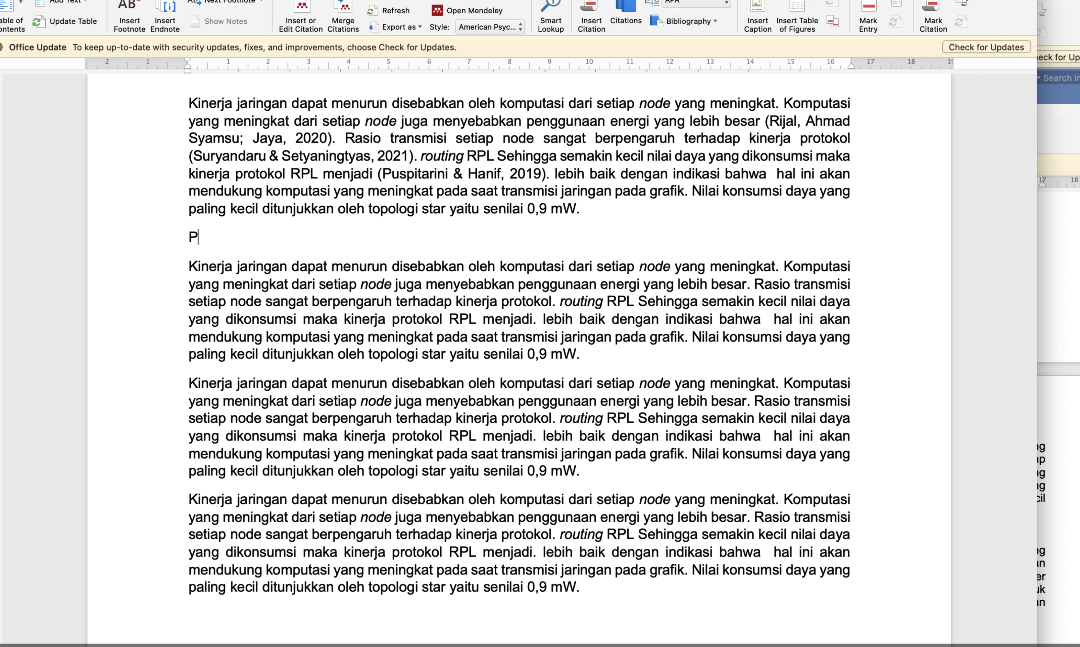
{"action": "type", "text": "PROCEEEEDING"}
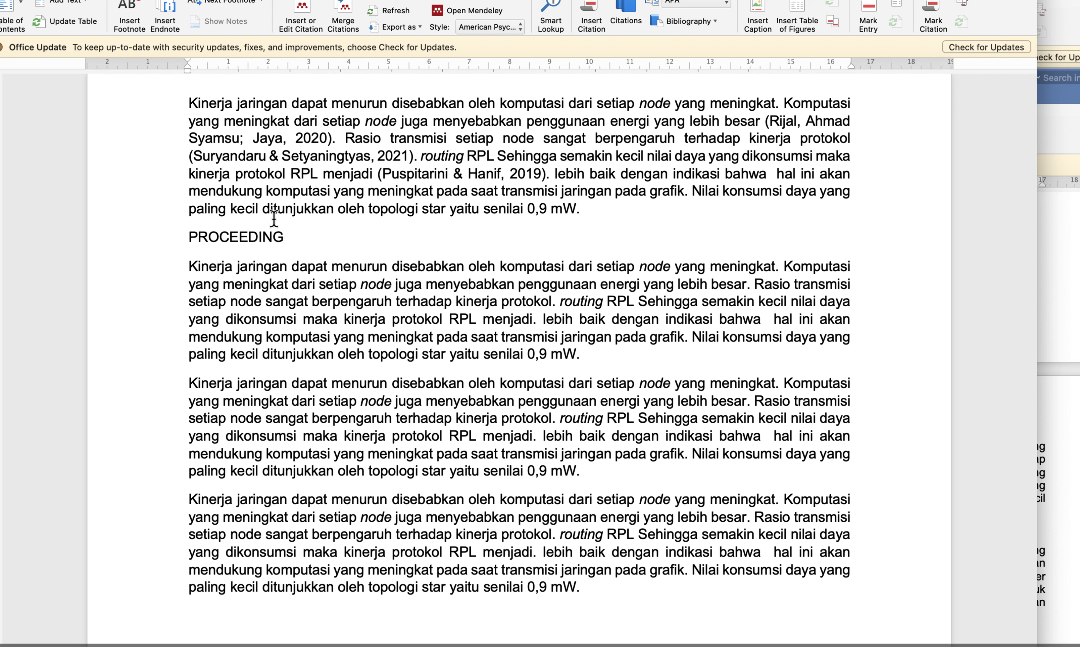
{"action": "left_click", "coordinate": [187, 237]}
{"action": "type", "text": "CONTOH RE"}
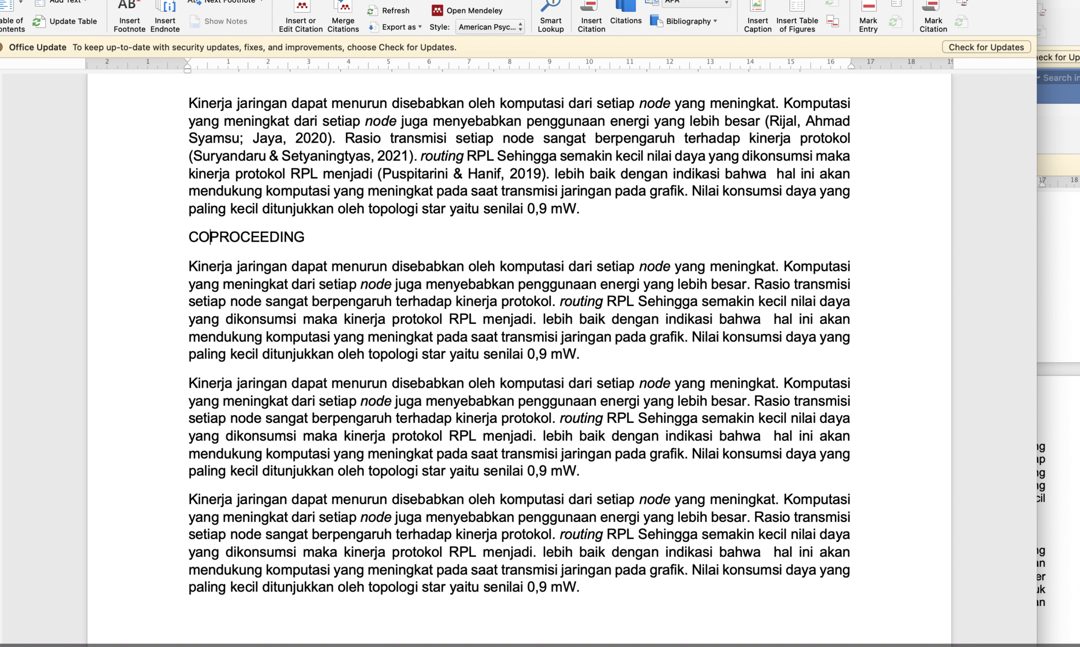
{"action": "type", "text": "FERENSI"}
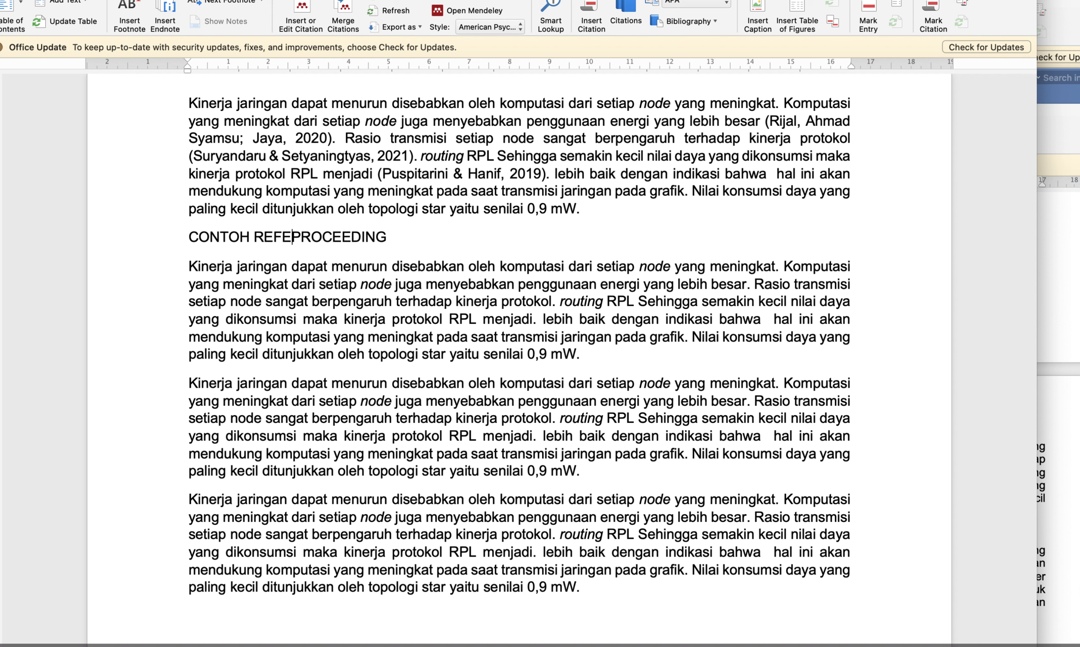
Colour the whole "CONTOH REFERENSI PROCEEDING" line red
{"action": "left_click", "coordinate": [142, 240]}
{"action": "left_click", "coordinate": [15, 25]}
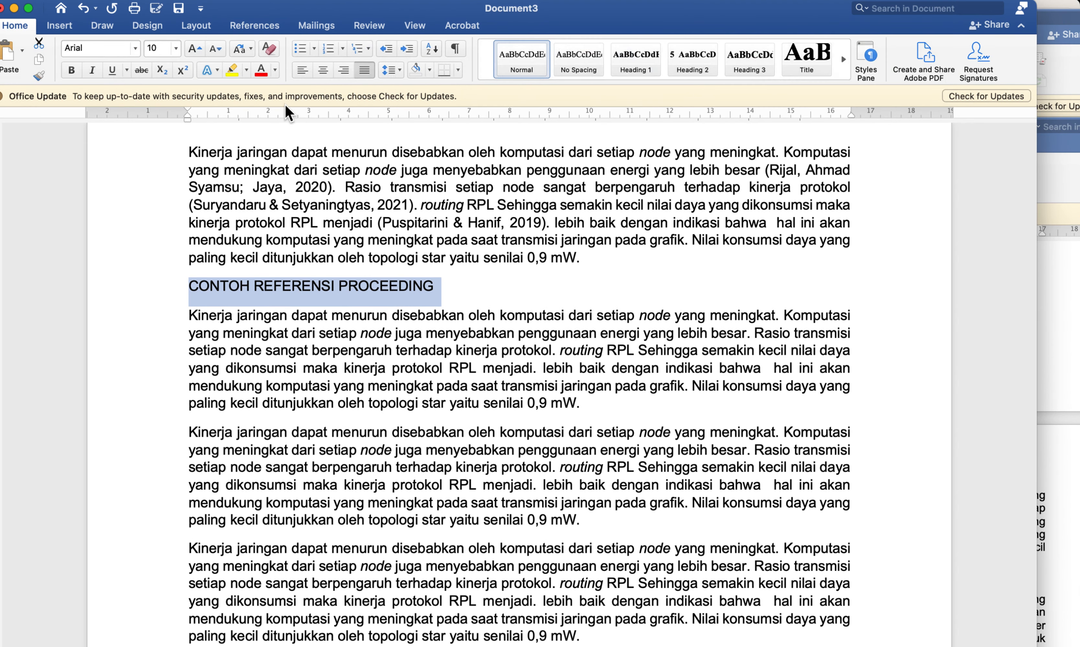
{"action": "left_click", "coordinate": [261, 70]}
{"action": "left_click", "coordinate": [442, 390]}
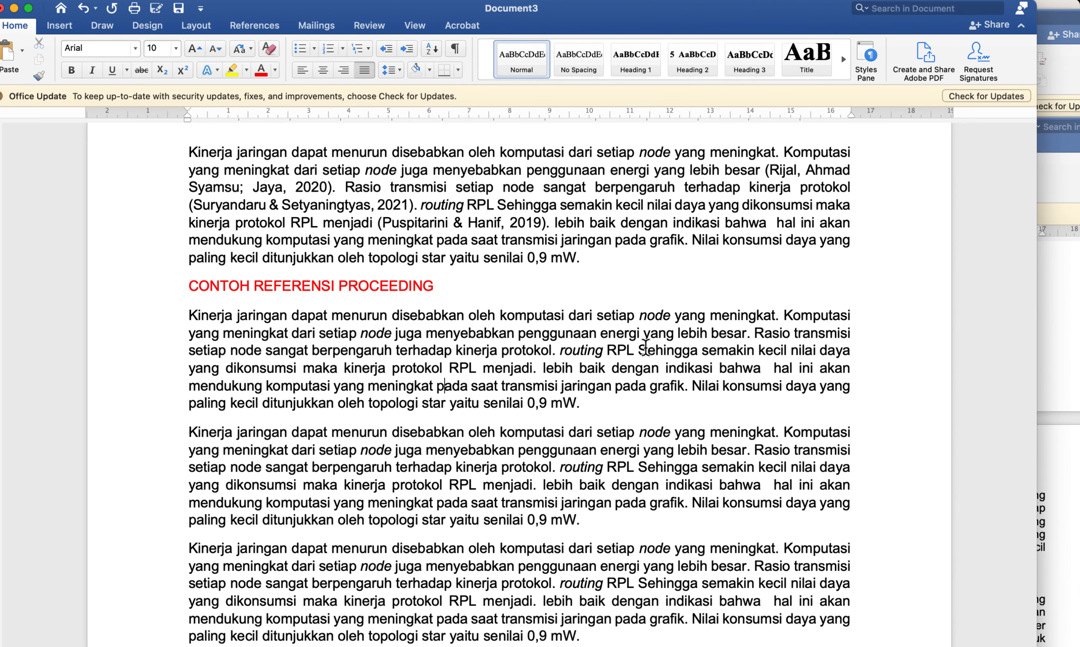
Cite "Peran Media Pembelajaran Dalam Proses Belajar Mengajar" from Mendeley after "lebih besar" in the paragraph below the red line, with a space before it
{"action": "left_click", "coordinate": [555, 351]}
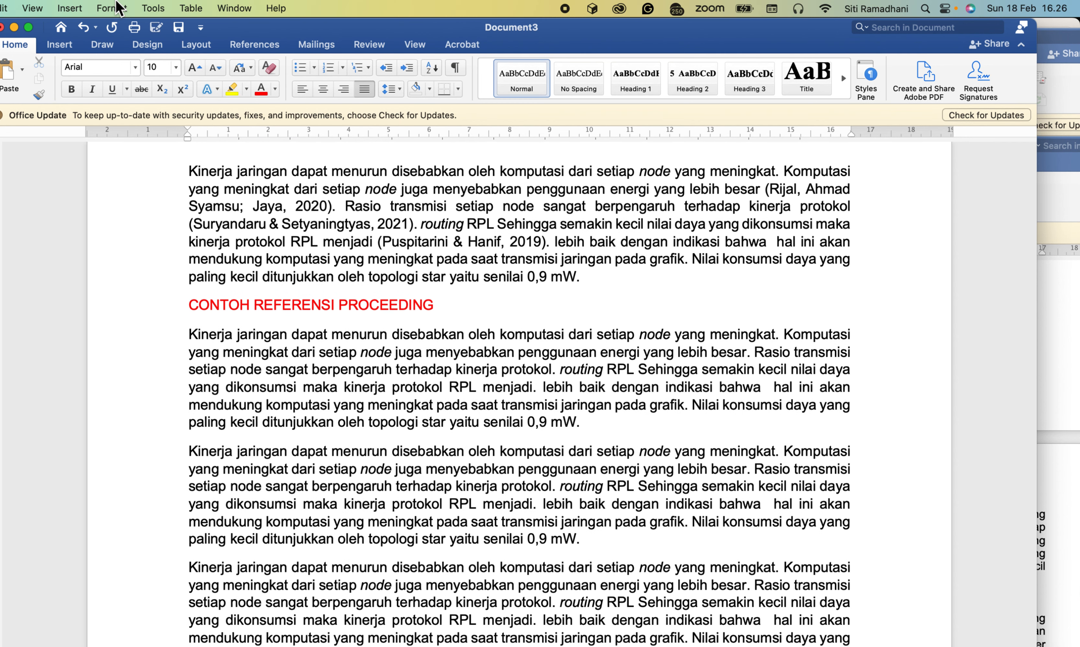
{"action": "left_click", "coordinate": [251, 46]}
{"action": "left_click", "coordinate": [250, 78]}
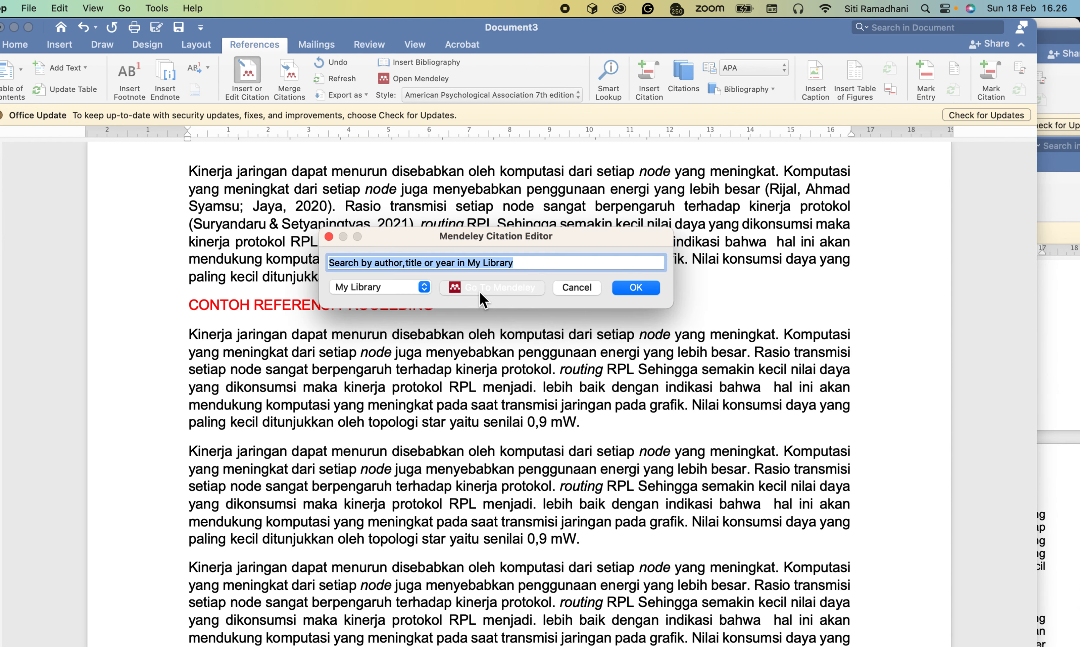
{"action": "left_click", "coordinate": [479, 292]}
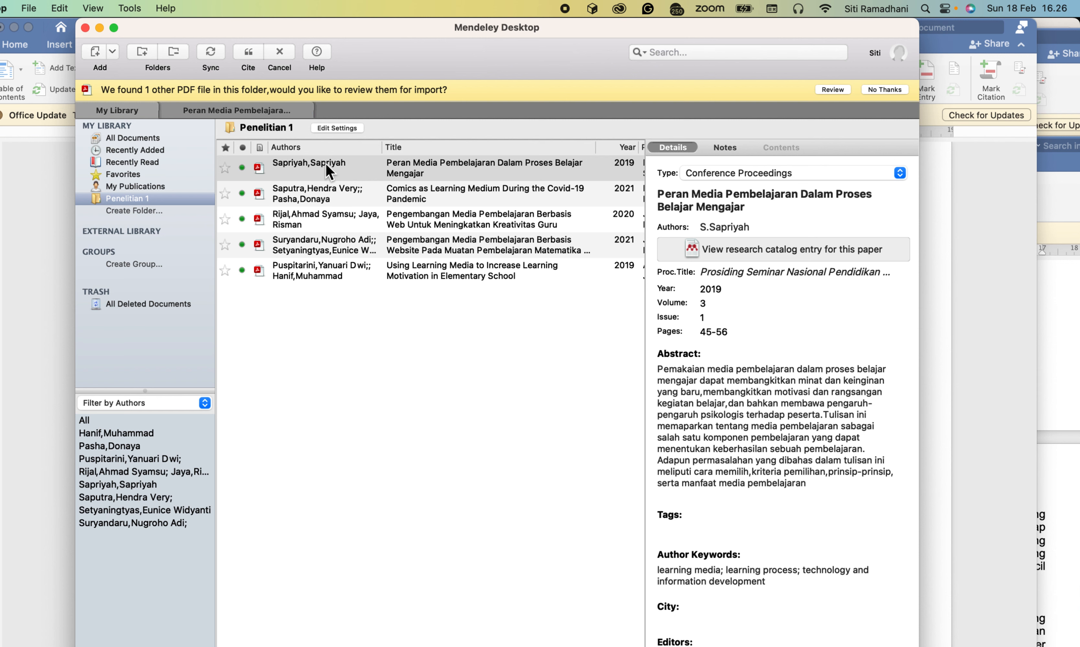
{"action": "left_click", "coordinate": [249, 51]}
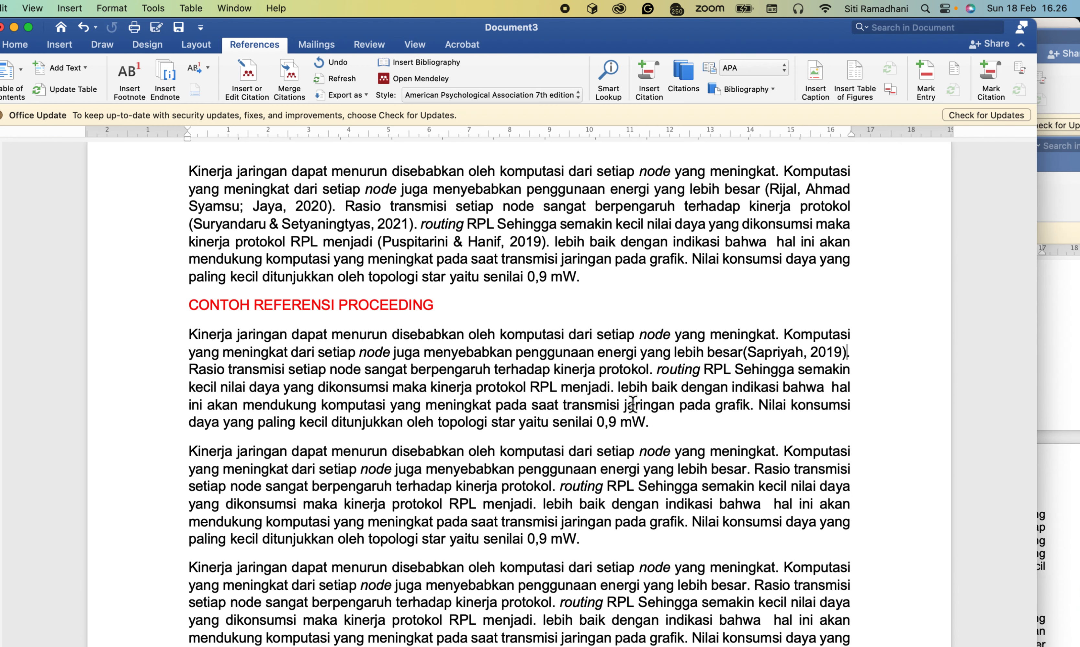
{"action": "left_click", "coordinate": [745, 351]}
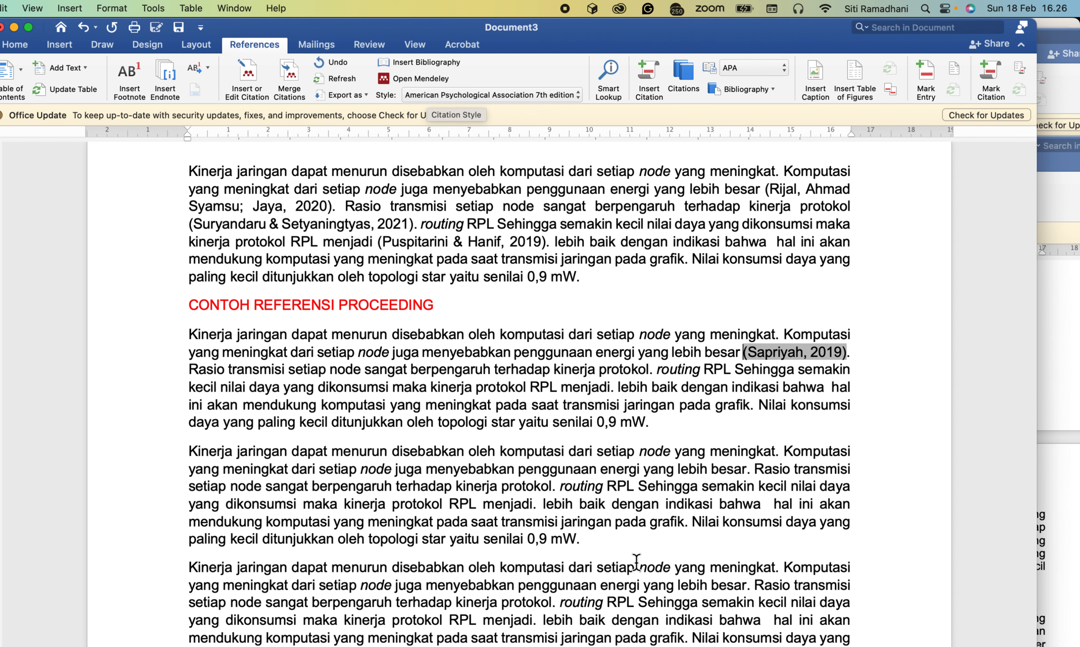
Check the DAFTAR PUSTAKA entry for "Peran Media Pembelajaran Dalam Proses Belajar Mengajar", including its proceedings title, volume and pages
{"action": "scroll", "coordinate": [636, 562], "scroll_direction": "down", "scroll_amount": 5}
{"action": "scroll", "coordinate": [636, 563], "scroll_direction": "down", "scroll_amount": 10}
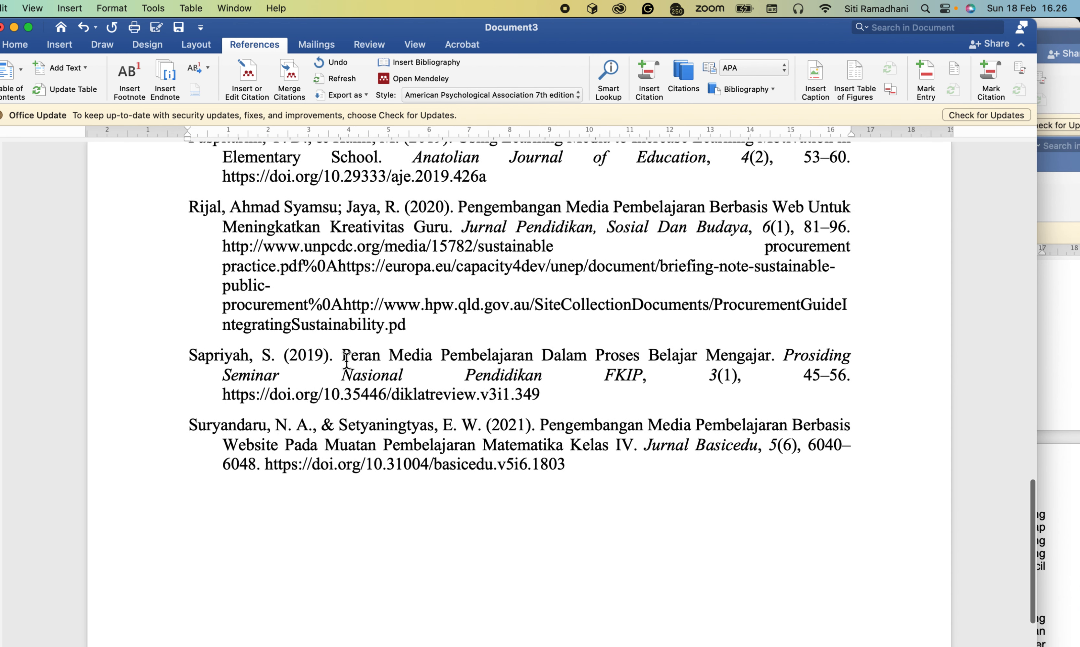
{"action": "scroll", "coordinate": [347, 361], "scroll_direction": "up", "scroll_amount": 4}
{"action": "scroll", "coordinate": [346, 360], "scroll_direction": "down", "scroll_amount": 3}
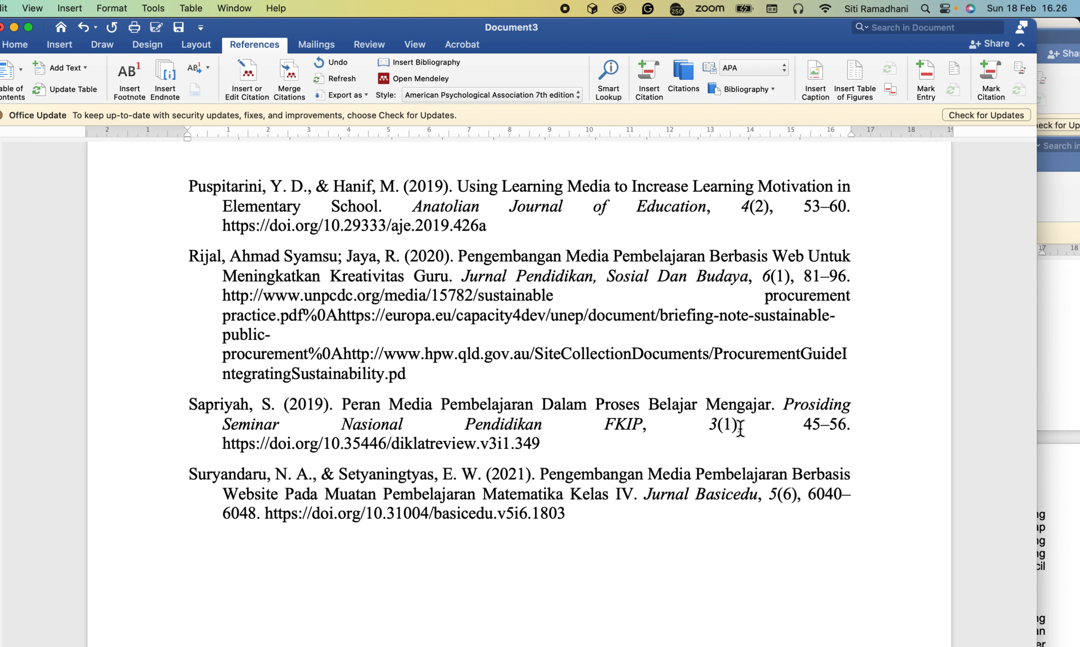
{"action": "scroll", "coordinate": [727, 428], "scroll_direction": "up", "scroll_amount": 3}
{"action": "scroll", "coordinate": [739, 427], "scroll_direction": "up", "scroll_amount": 10}
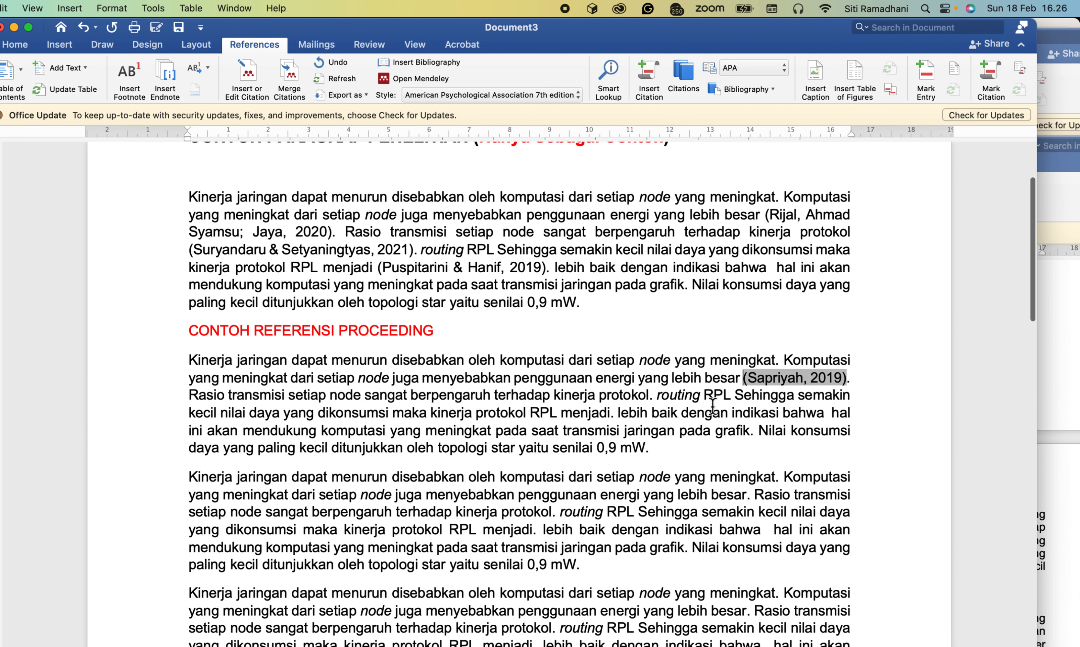
Cite "Comics as Learning Medium During the Covid-19 Pandemic" from Mendeley after "RPL menjadi" in the paragraph below the red line
{"action": "left_click", "coordinate": [611, 412]}
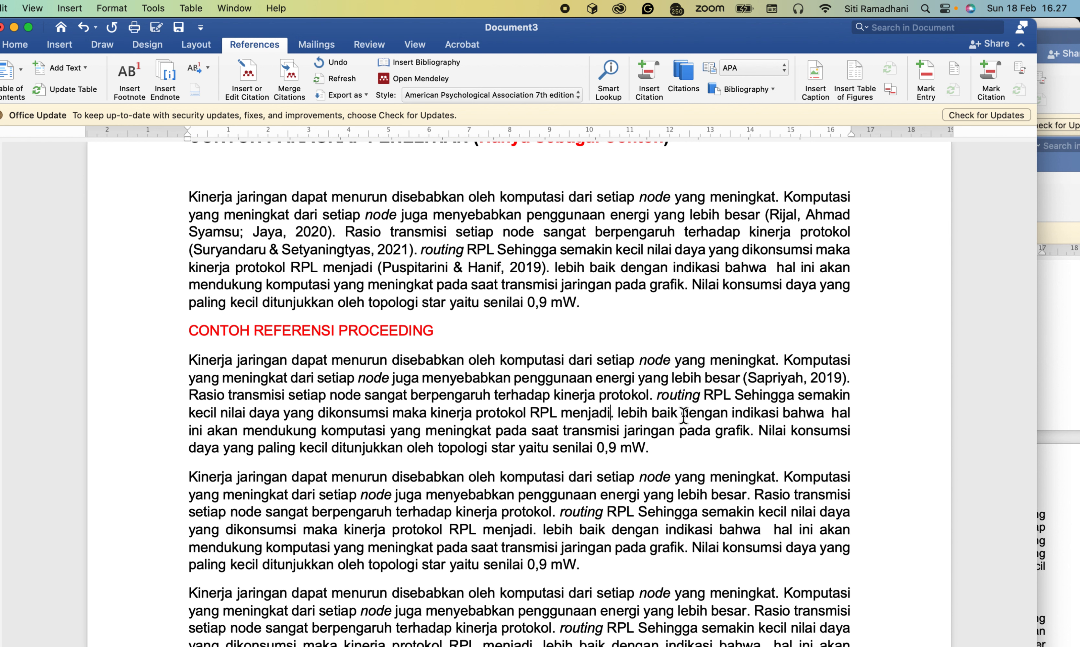
{"action": "left_click", "coordinate": [247, 73]}
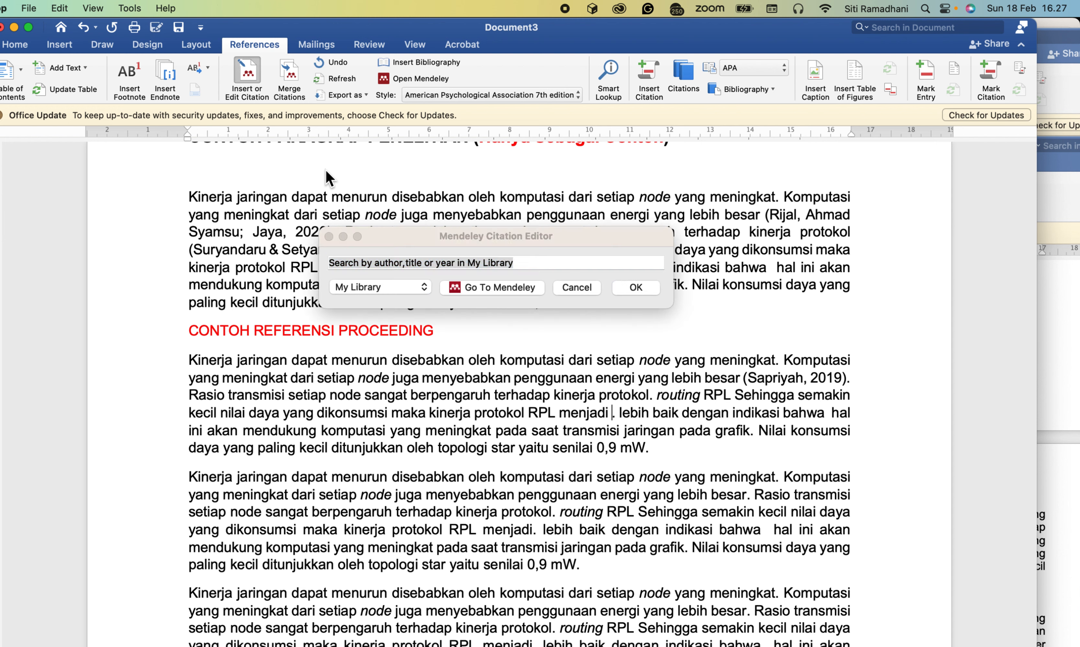
{"action": "left_click", "coordinate": [487, 289]}
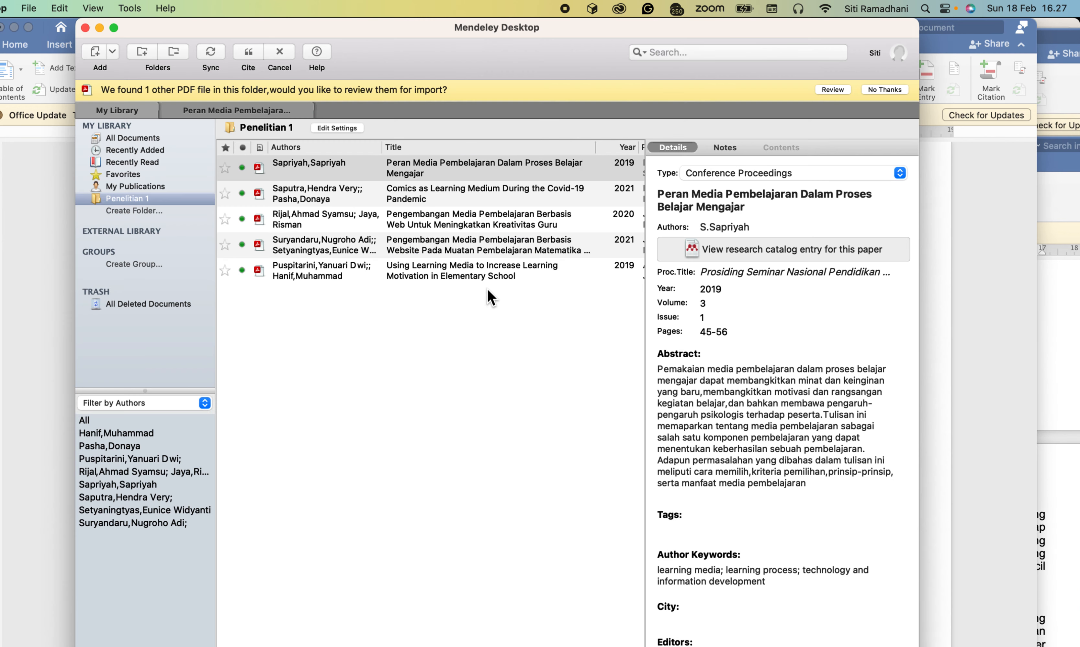
{"action": "left_click", "coordinate": [353, 197]}
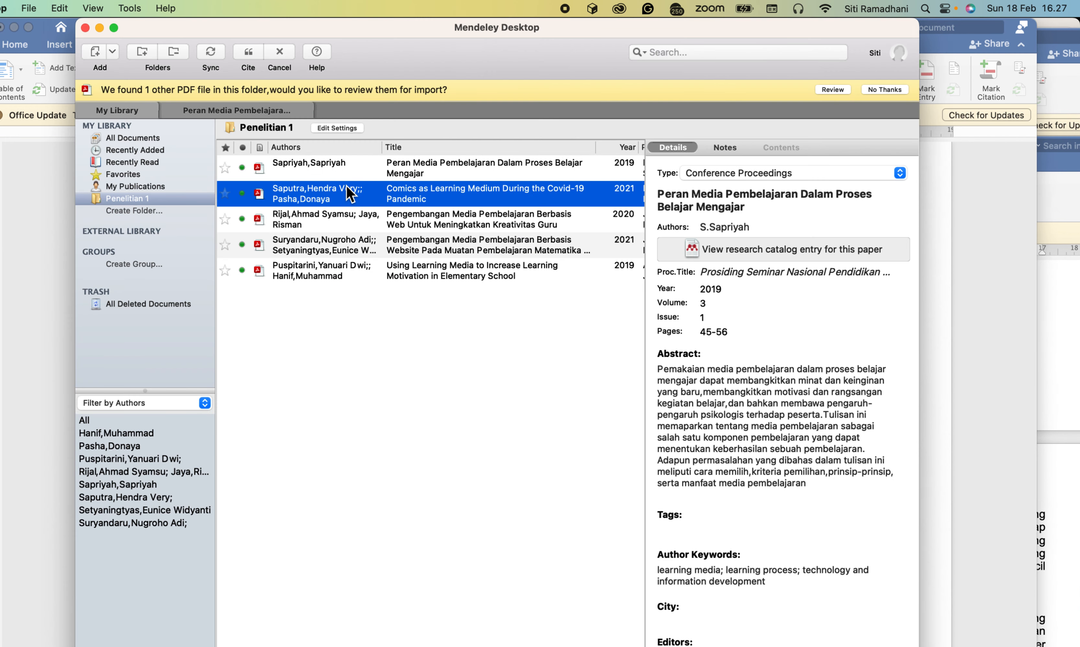
{"action": "left_click", "coordinate": [247, 50]}
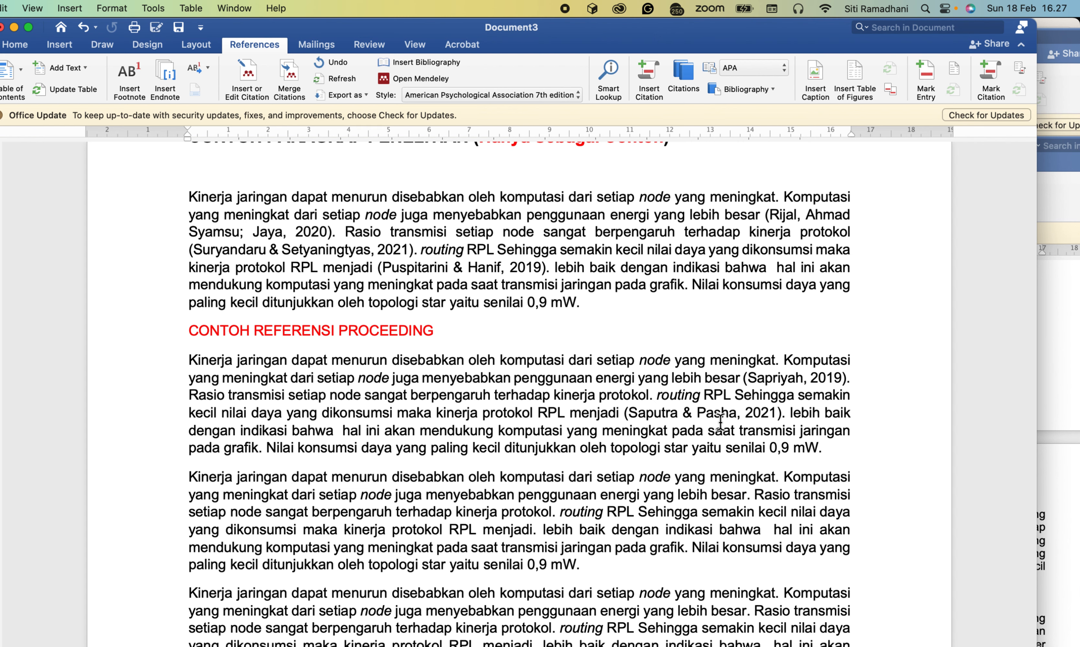
Check how the "Comics as Learning Medium During the Covid-19 Pandemic" paper is listed in DAFTAR PUSTAKA
{"action": "scroll", "coordinate": [710, 424], "scroll_direction": "down", "scroll_amount": 15}
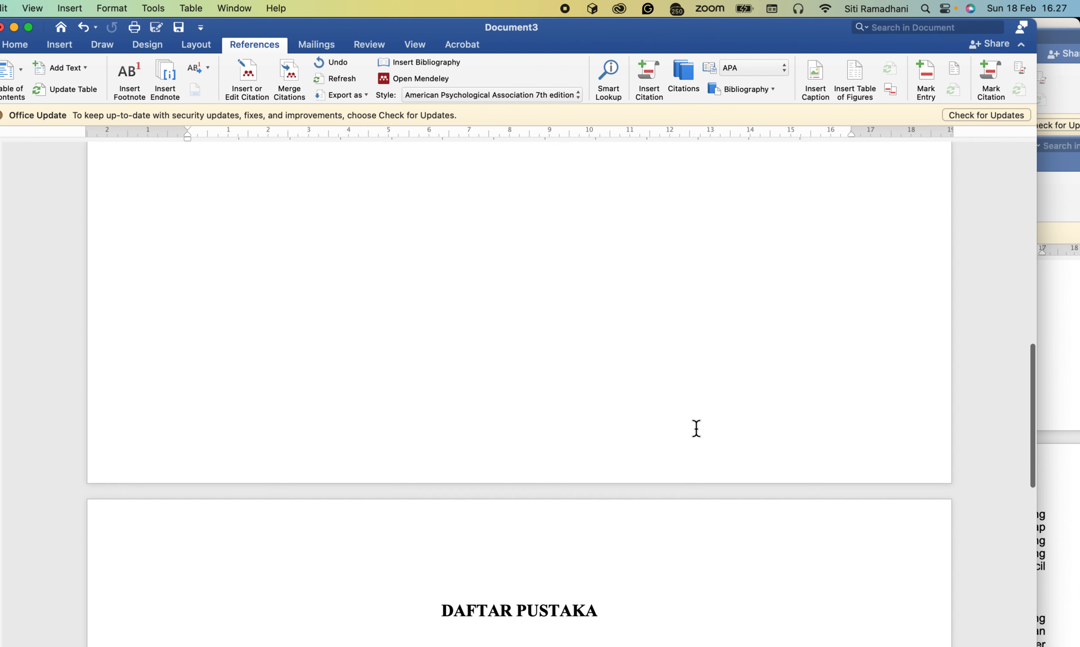
{"action": "scroll", "coordinate": [696, 429], "scroll_direction": "down", "scroll_amount": 15}
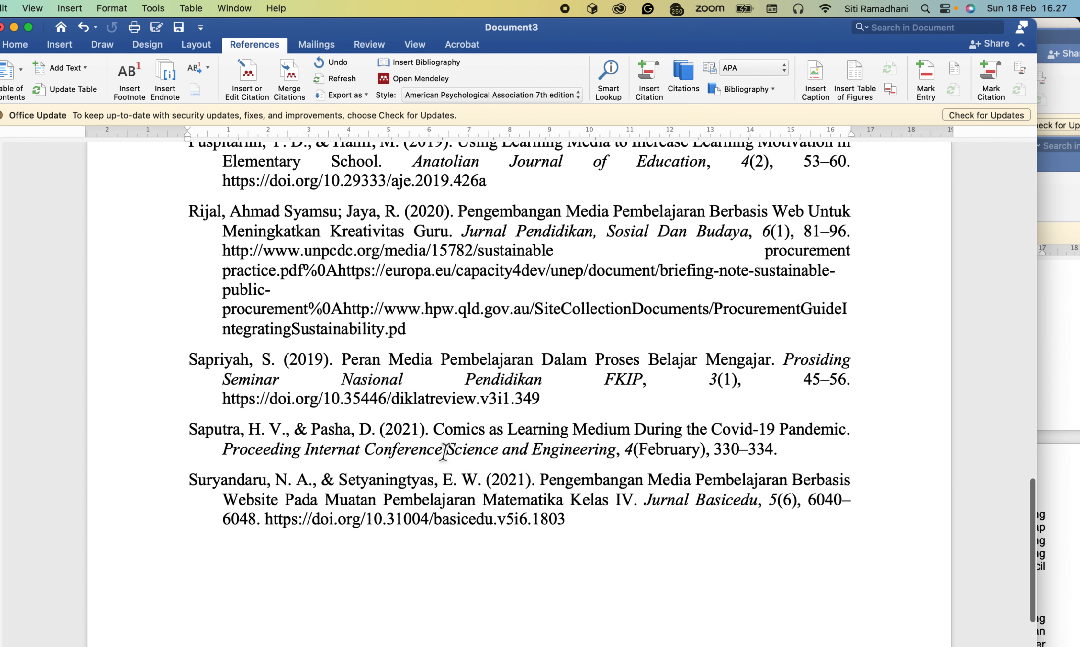
{"action": "left_click", "coordinate": [353, 428]}
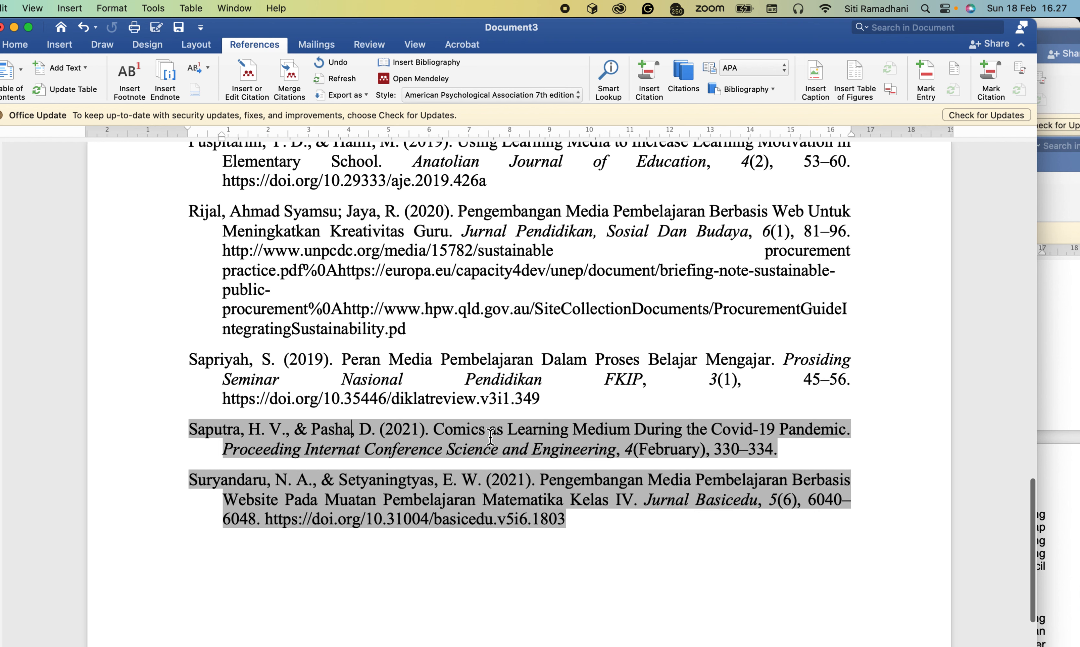
{"action": "scroll", "coordinate": [591, 439], "scroll_direction": "up", "scroll_amount": 10}
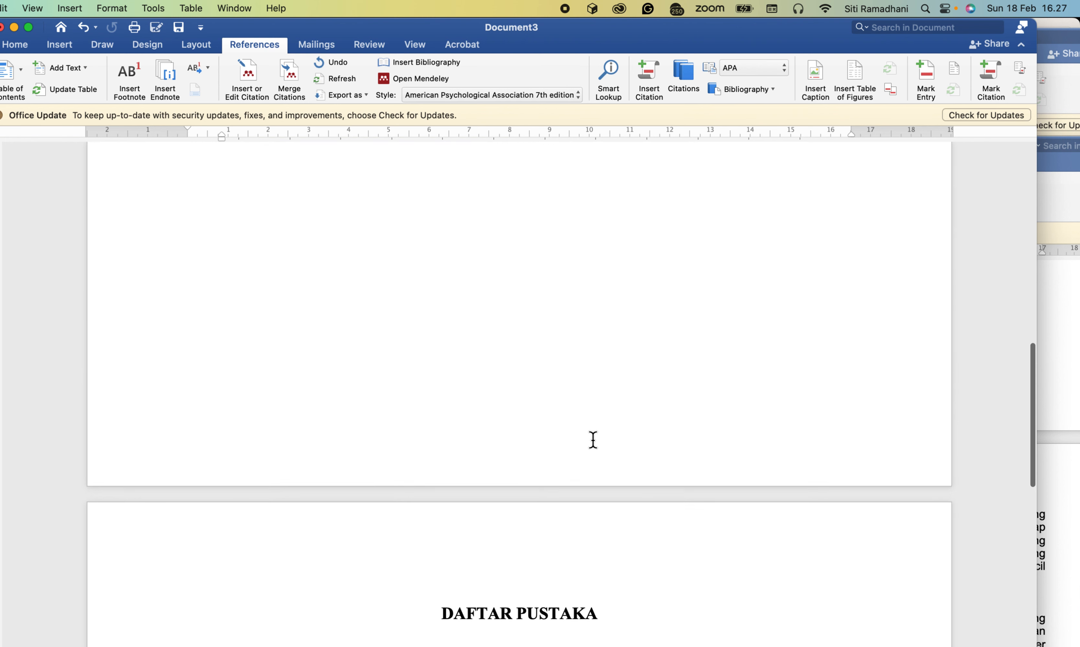
{"action": "scroll", "coordinate": [593, 439], "scroll_direction": "up", "scroll_amount": 3}
Switch to the PowerPoint slide on the rules for writing references from a proceeding
{"action": "key", "text": "super+Tab"}
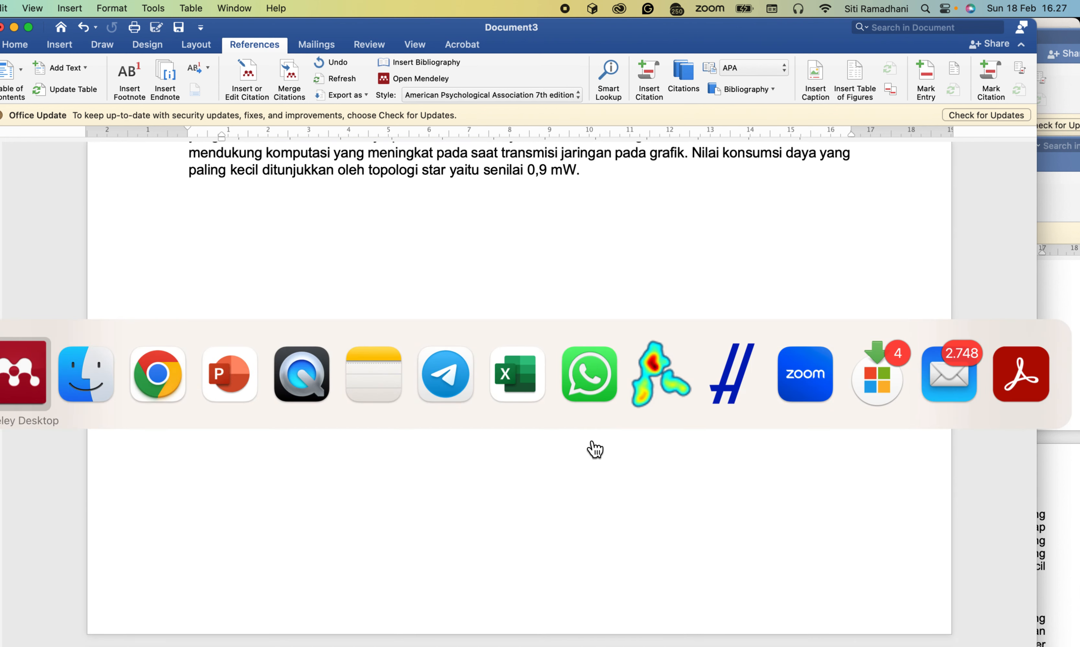
{"action": "key", "text": "super+Tab"}
{"action": "key", "text": "super+Tab"}
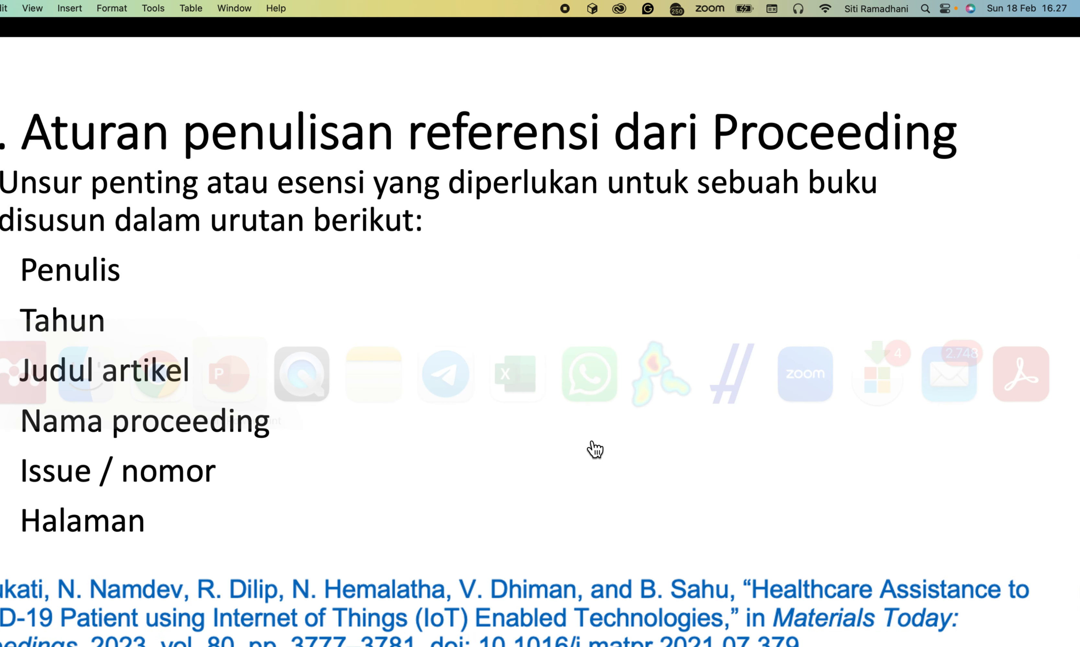